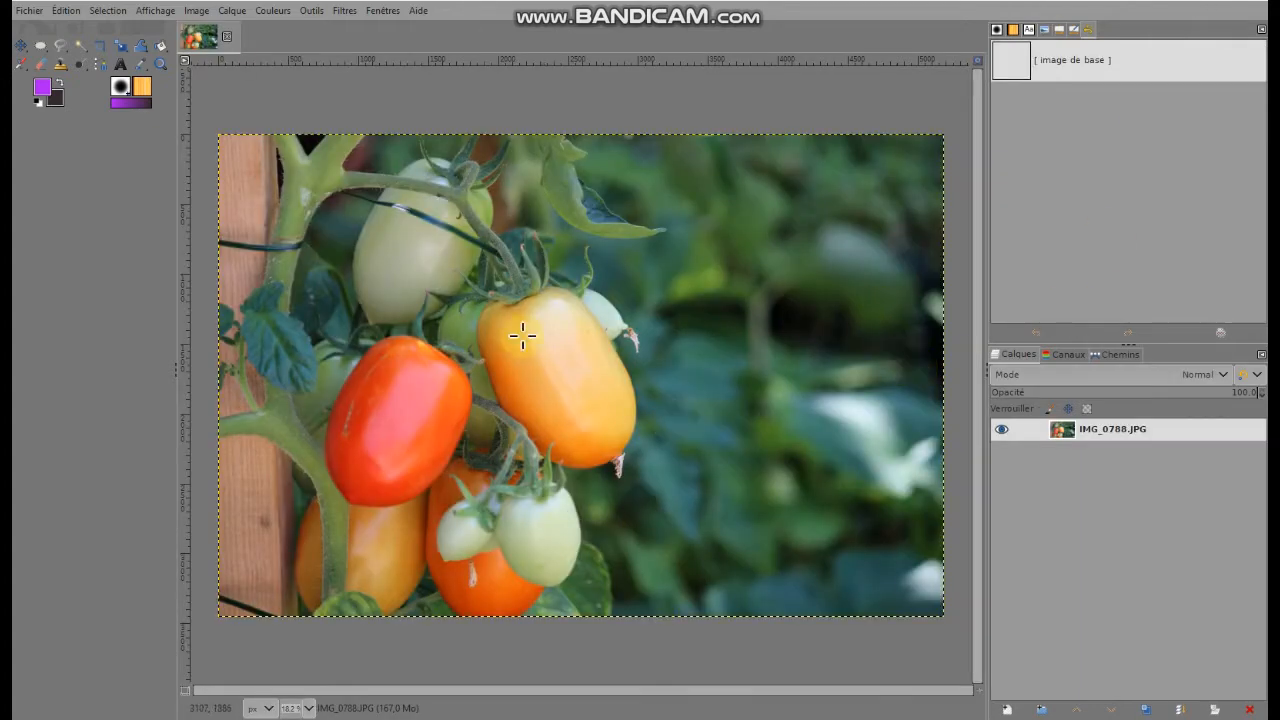
# Switch the tomato photo's print size units to centimetres and set the print width to 20 cm
pyautogui.click(197, 11)
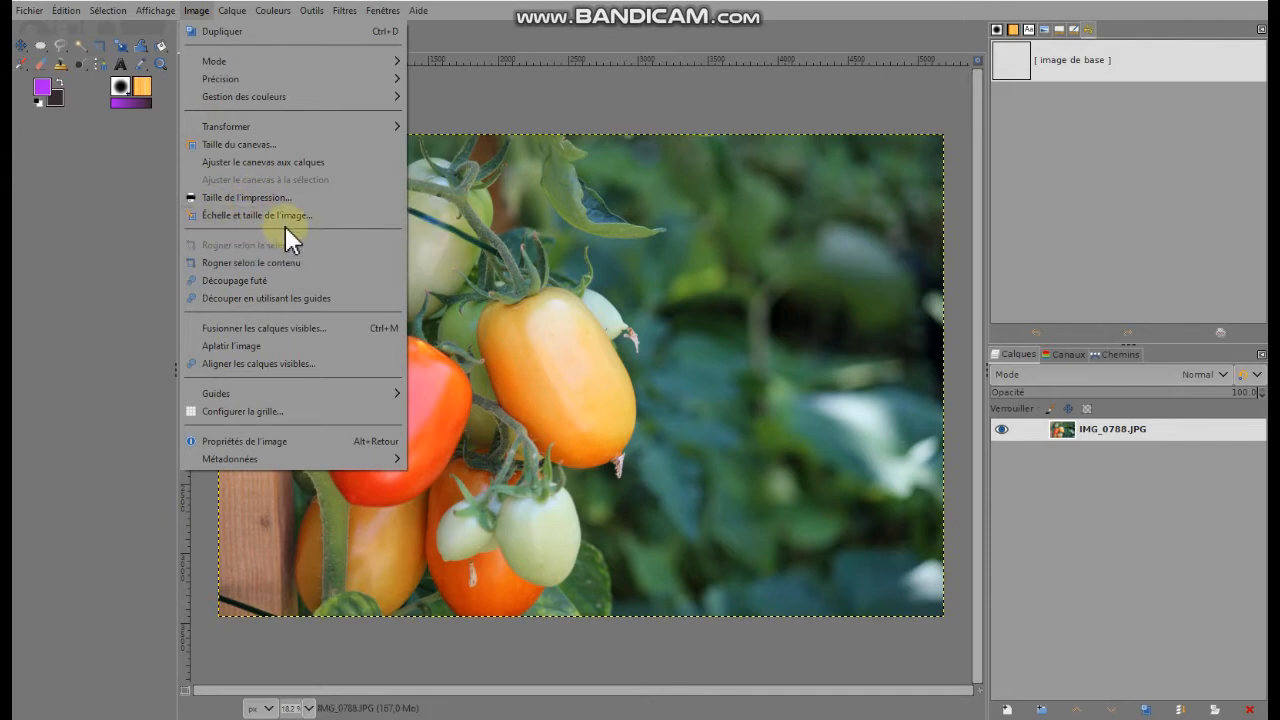
pyautogui.click(258, 198)
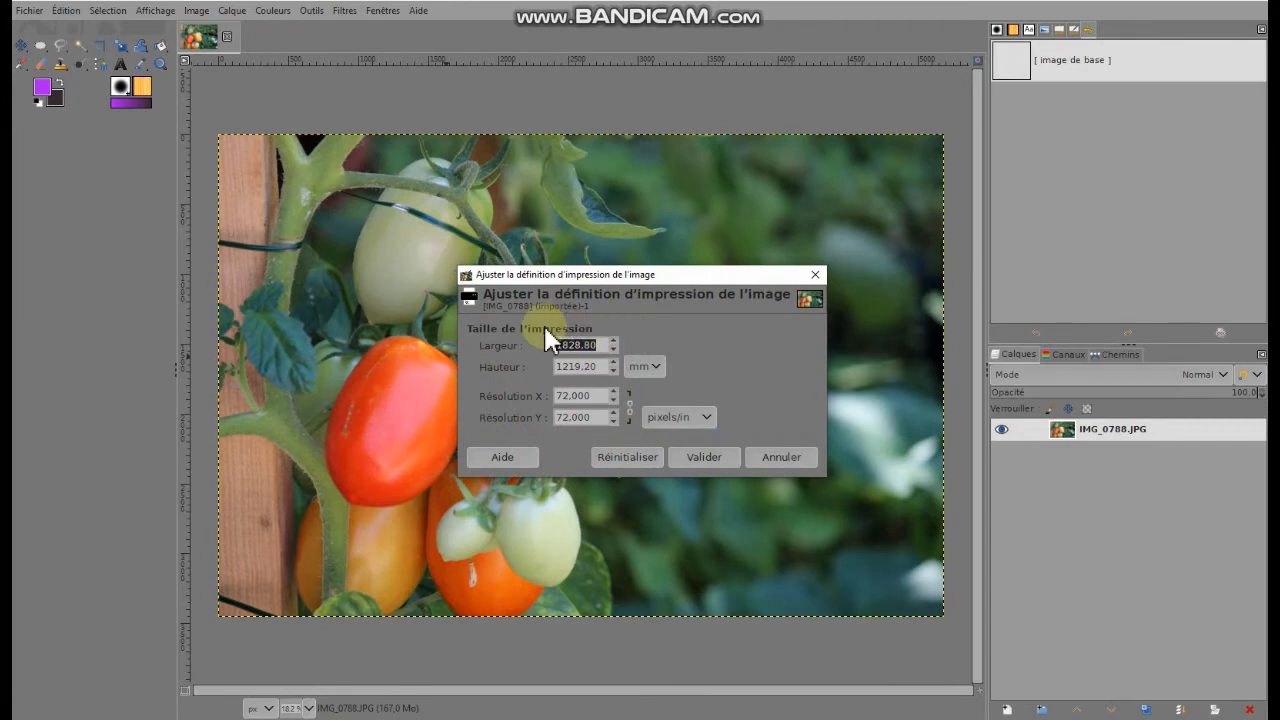
pyautogui.click(646, 366)
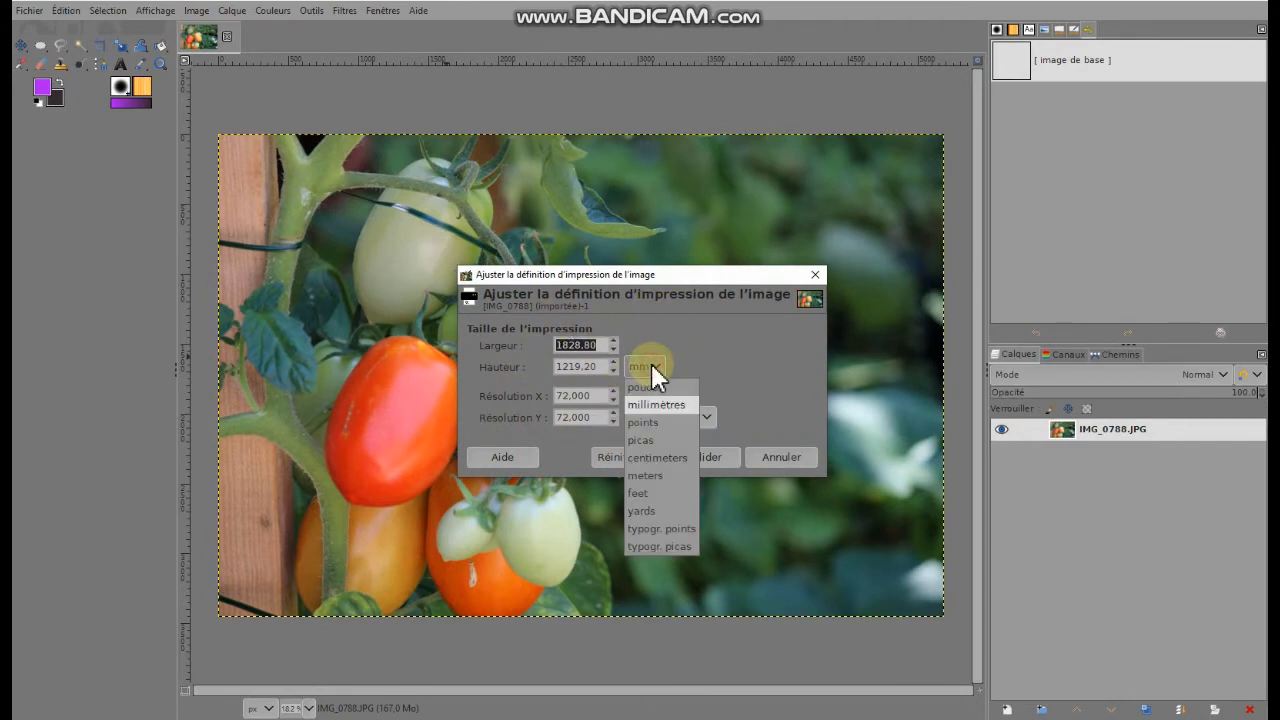
pyautogui.click(648, 456)
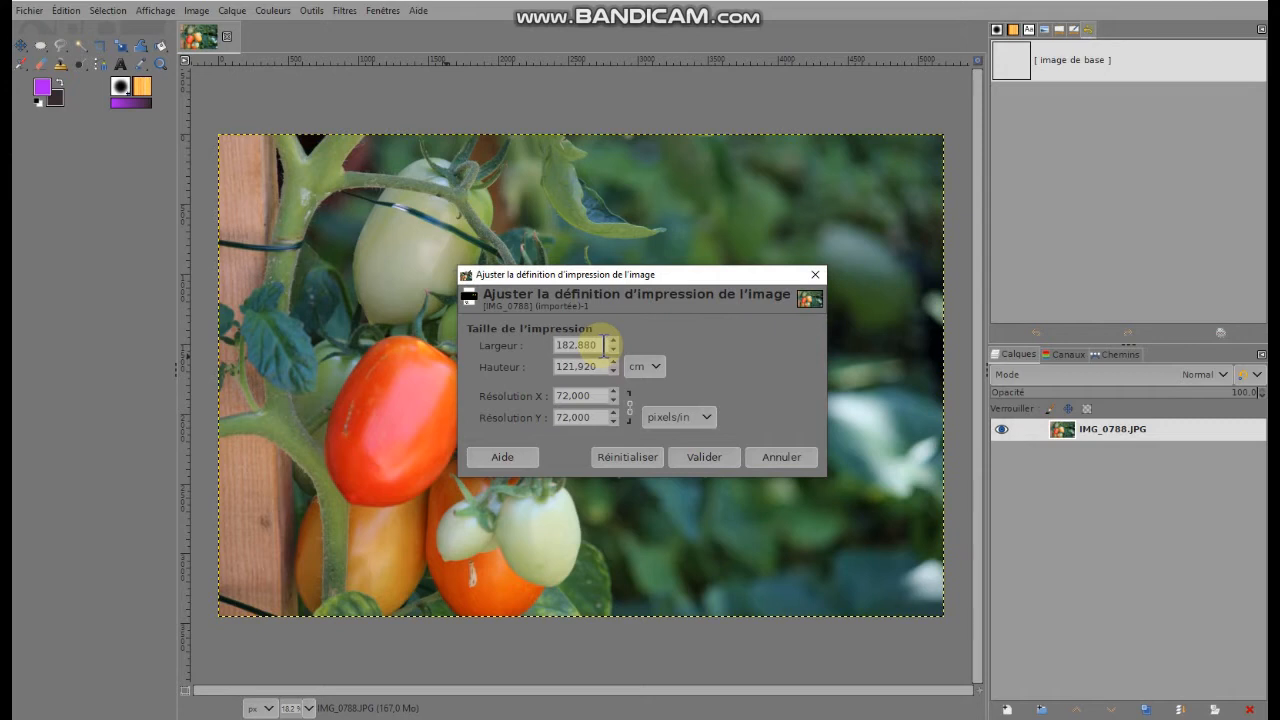
pyautogui.moveTo(603, 345); pyautogui.dragTo(523, 337)
pyautogui.write('20')
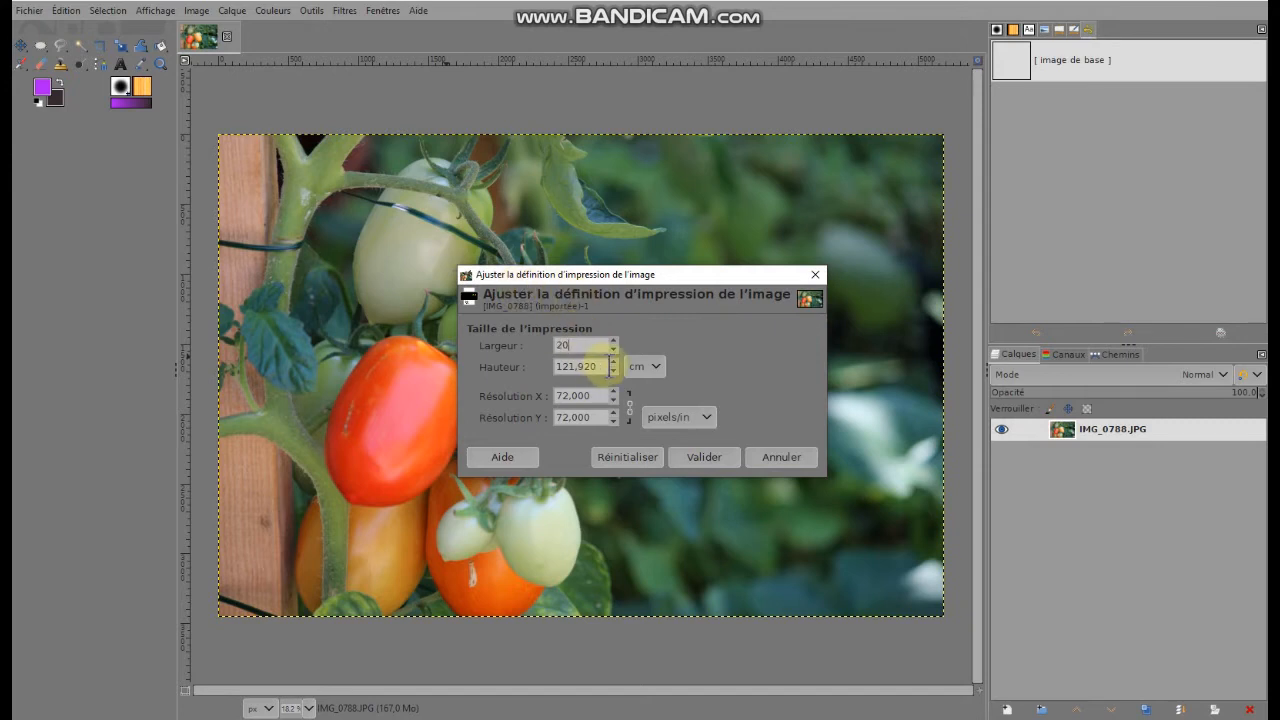
# Set the print height to 15 cm and apply the new print size
pyautogui.moveTo(604, 367); pyautogui.dragTo(520, 366)
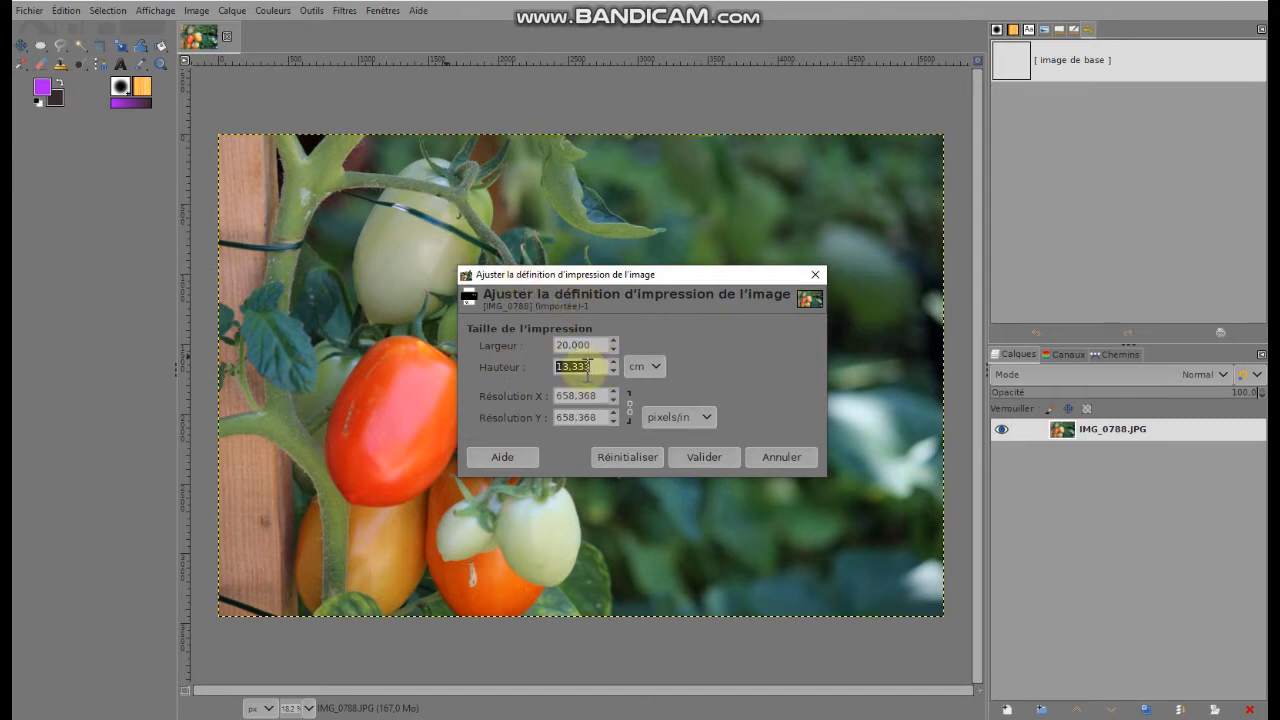
pyautogui.write('15')
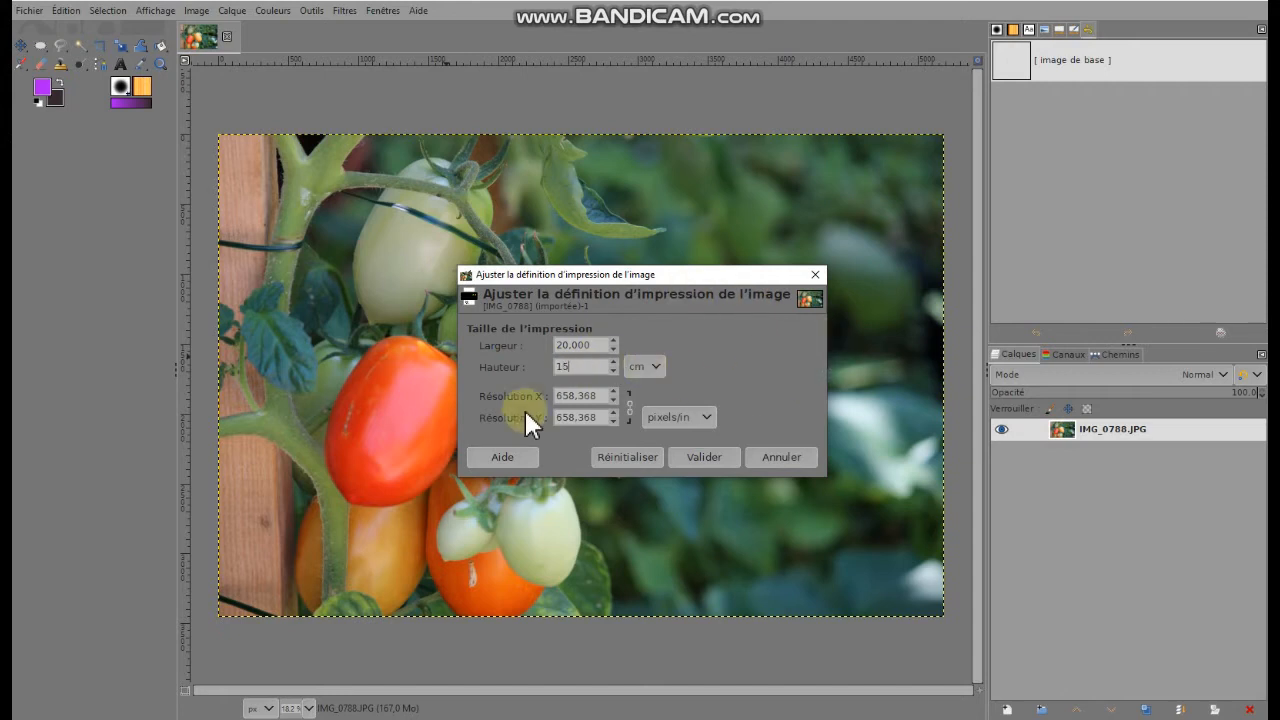
pyautogui.click(588, 345)
pyautogui.click(721, 458)
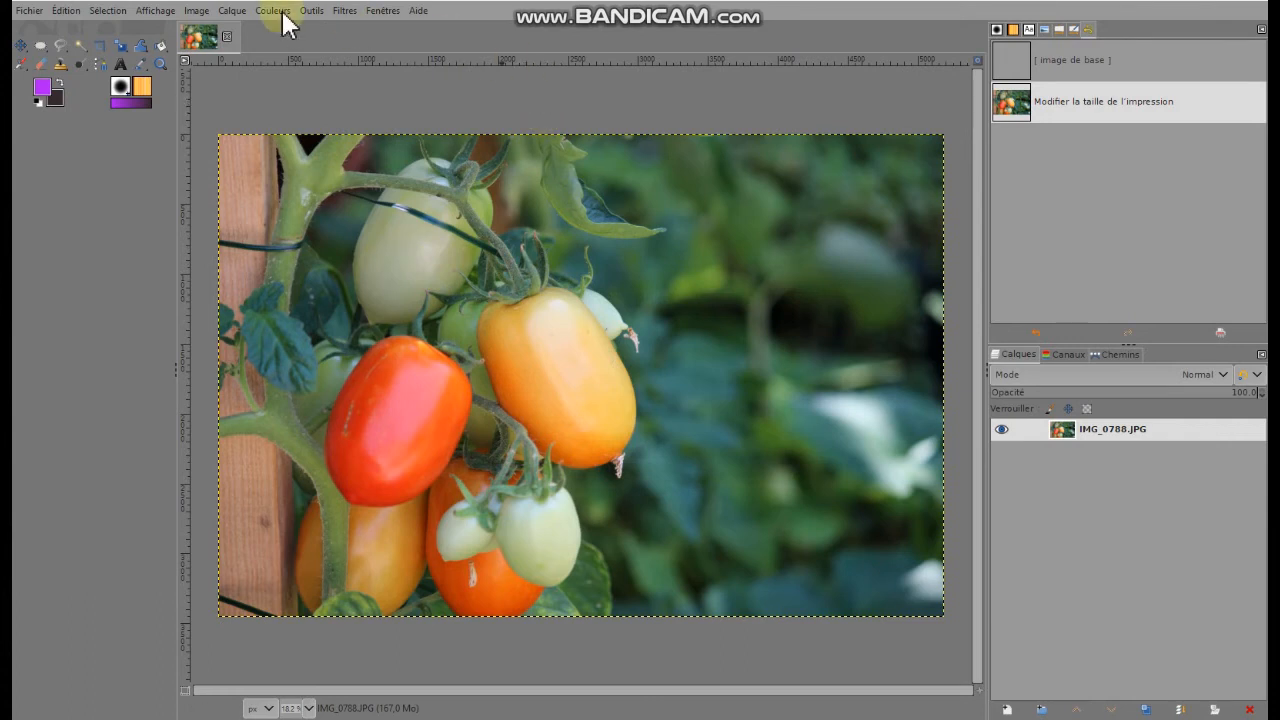
# Begin scaling the image, with its size in centimetres and the X and Y resolution set to 300 pixels/in
pyautogui.click(197, 12)
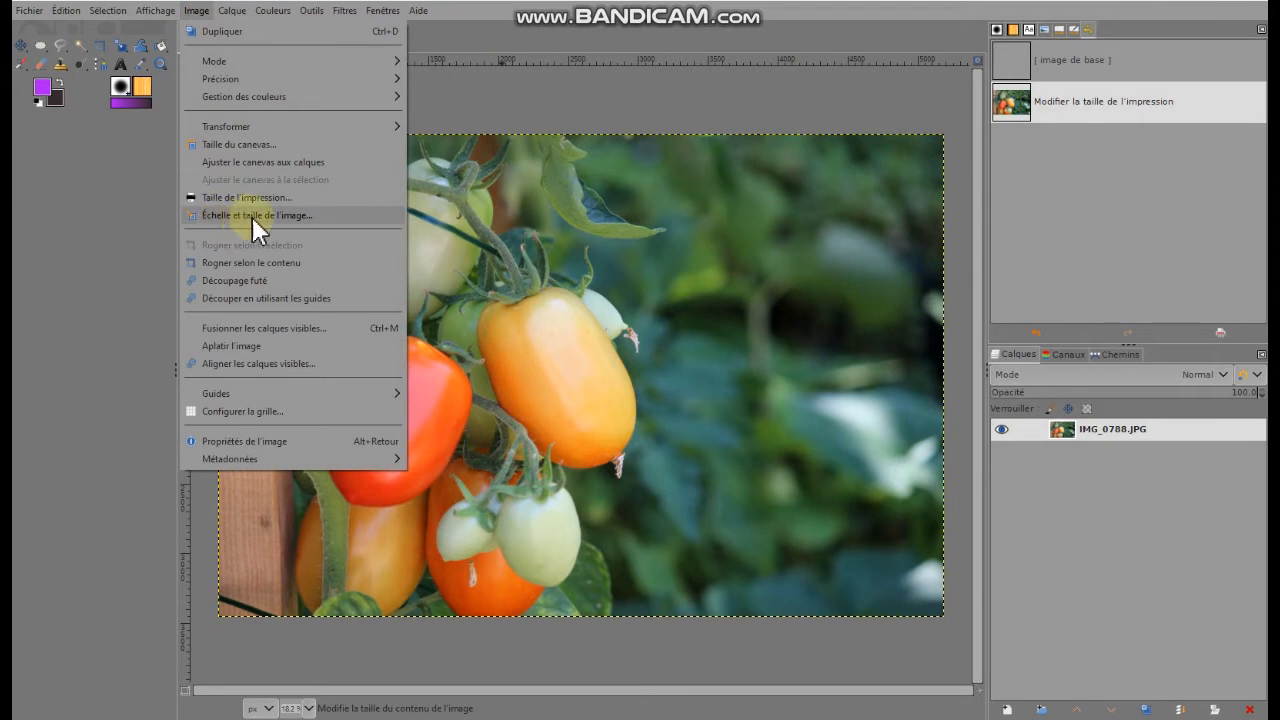
pyautogui.click(259, 218)
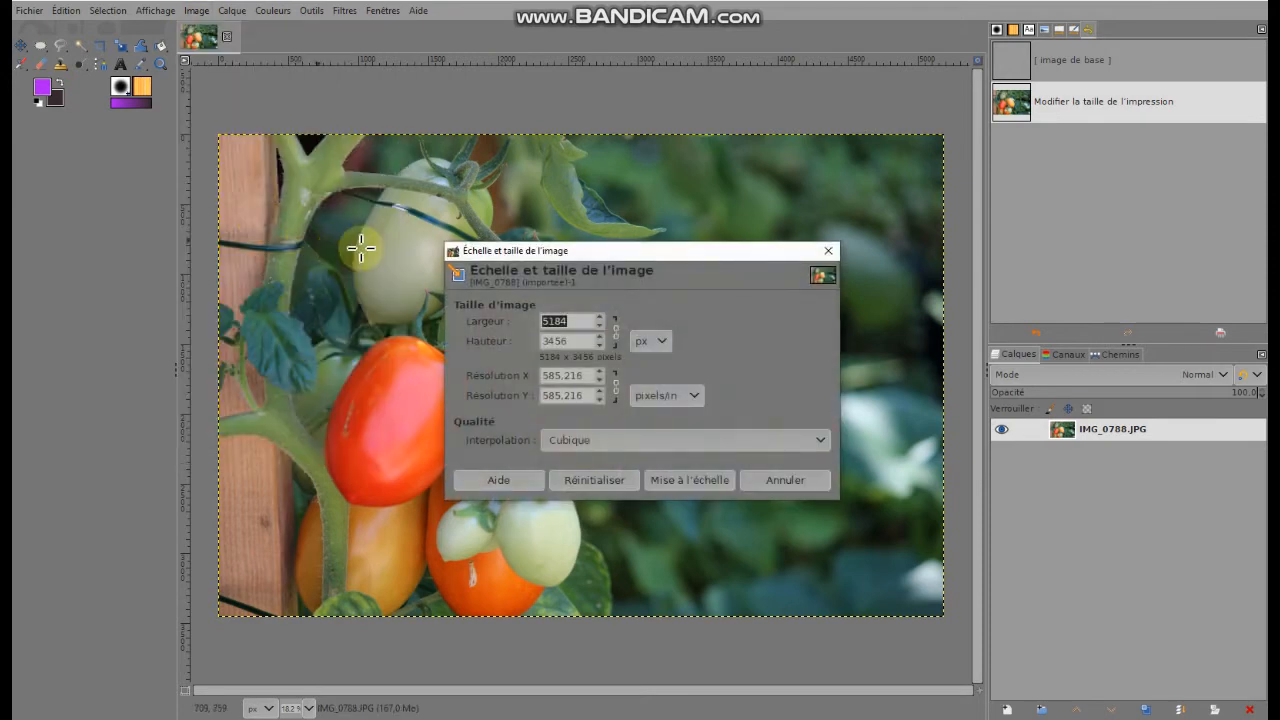
pyautogui.click(650, 343)
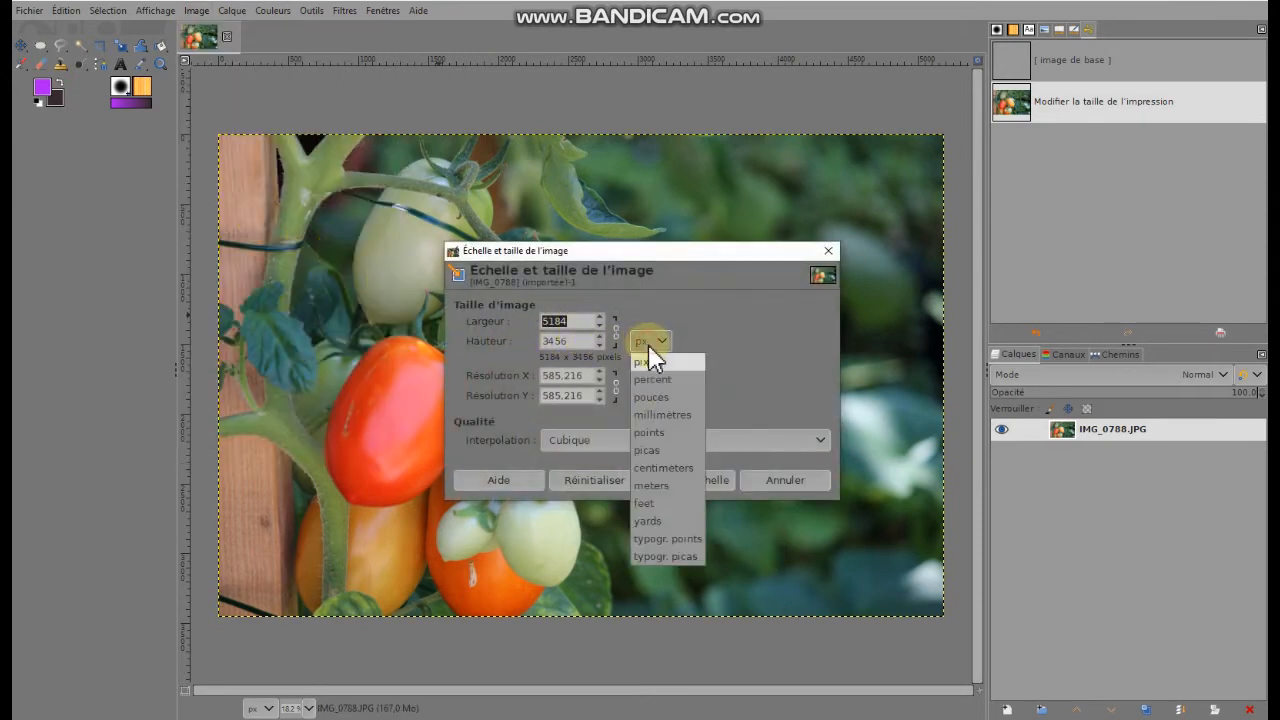
pyautogui.click(658, 466)
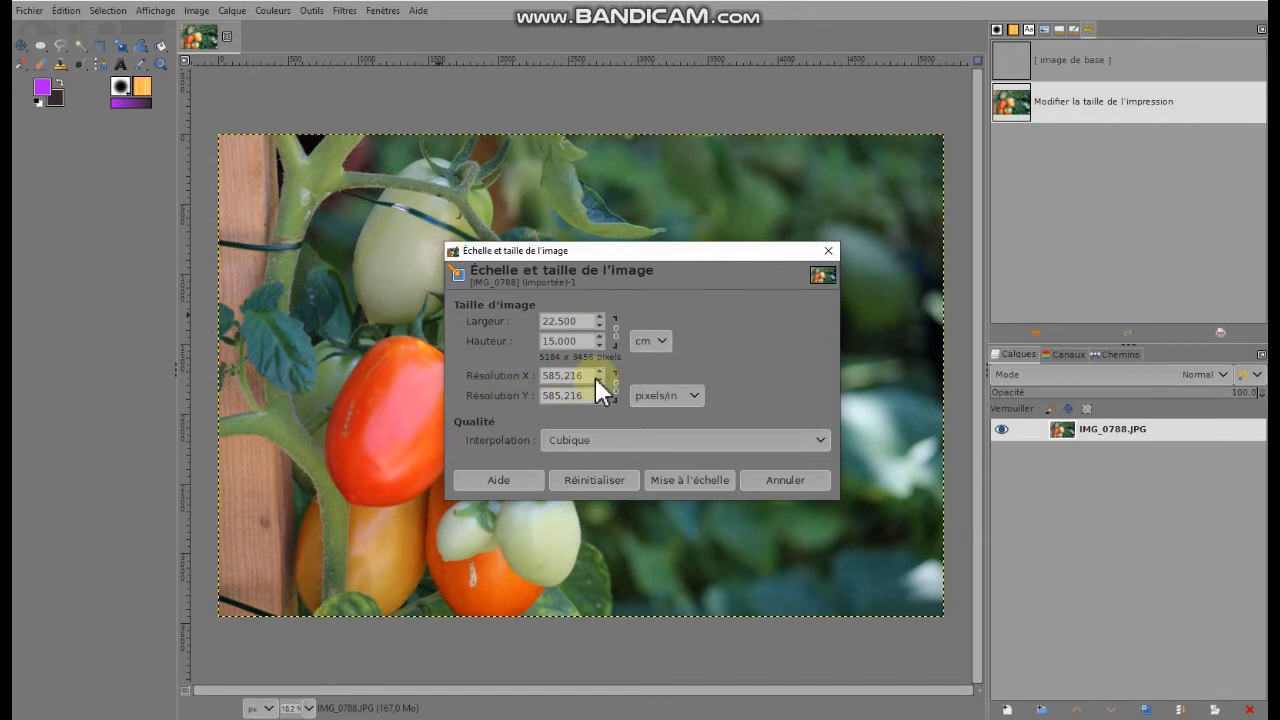
pyautogui.moveTo(595, 377); pyautogui.dragTo(529, 388)
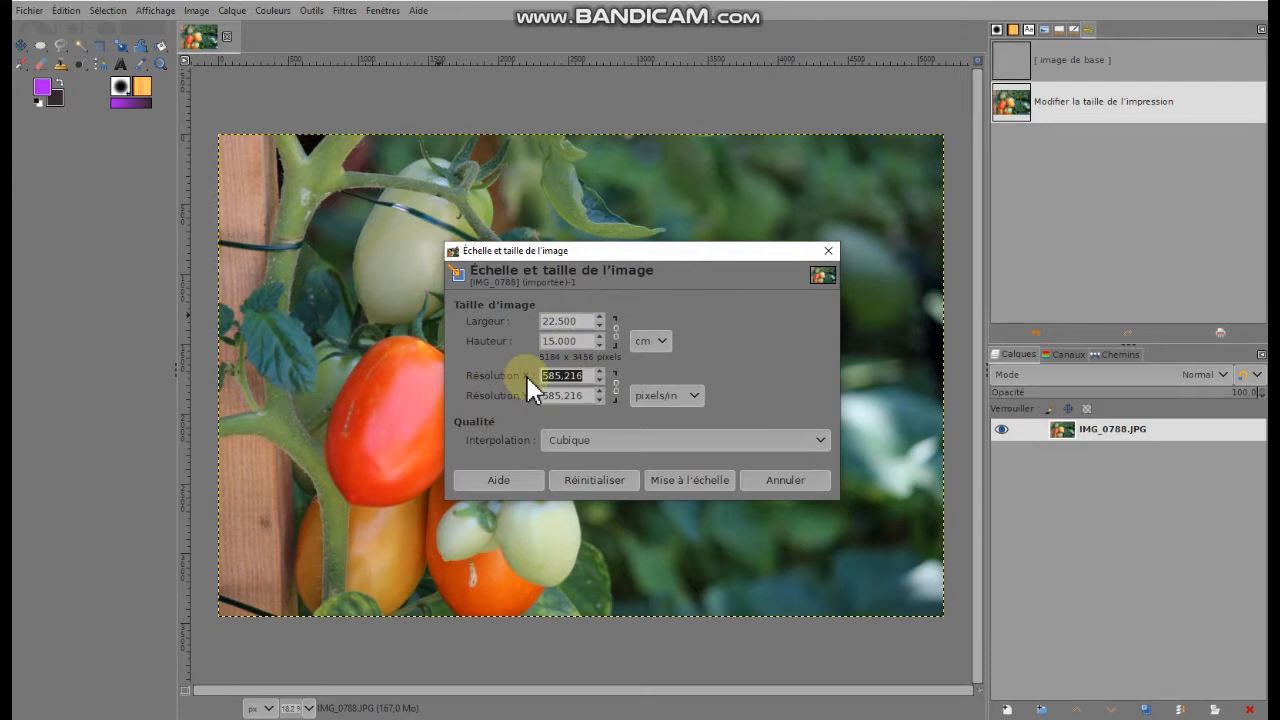
pyautogui.write('300')
pyautogui.click(582, 396)
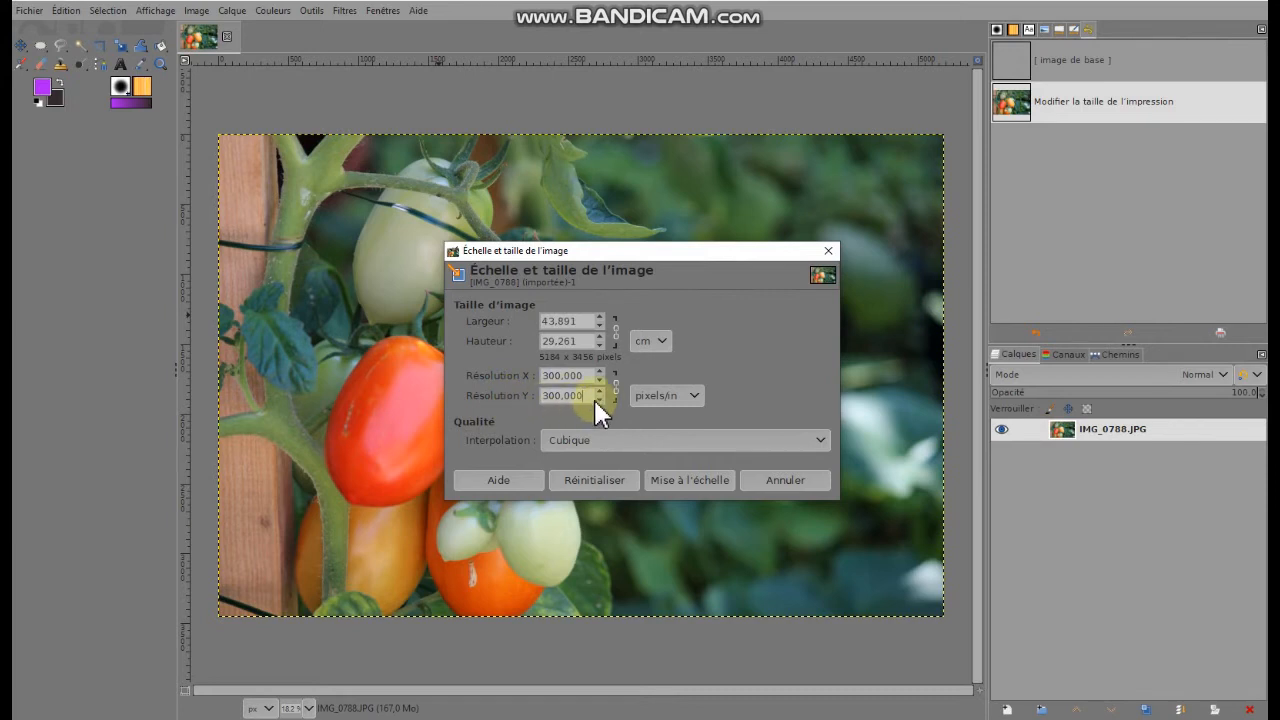
# Change the resolution unit to pixels/pc and apply the image scaling
pyautogui.click(696, 396)
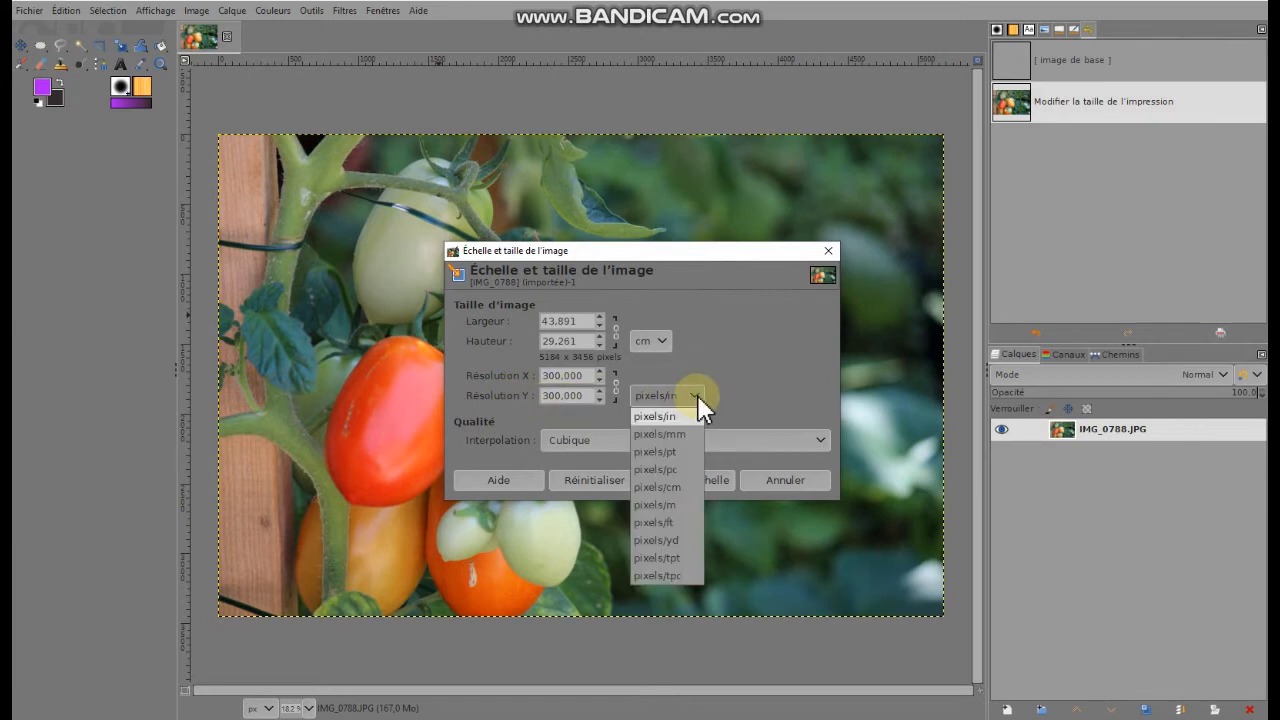
pyautogui.click(655, 469)
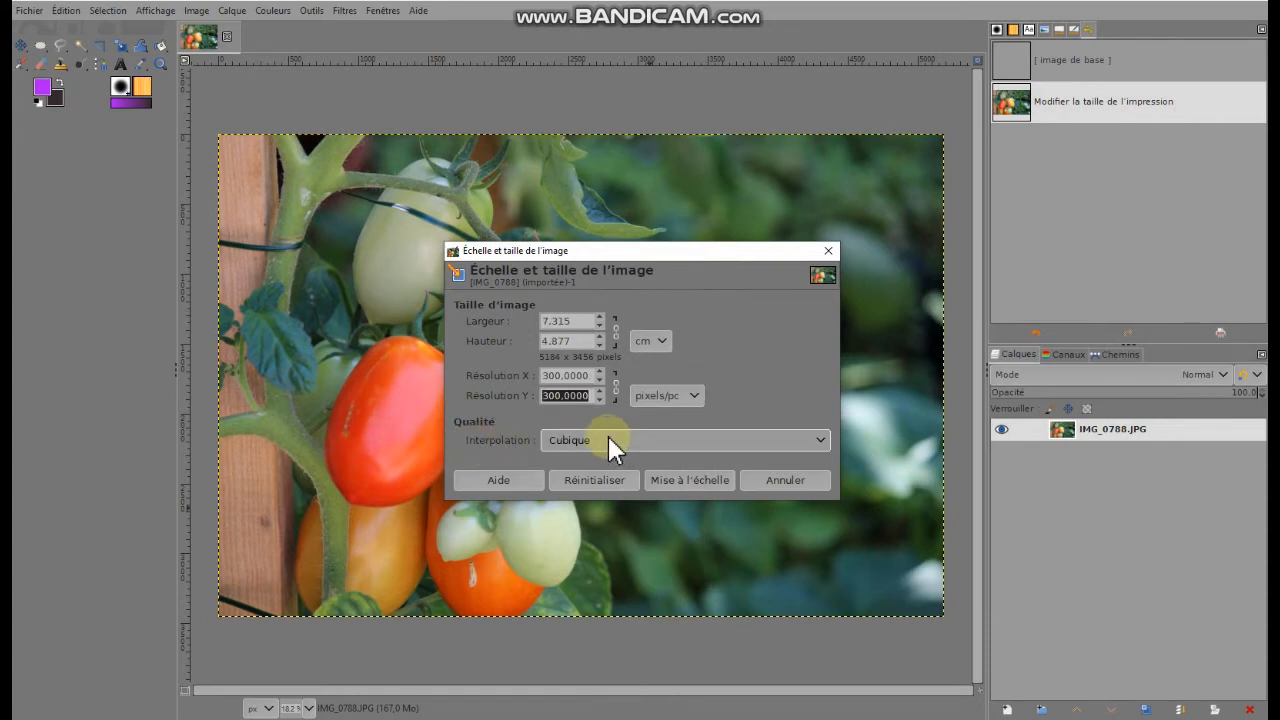
pyautogui.click(706, 478)
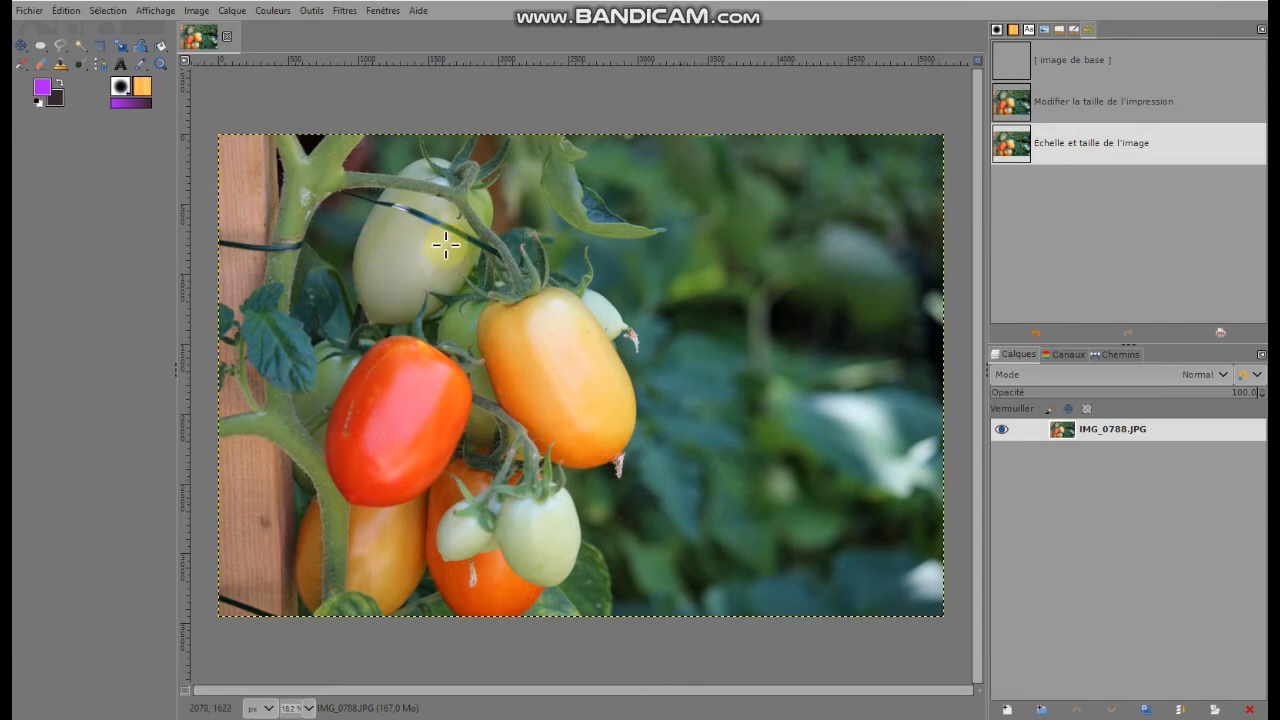
# Check the image's print size and resolution, and examine the pixels around the orange tomato's dried tip up close
pyautogui.click(194, 12)
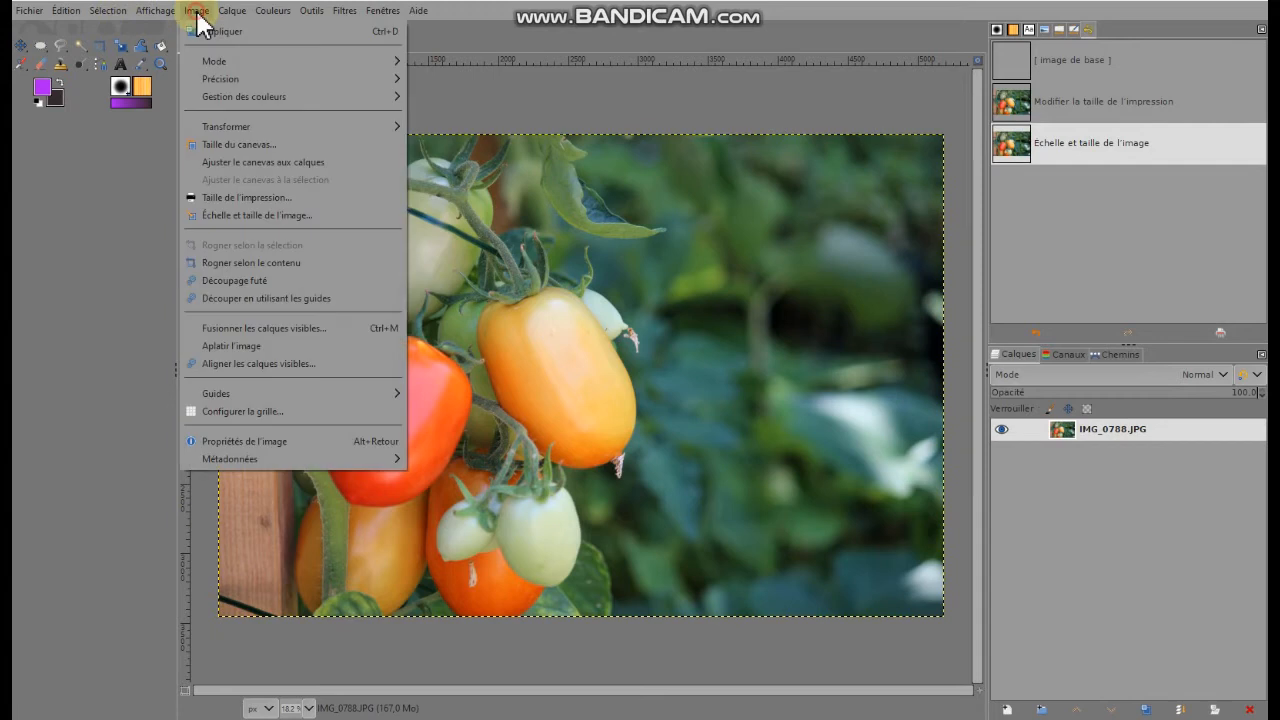
pyautogui.click(228, 197)
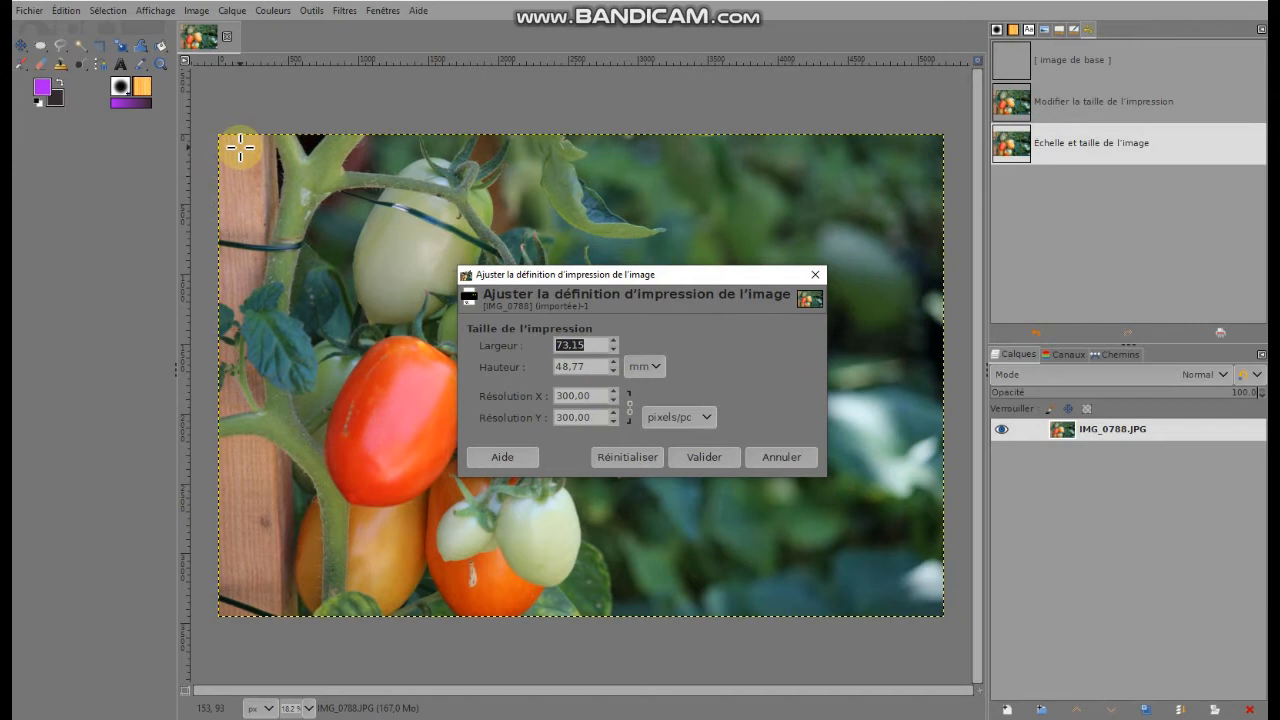
pyautogui.click(720, 457)
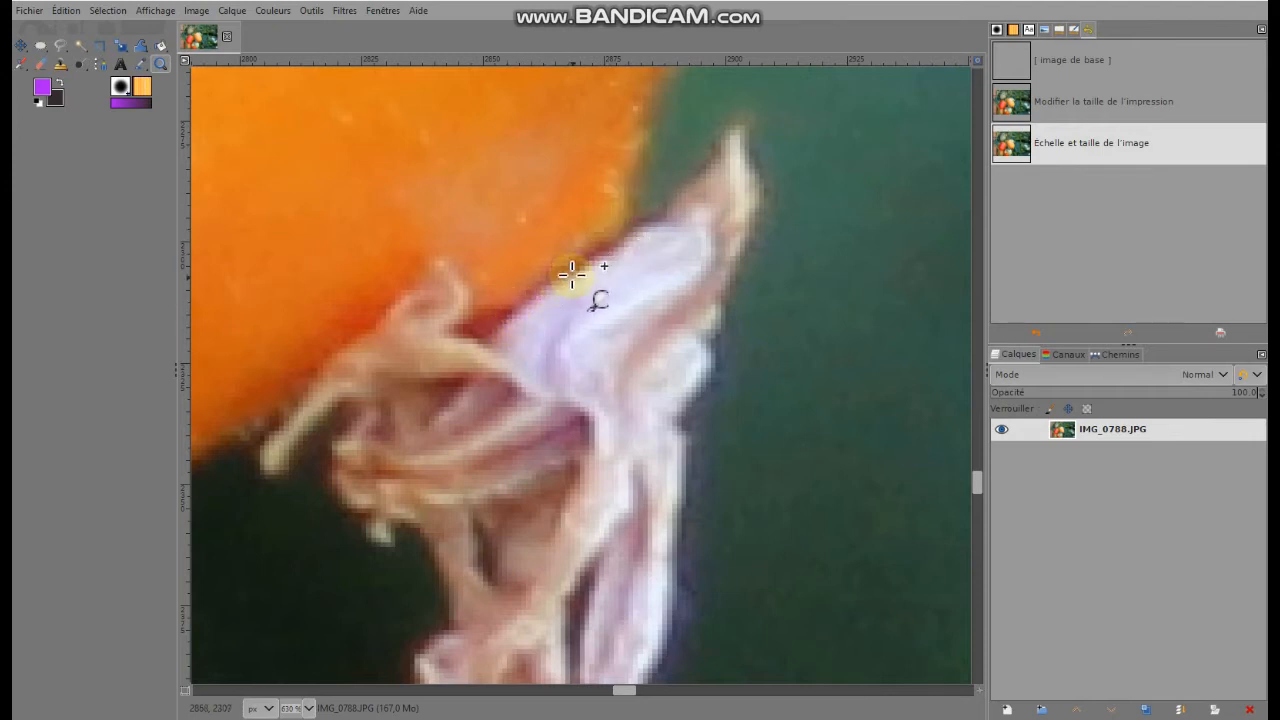
pyautogui.moveTo(430, 136); pyautogui.dragTo(769, 447)
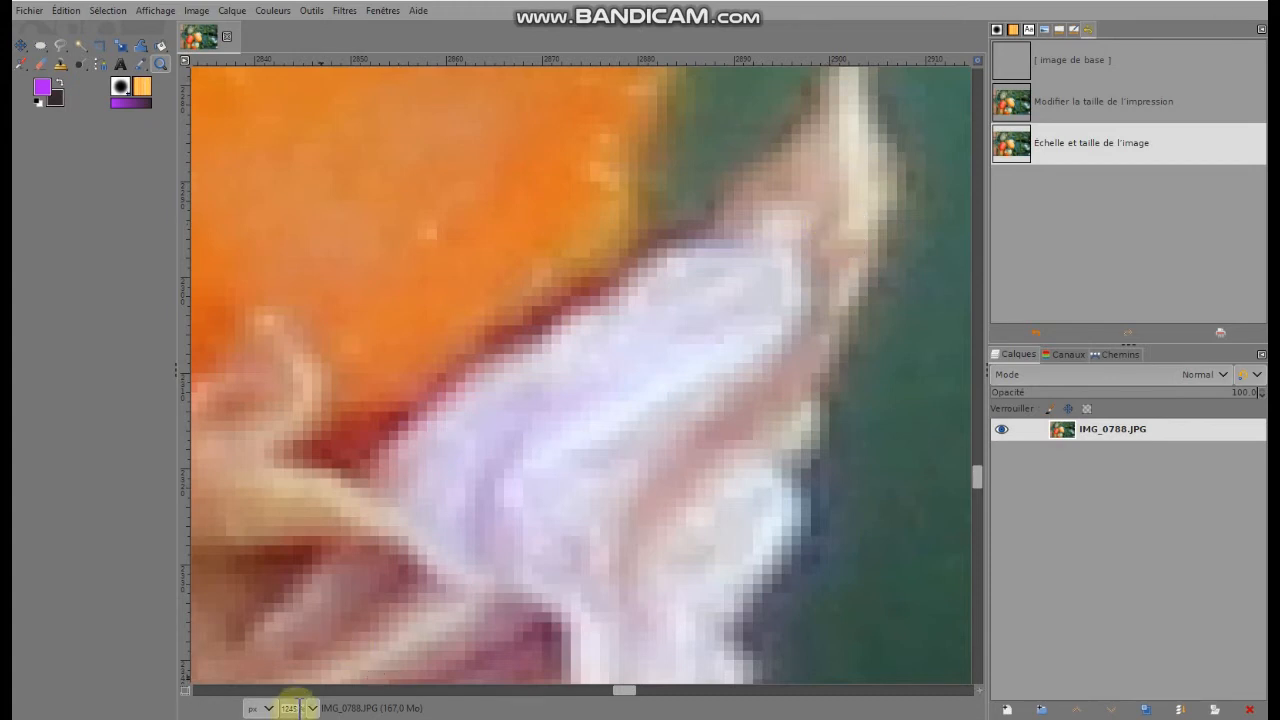
pyautogui.moveTo(299, 708); pyautogui.dragTo(265, 708)
pyautogui.write('50')
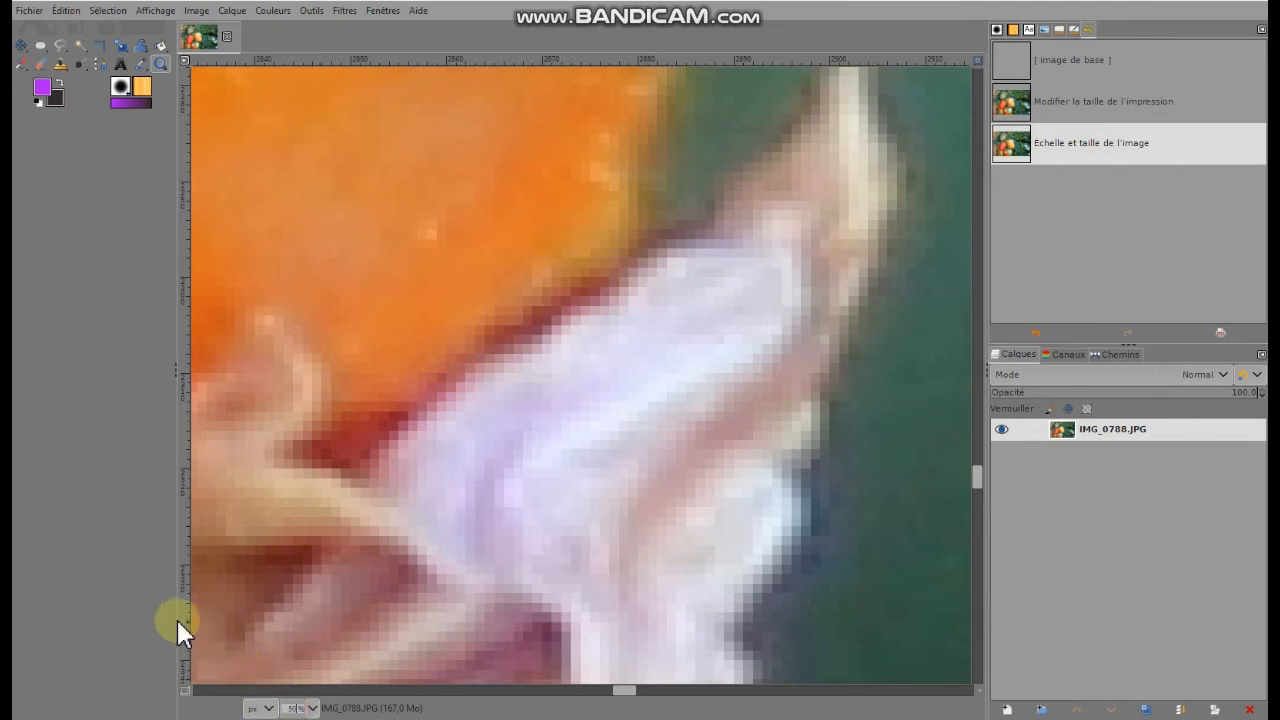
pyautogui.press('Return')
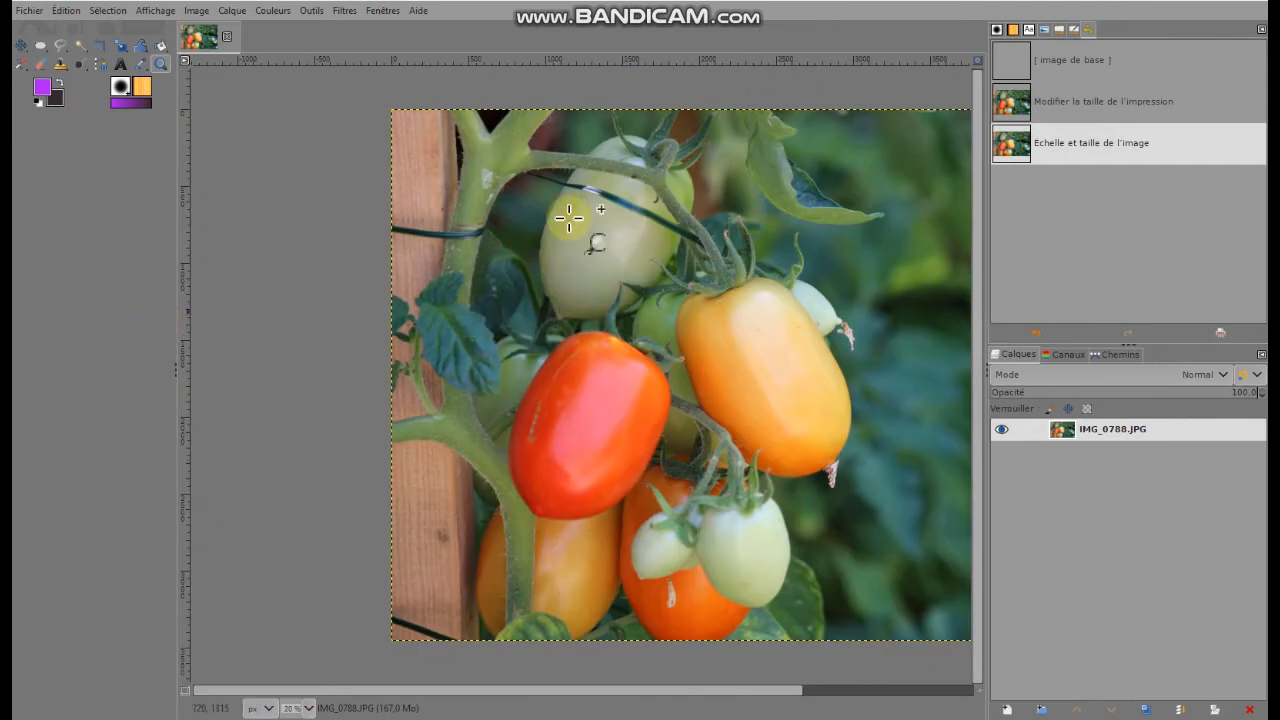
pyautogui.moveTo(531, 692); pyautogui.dragTo(714, 690)
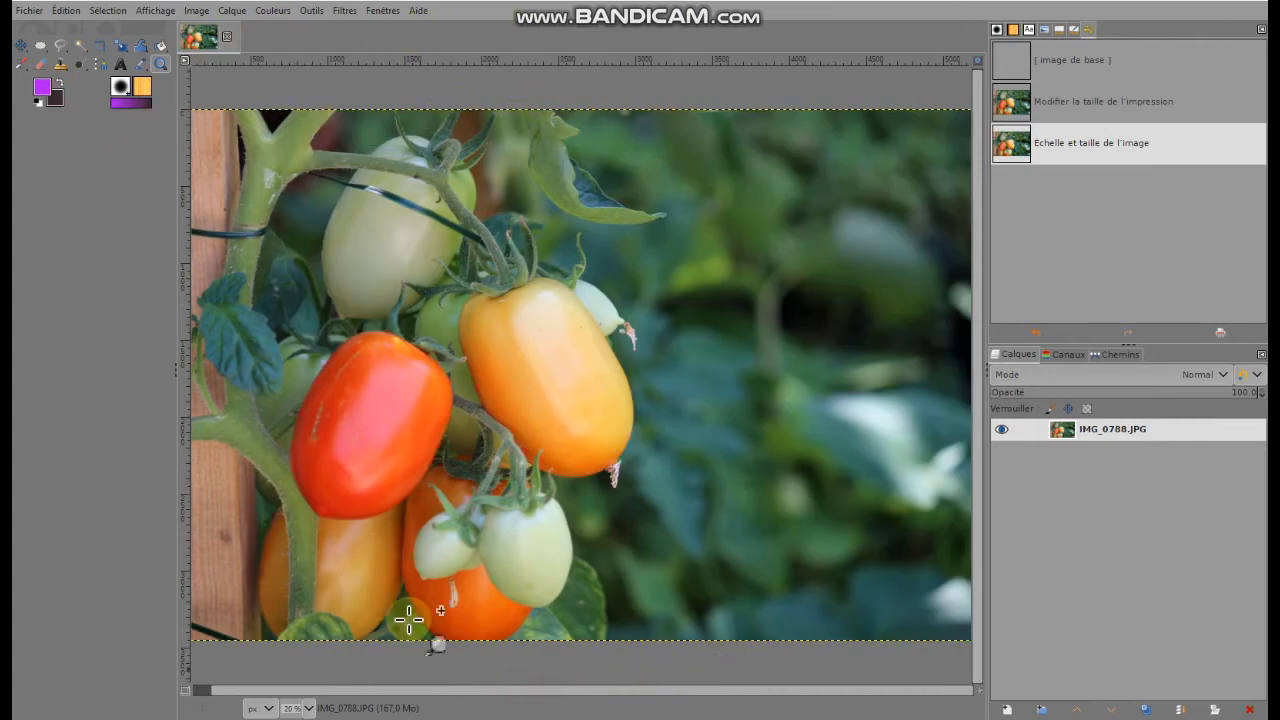
# Crop the photo to a nearly square area around the tomatoes, removing most of the wooden post and the outer blurred background
pyautogui.click(196, 10)
pyautogui.click(80, 174)
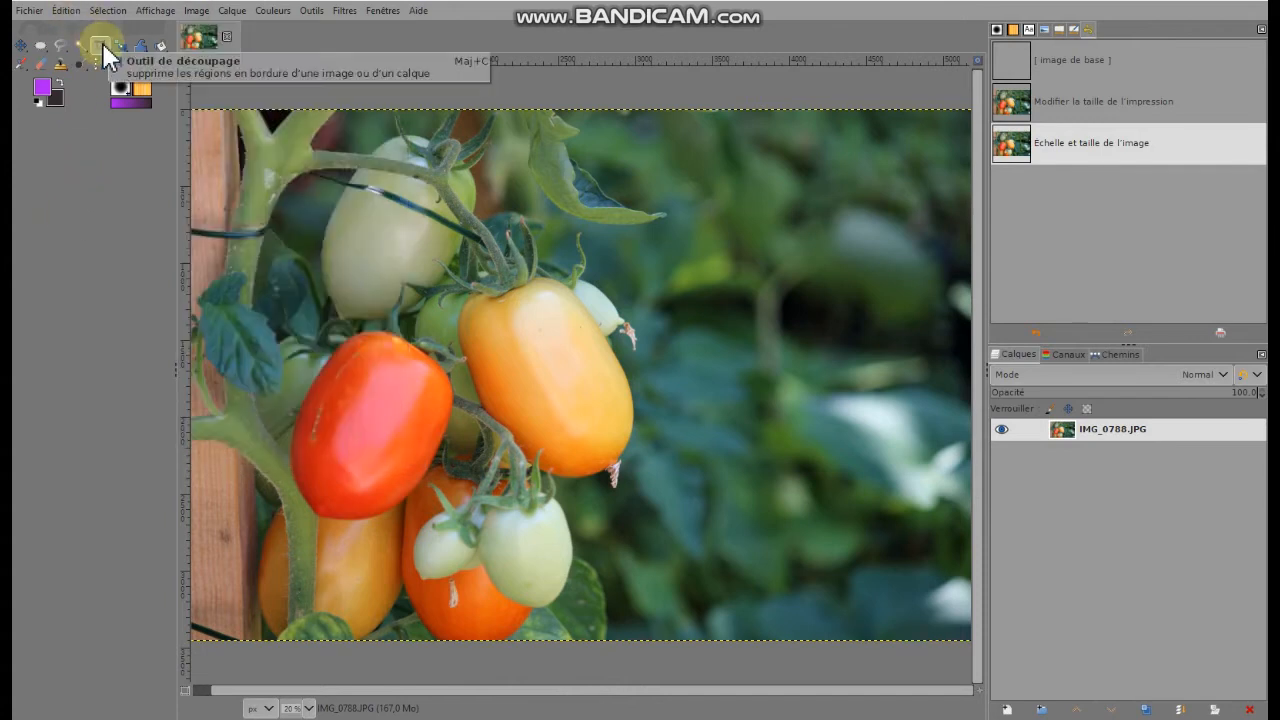
pyautogui.click(100, 46)
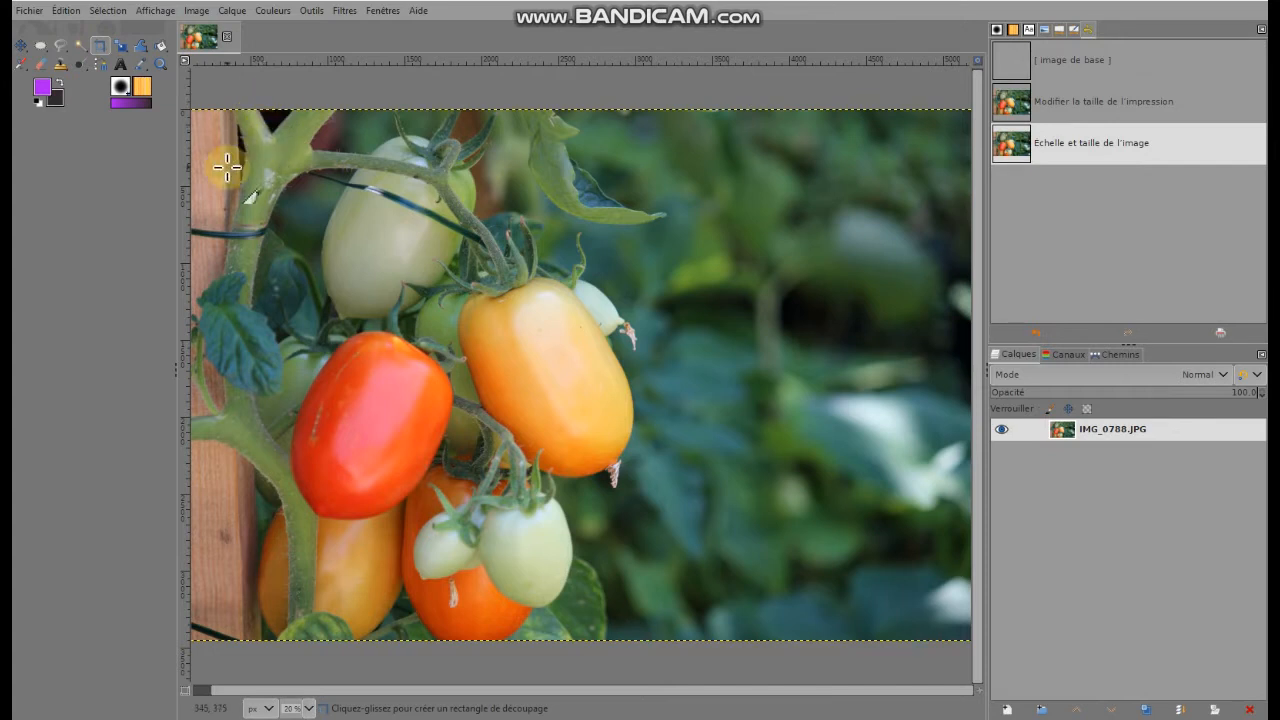
pyautogui.moveTo(244, 134); pyautogui.dragTo(763, 643)
pyautogui.doubleClick(733, 612)
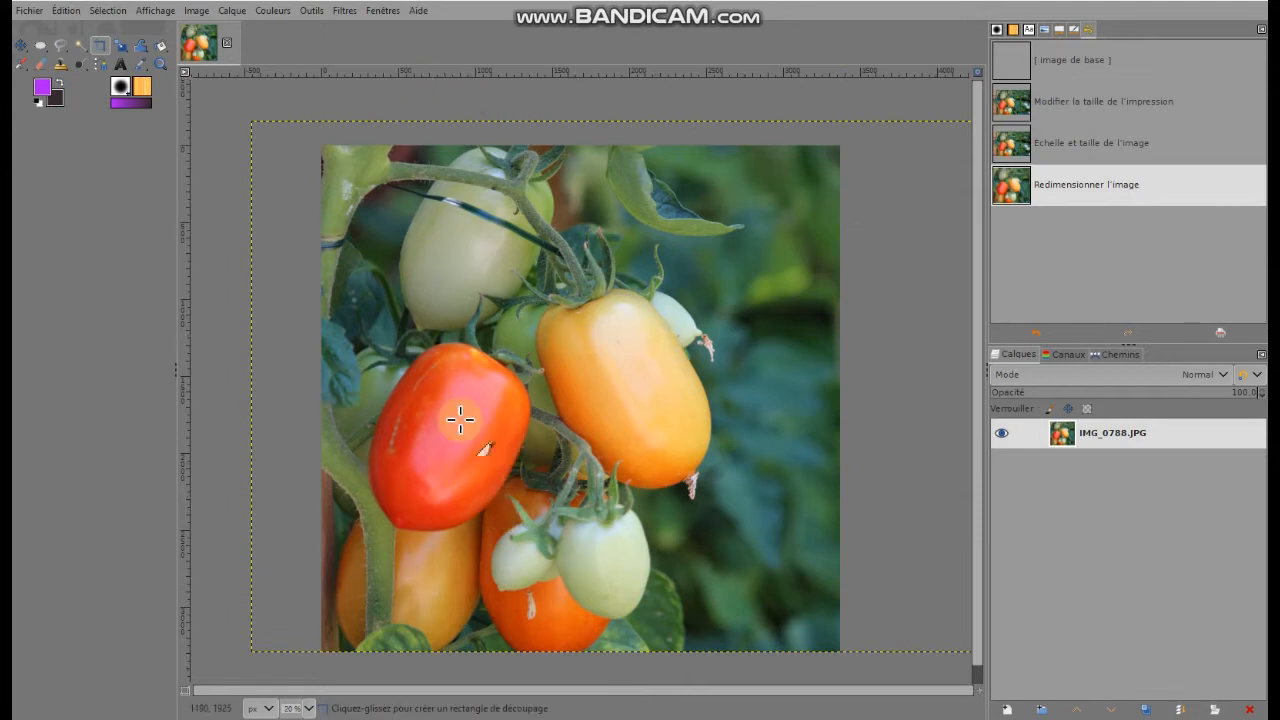
# Switch the cropped image's print size units to centimetres and set the print width to 15 cm
pyautogui.click(197, 12)
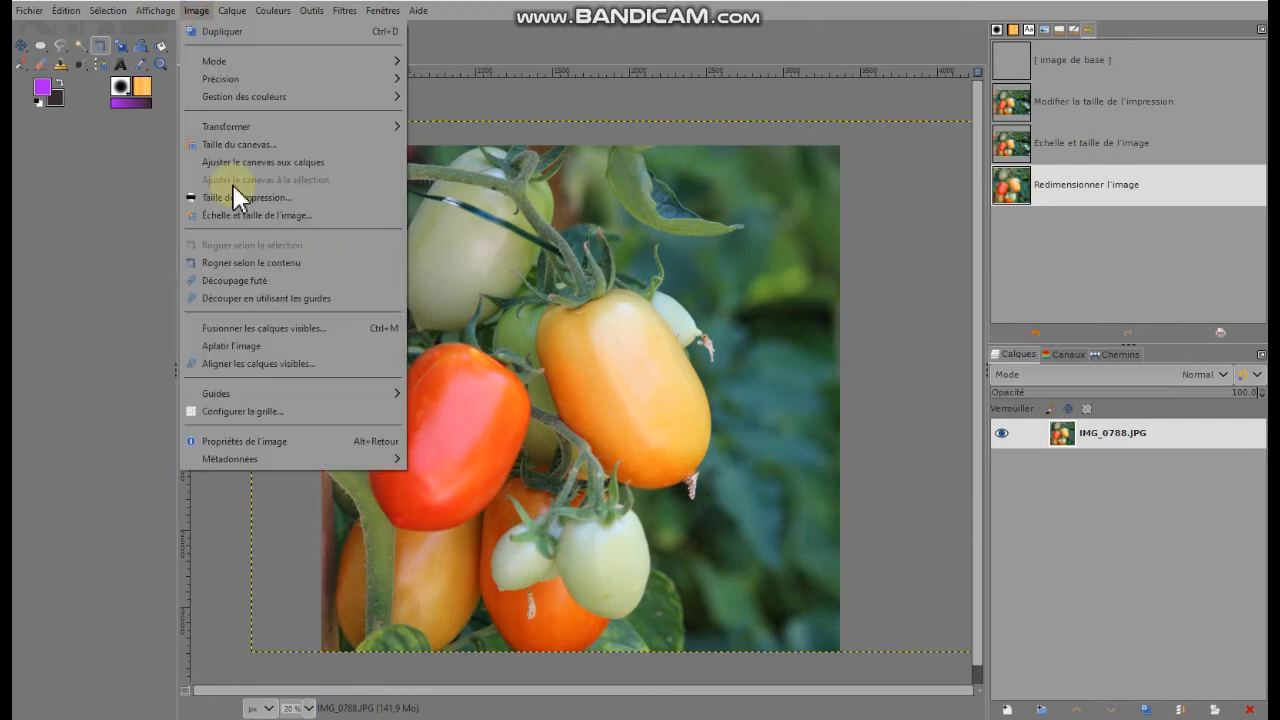
pyautogui.click(230, 198)
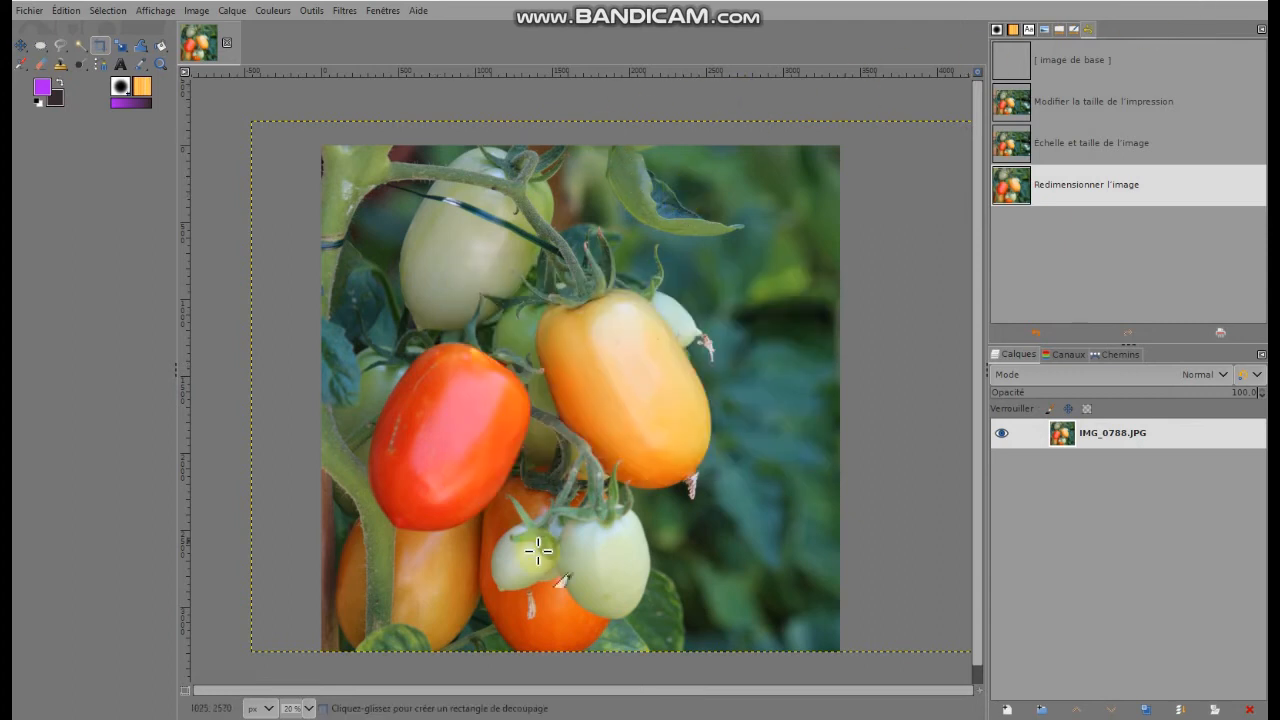
pyautogui.click(200, 18)
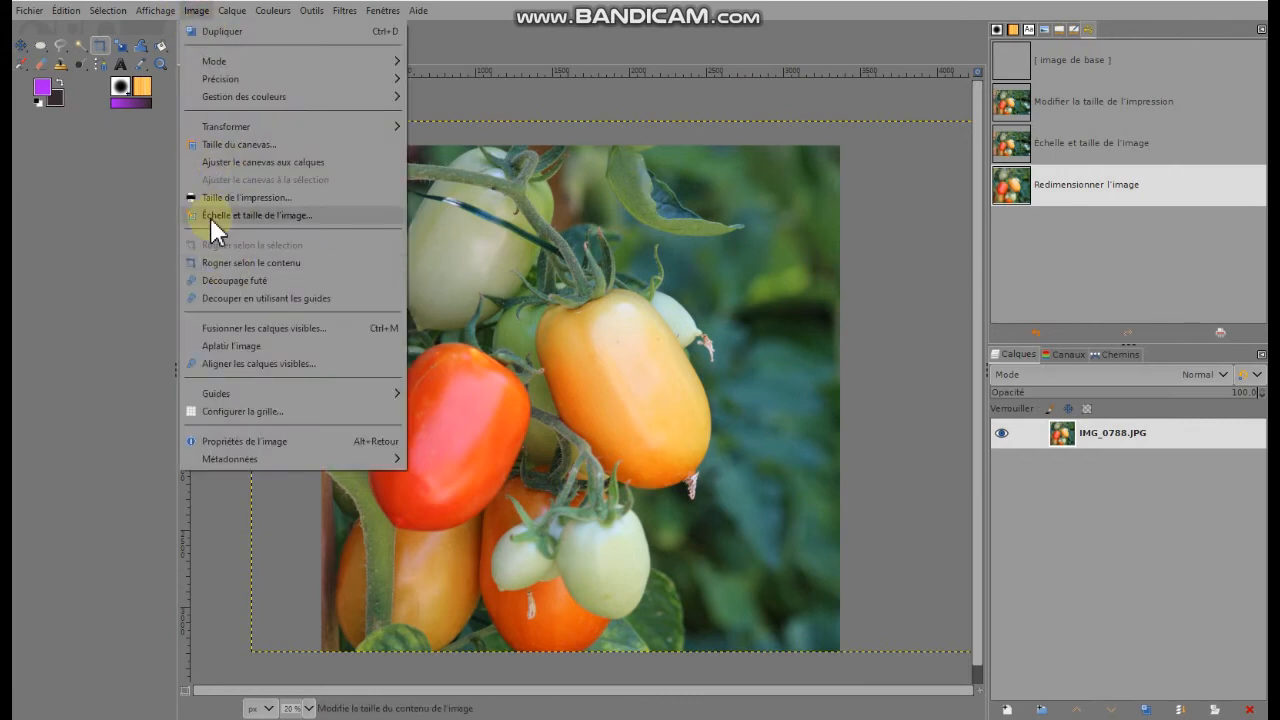
pyautogui.click(273, 197)
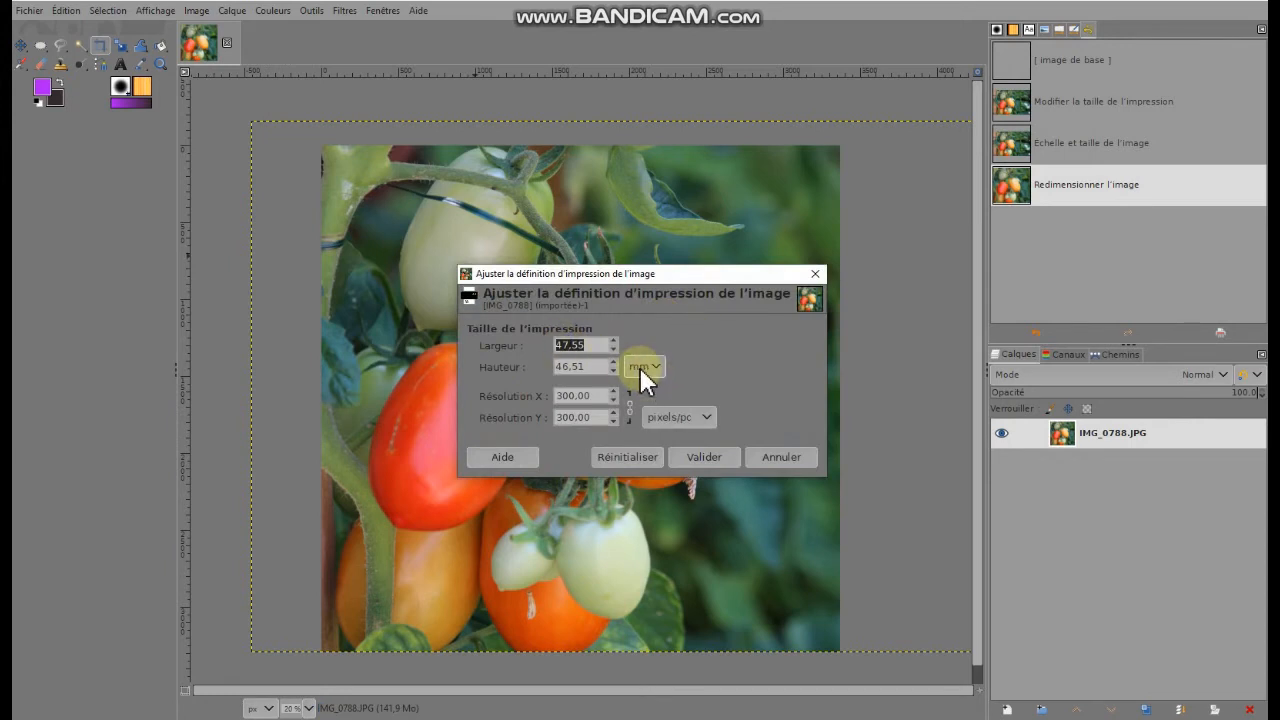
pyautogui.click(650, 367)
pyautogui.click(656, 458)
pyautogui.write('15')
pyautogui.press('Return')
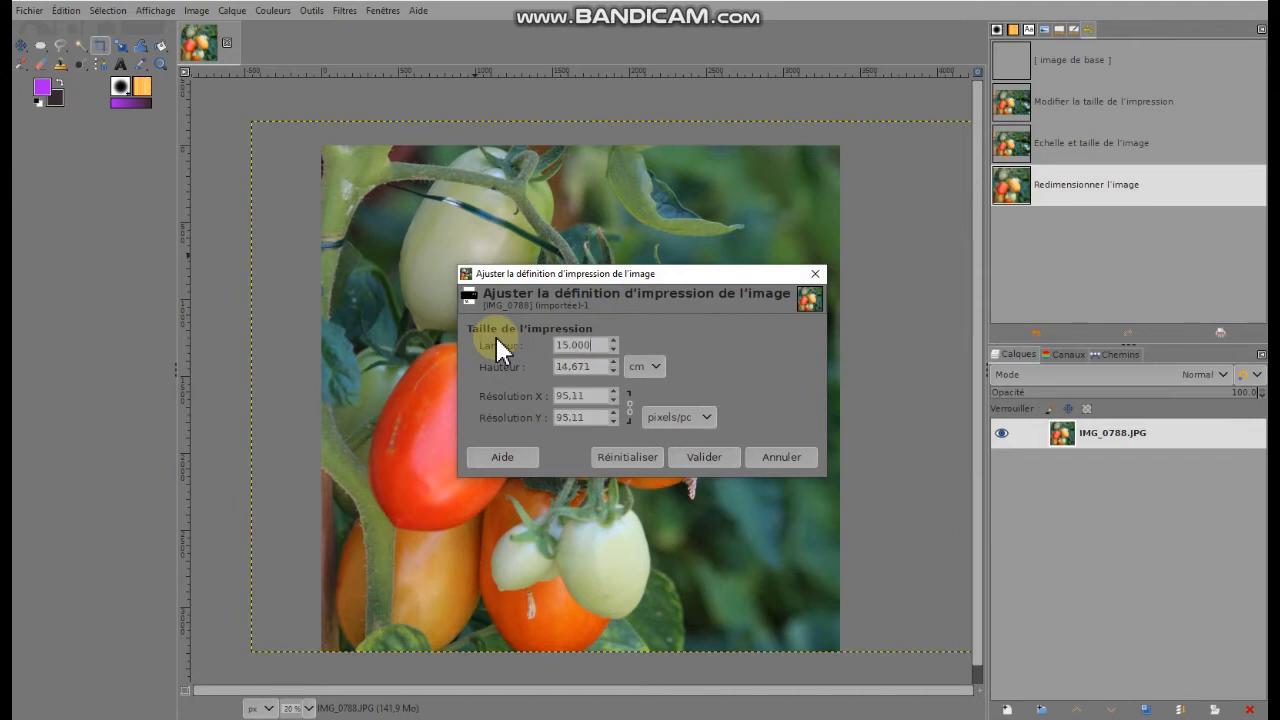
# Set the cropped image's print height to 15 cm, keep the resolution unit at pixels/pc, and apply the print size
pyautogui.doubleClick(600, 368)
pyautogui.write('15')
pyautogui.press('Return')
pyautogui.click(692, 419)
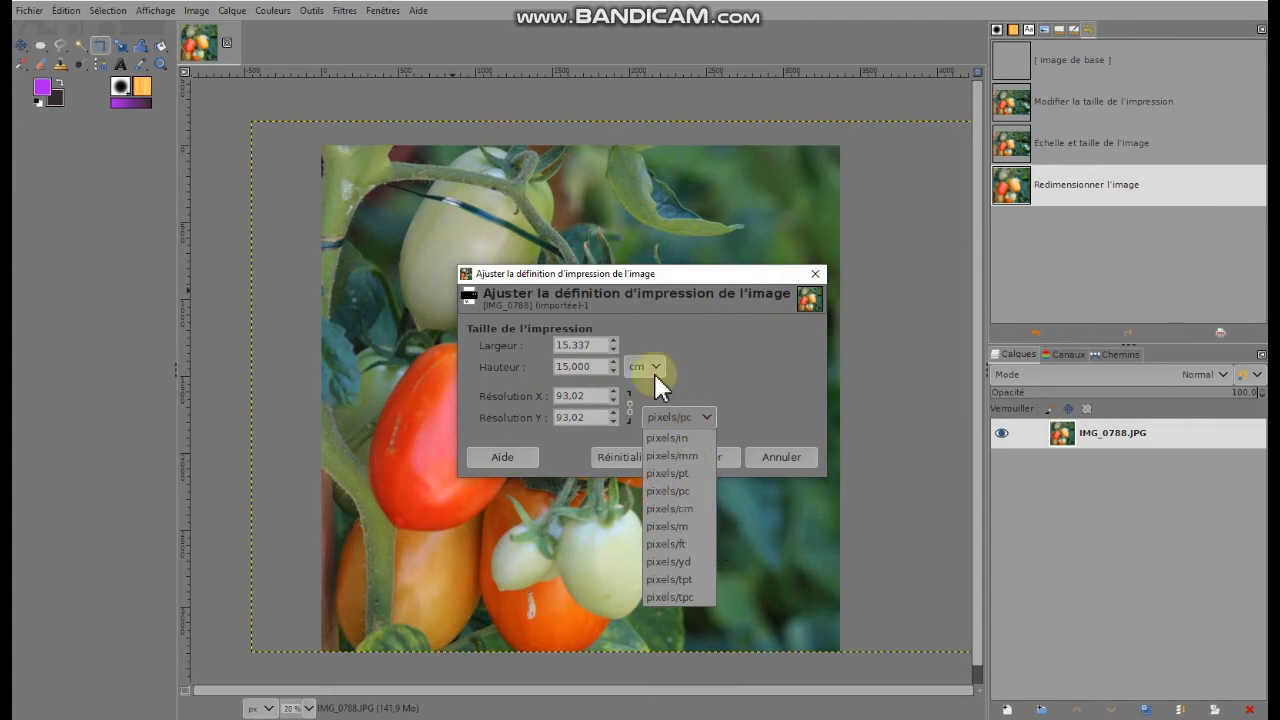
pyautogui.click(595, 408)
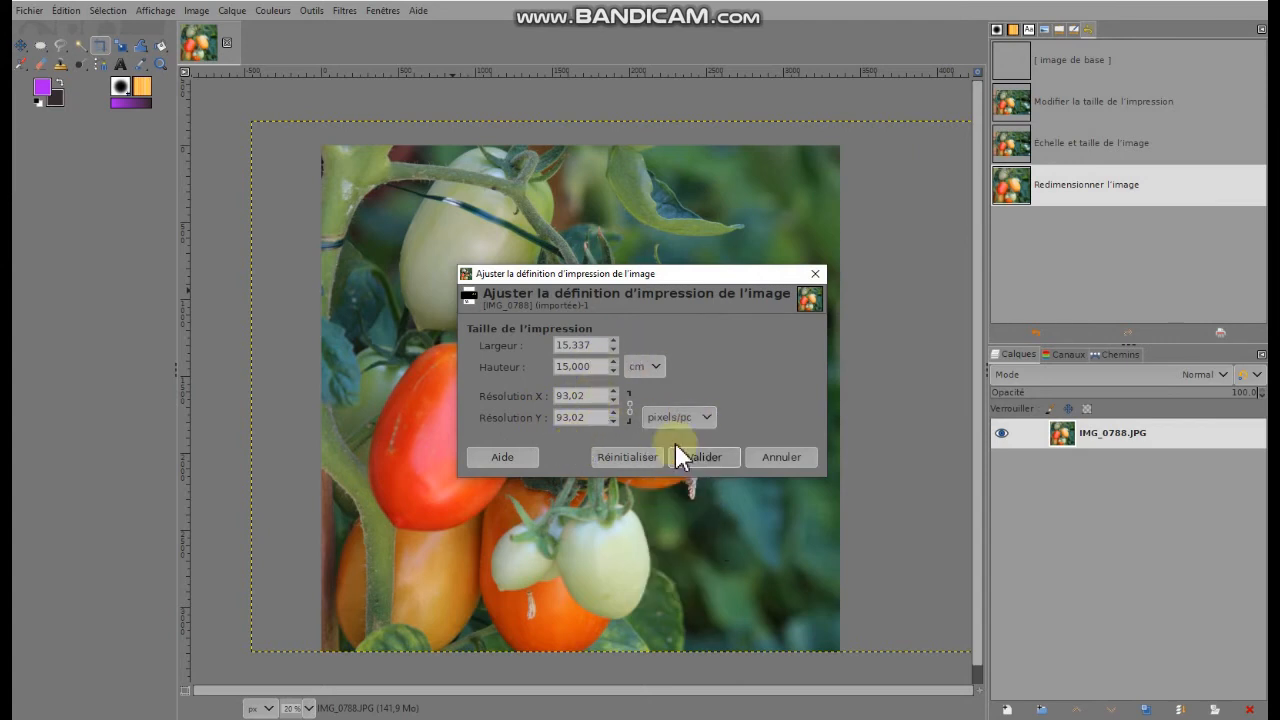
pyautogui.click(723, 456)
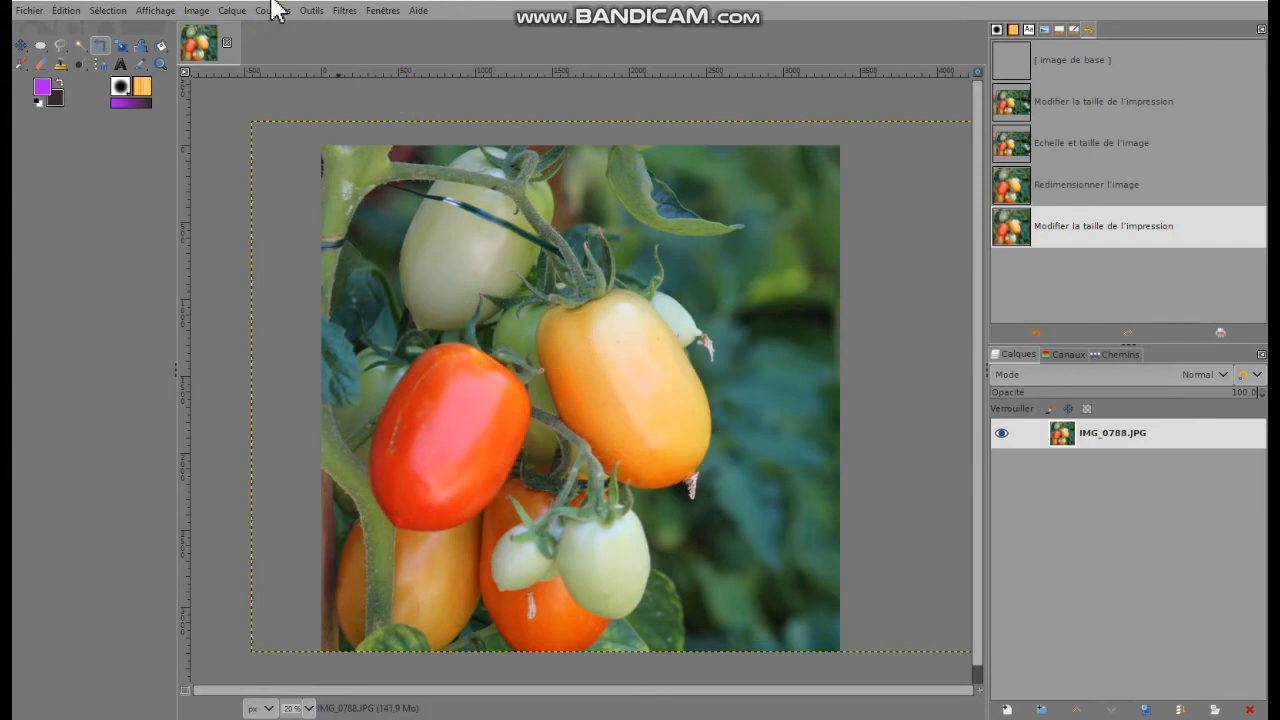
# Open the image scaling settings for the cropped photo and set its horizontal and vertical resolution to 300 pixels/pc
pyautogui.click(196, 10)
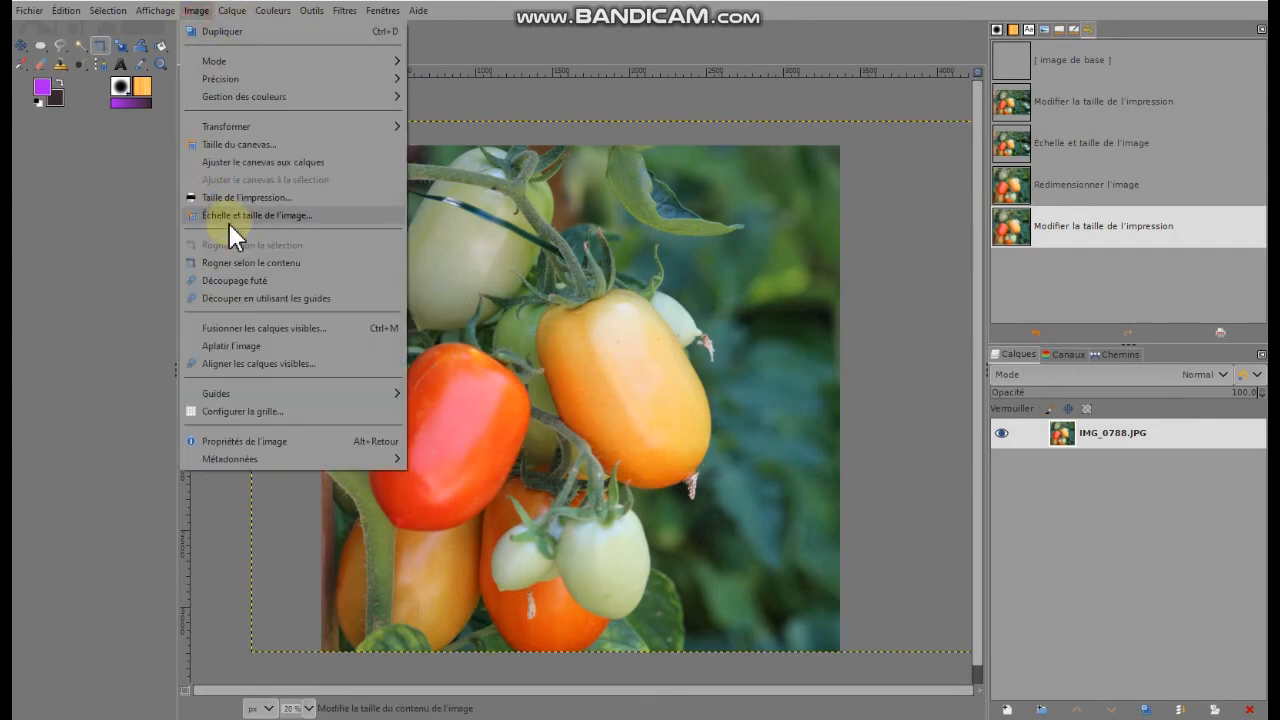
pyautogui.click(230, 217)
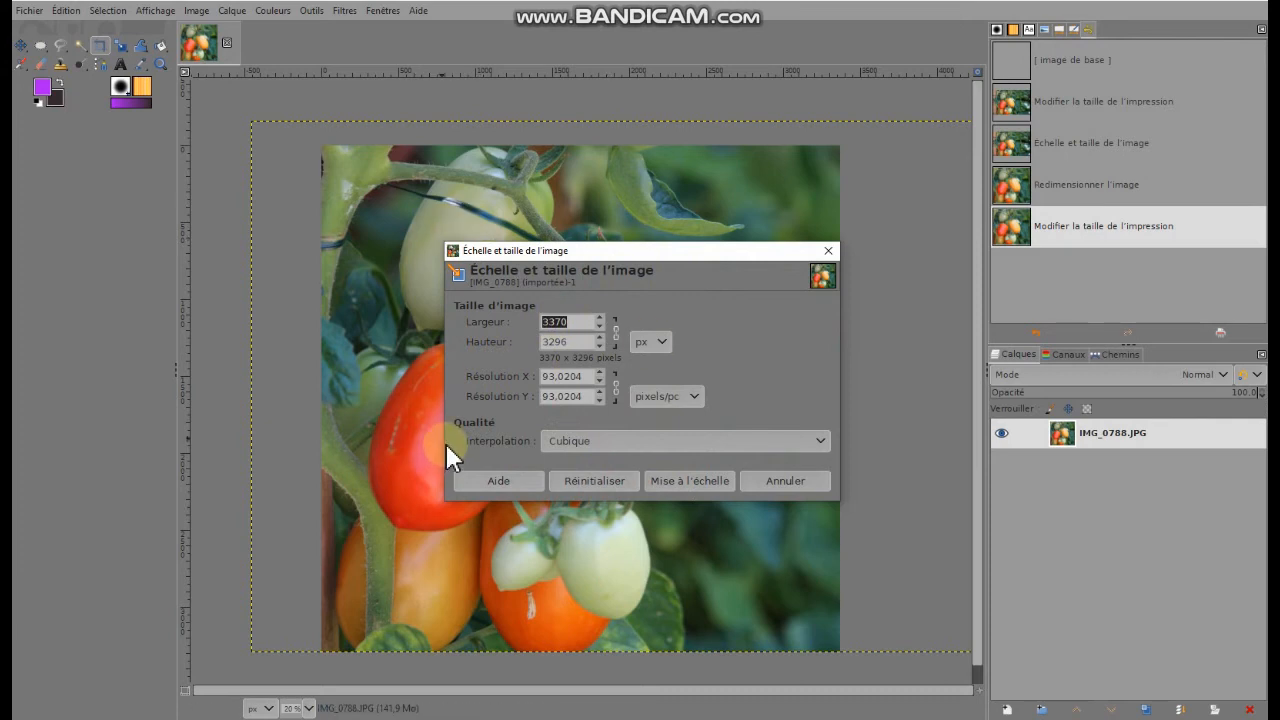
pyautogui.doubleClick(583, 376)
pyautogui.write('300')
pyautogui.press('Return')
# Set the image width to 20 cm with proportional height, then scale the photo and accept the large resulting size
pyautogui.click(652, 342)
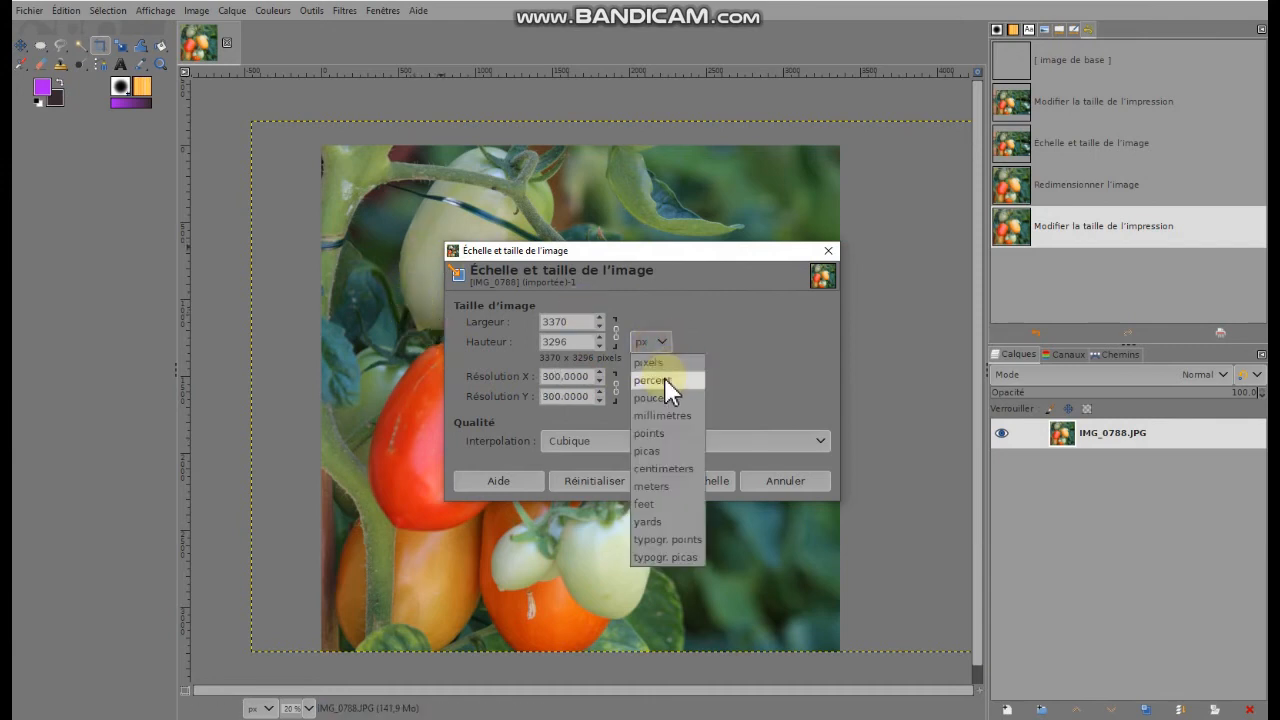
pyautogui.click(659, 468)
pyautogui.click(569, 314)
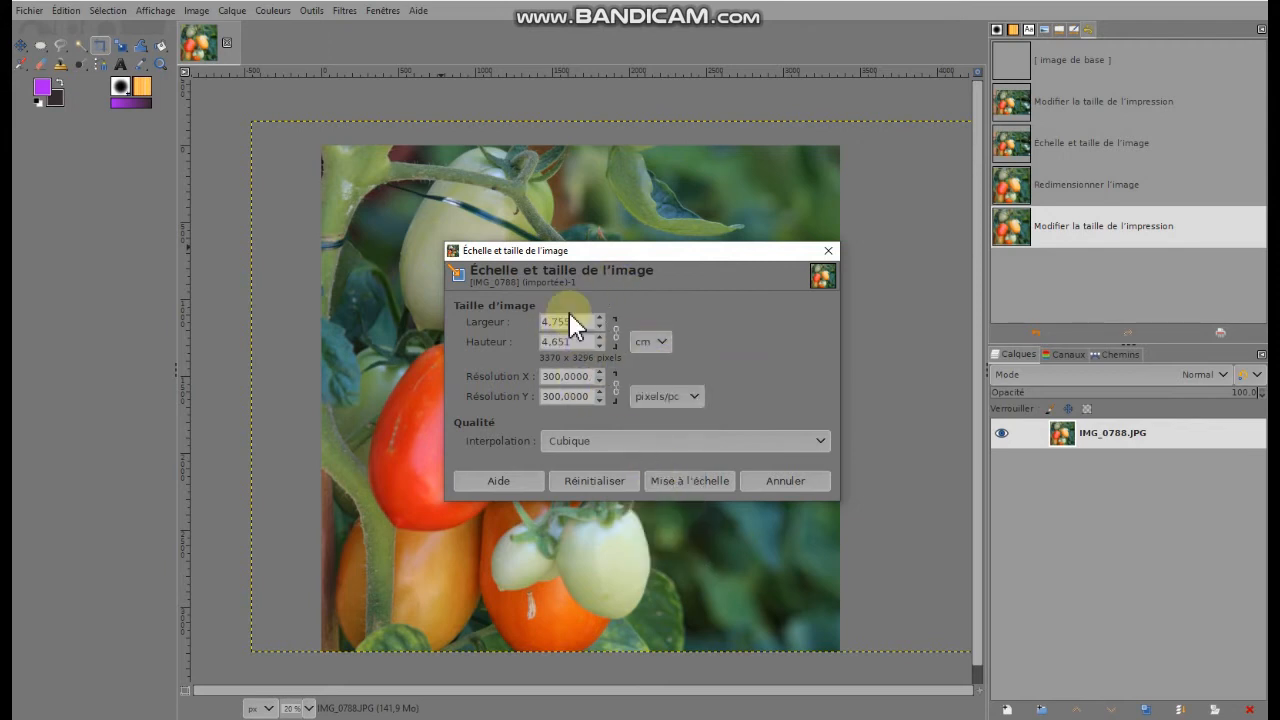
pyautogui.doubleClick(580, 320)
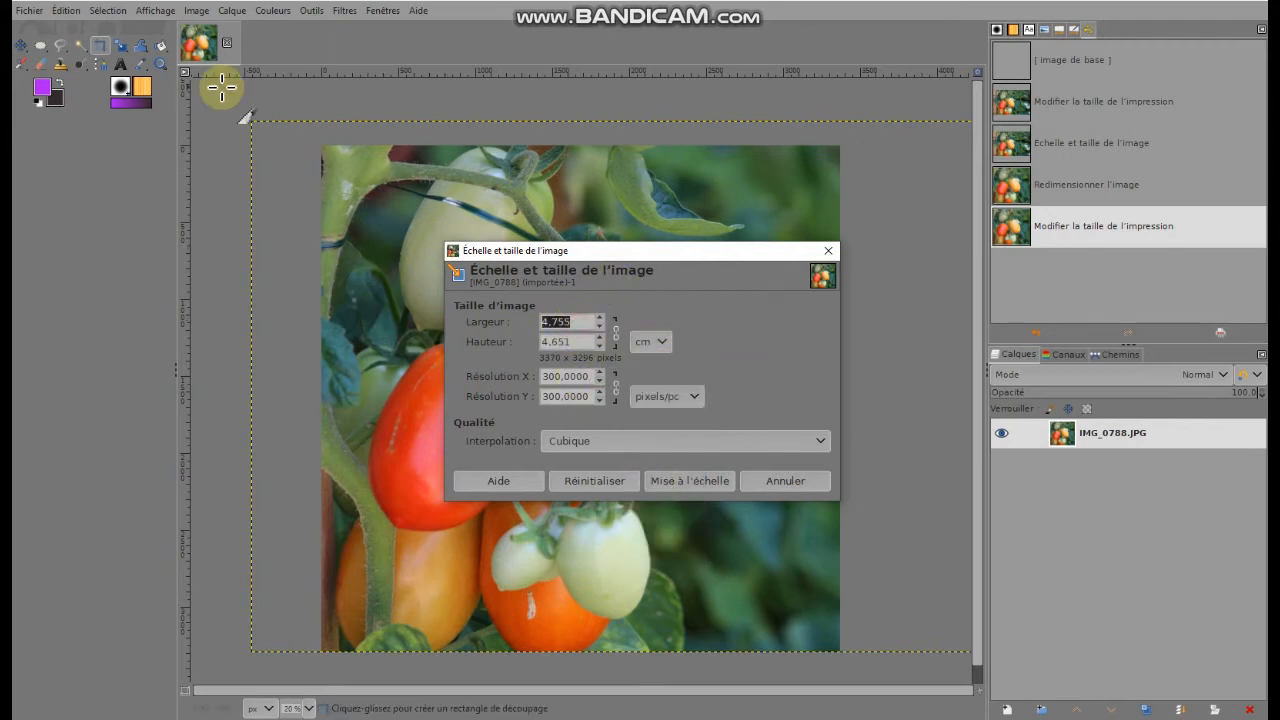
pyautogui.write('20')
pyautogui.press('Return')
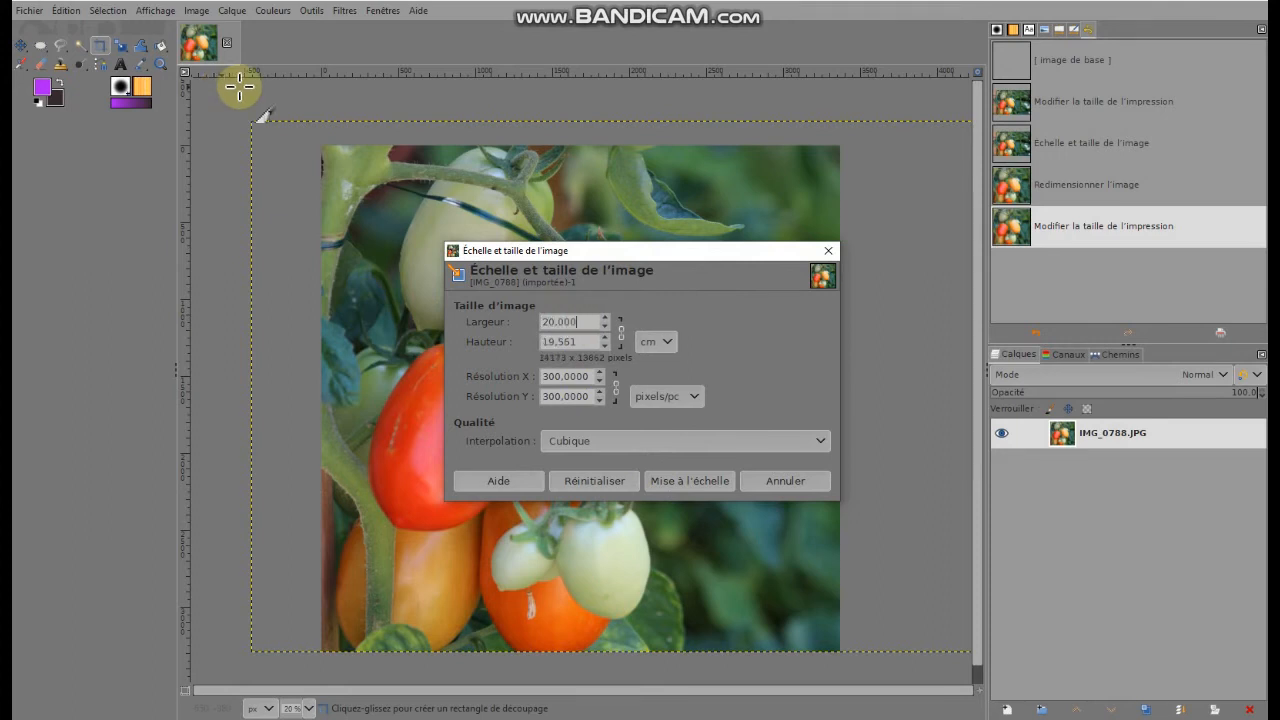
pyautogui.click(683, 479)
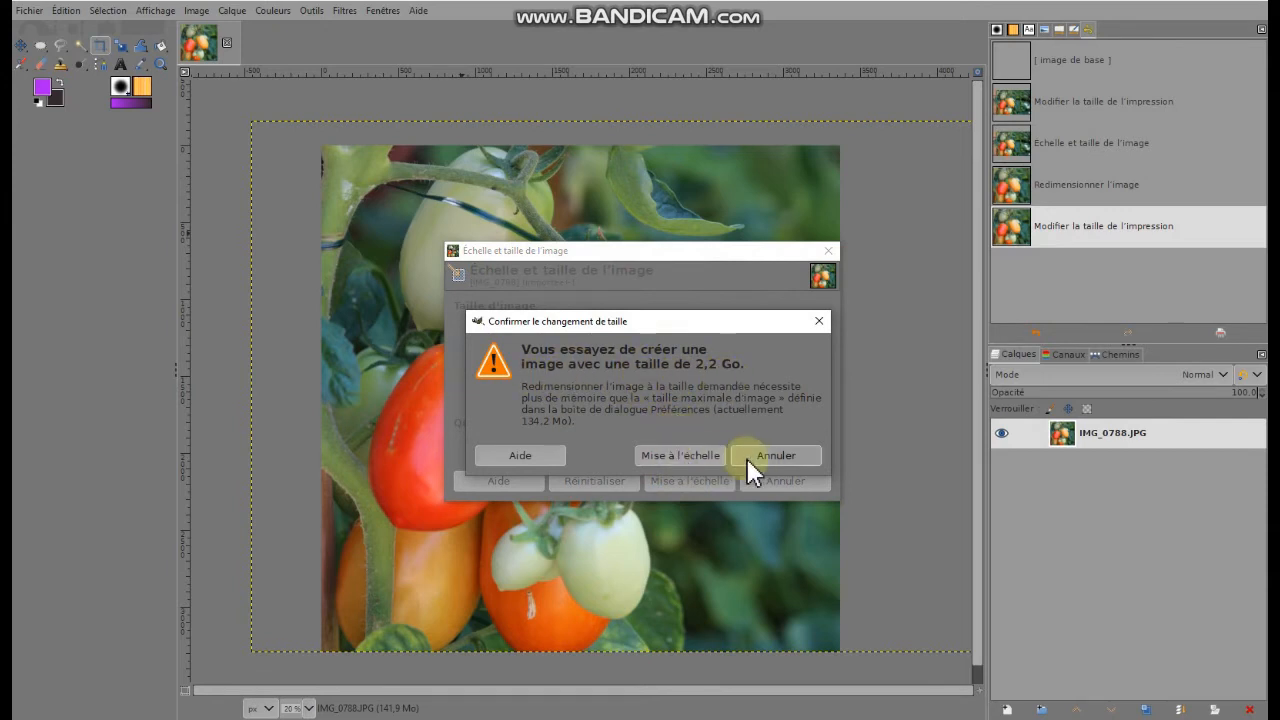
pyautogui.click(689, 456)
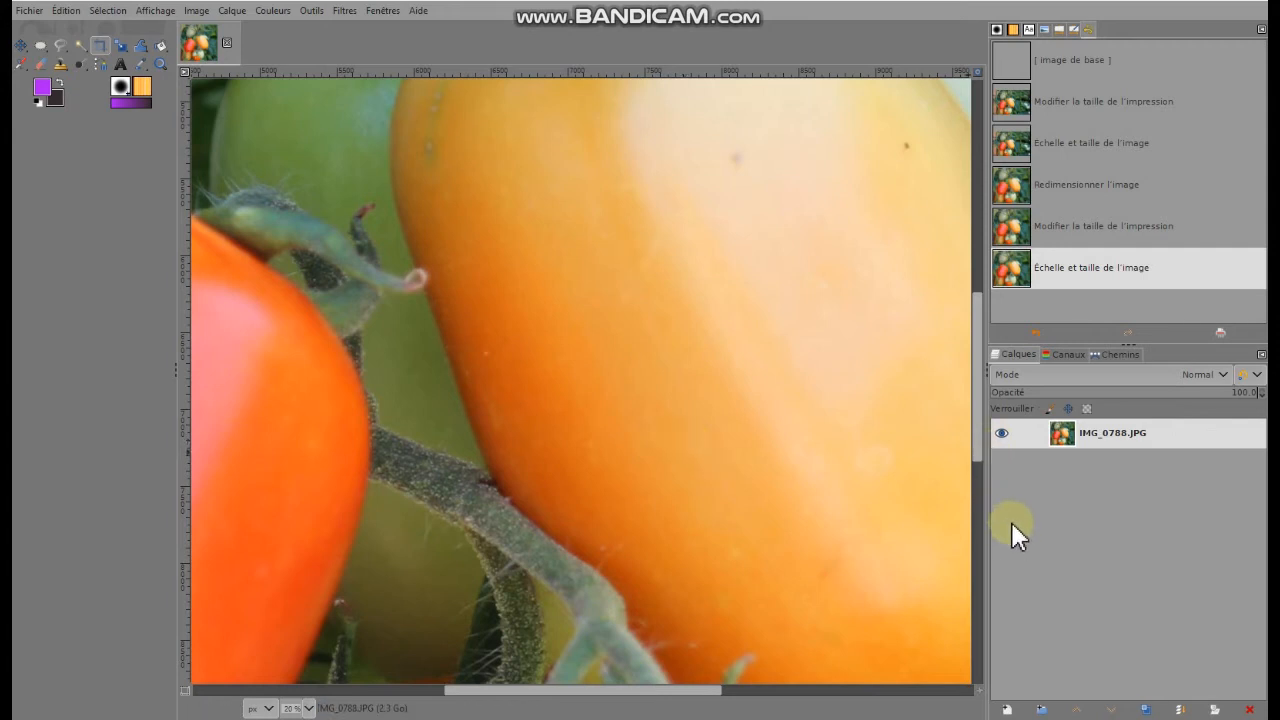
# Apply the Lissage enhancement filter to the enlarged tomato photo
pyautogui.click(345, 14)
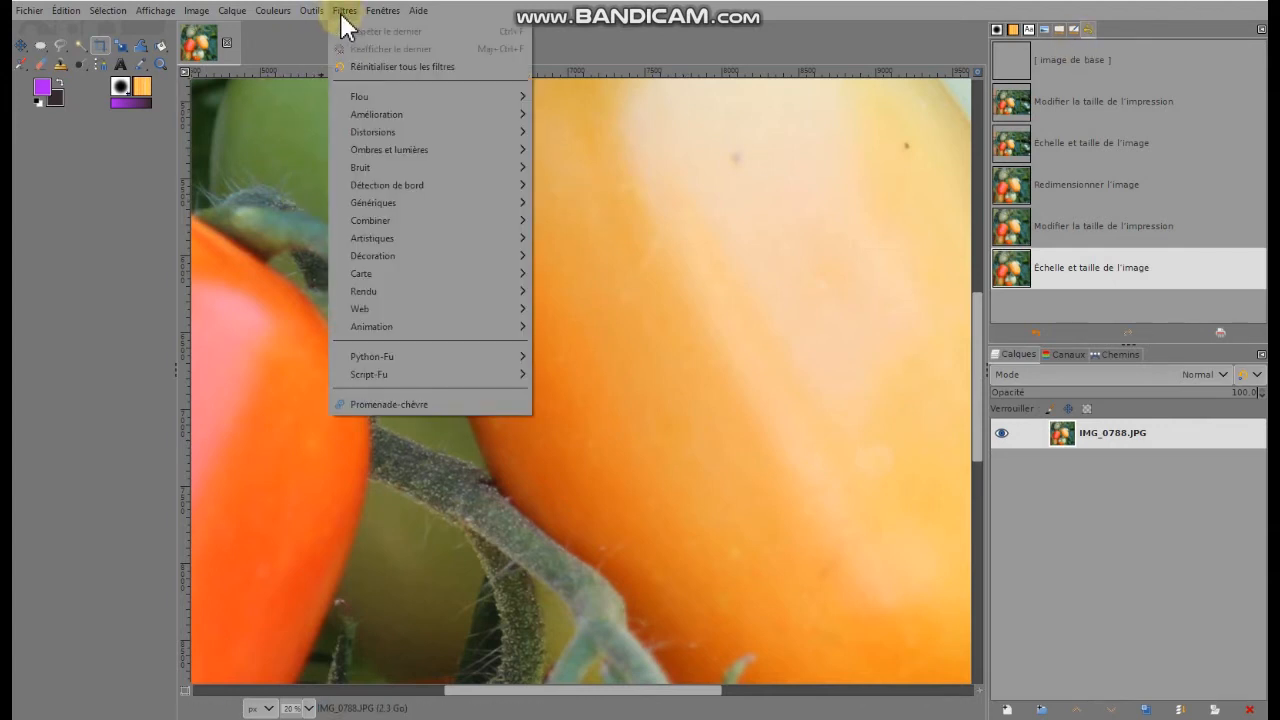
pyautogui.moveTo(384, 115)
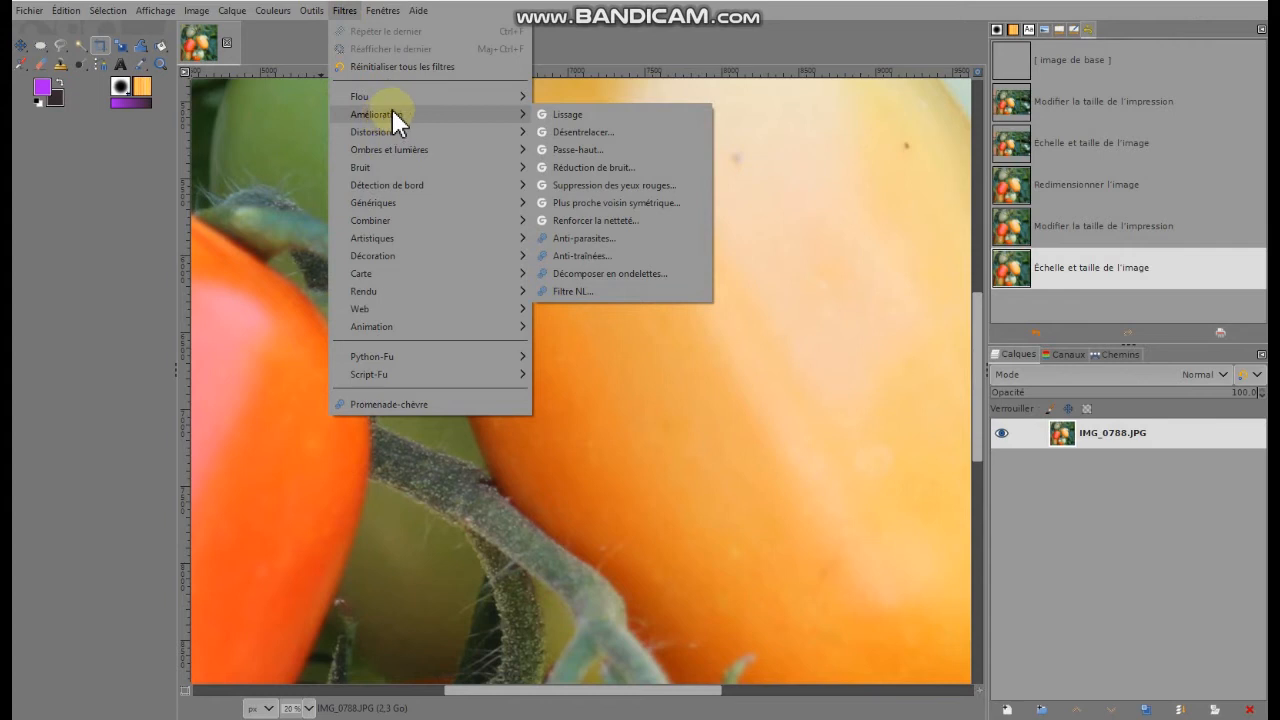
pyautogui.click(567, 114)
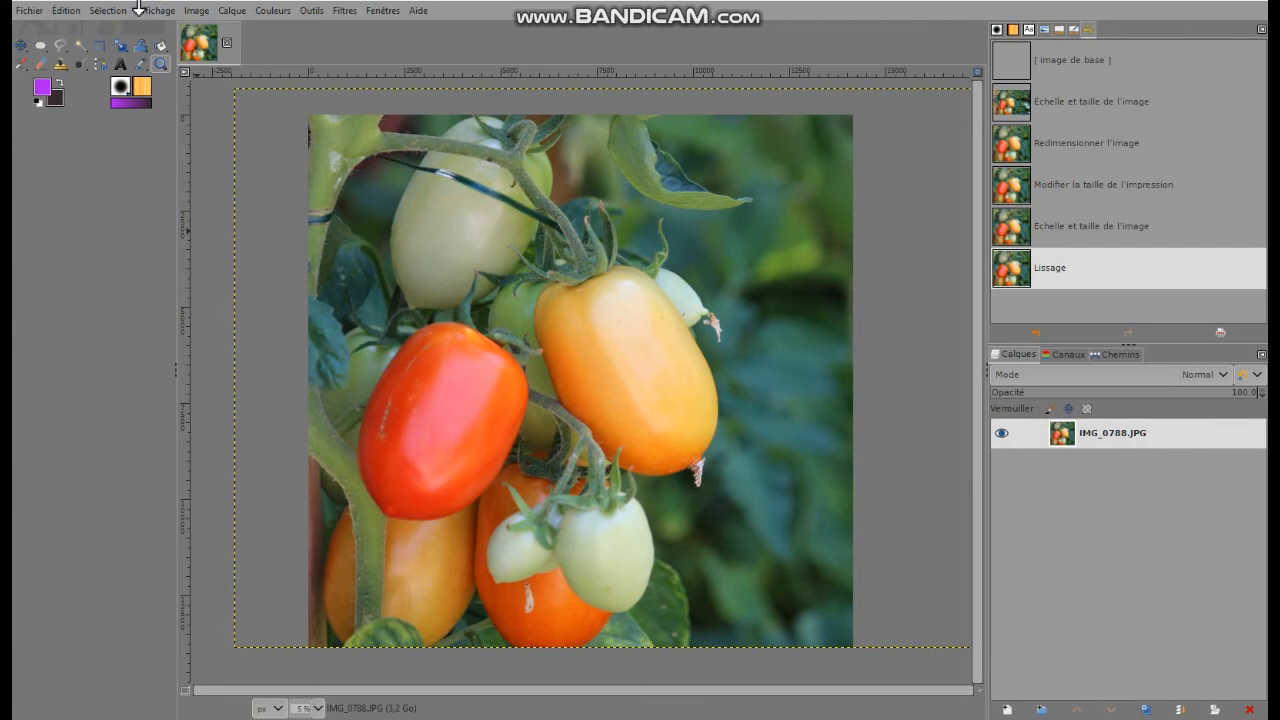
# Export the photo as "image impression.tiff" in the EXERCICES folder, without compression
pyautogui.click(27, 11)
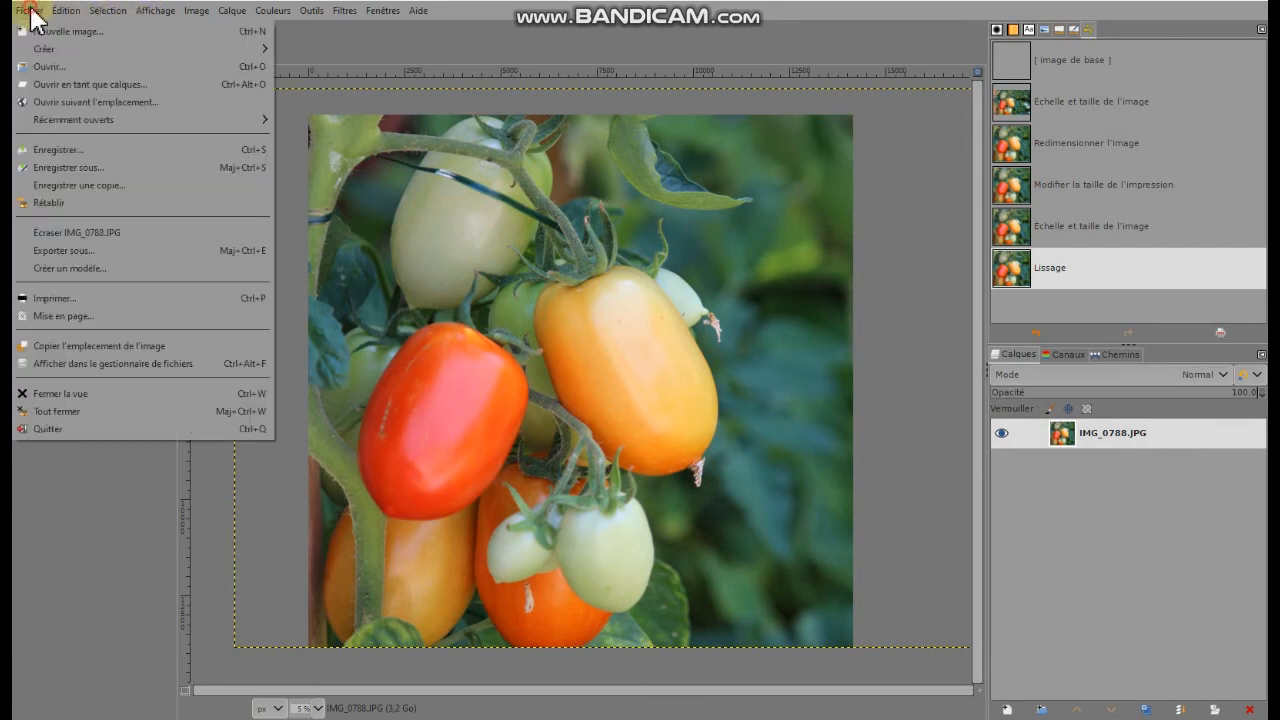
pyautogui.click(66, 250)
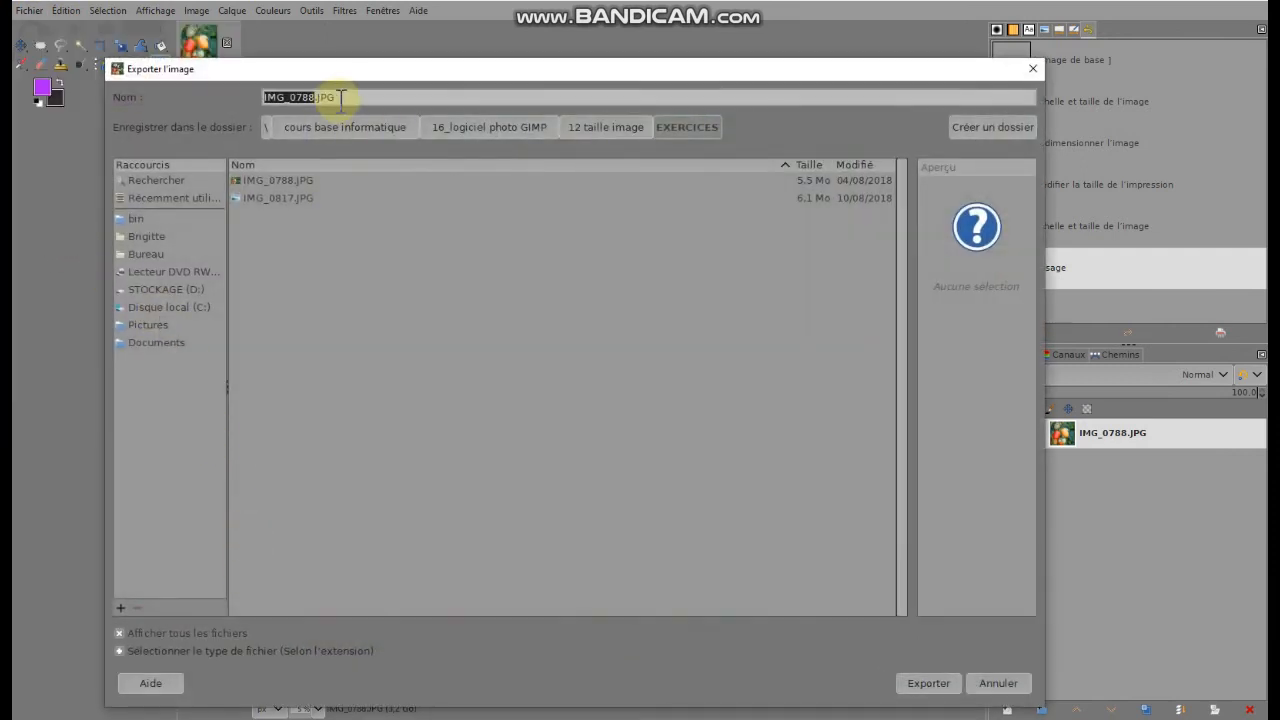
pyautogui.click(343, 95)
pyautogui.press('BackSpace')
pyautogui.press('BackSpace')
pyautogui.press('BackSpace')
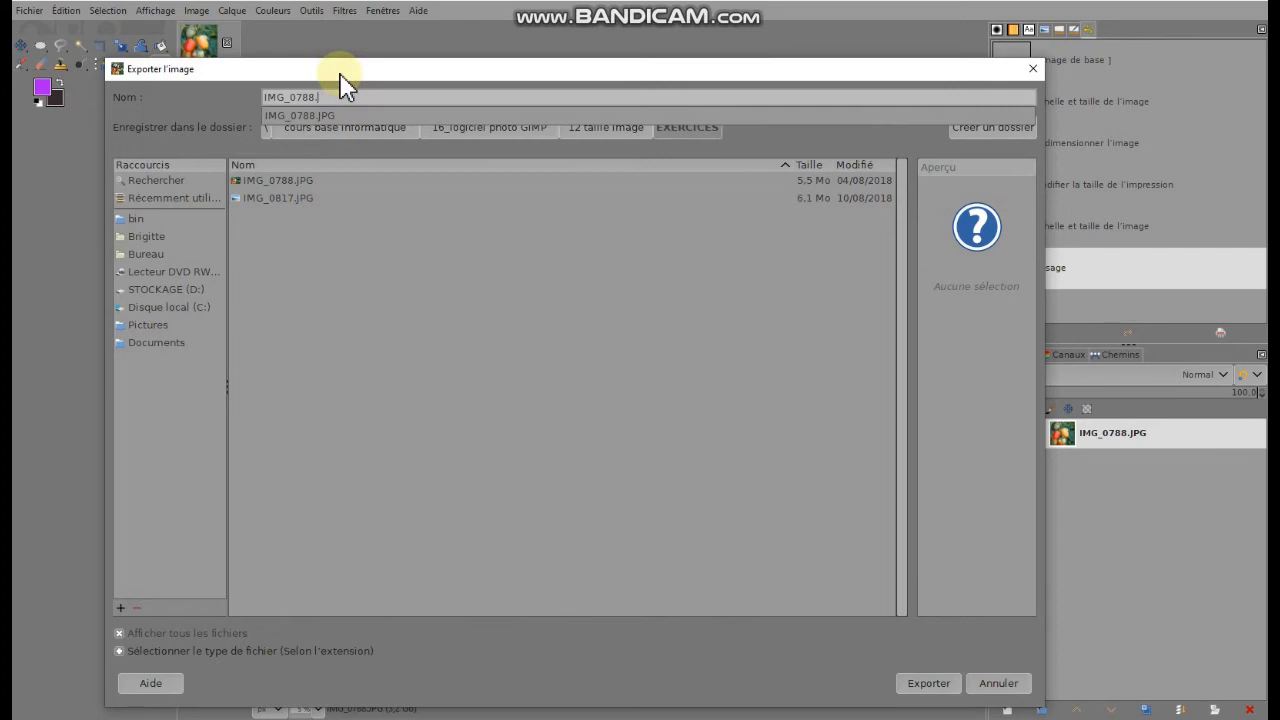
pyautogui.write('tiff')
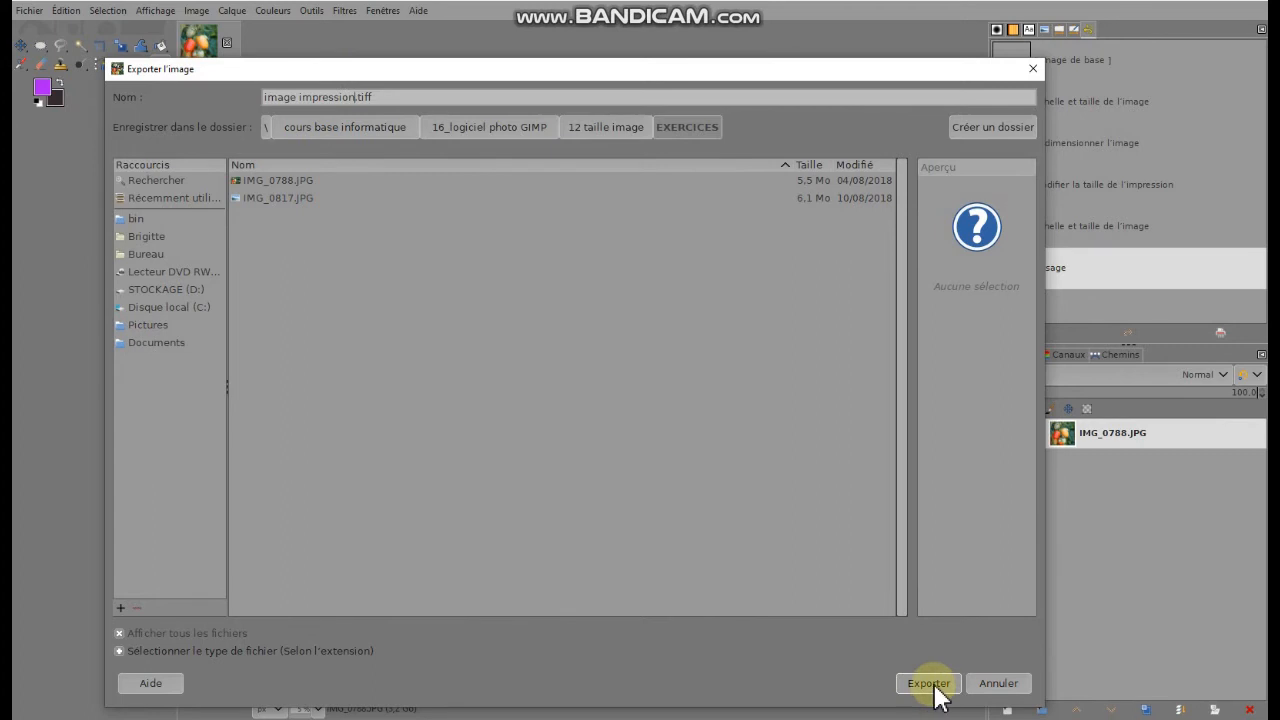
pyautogui.click(935, 688)
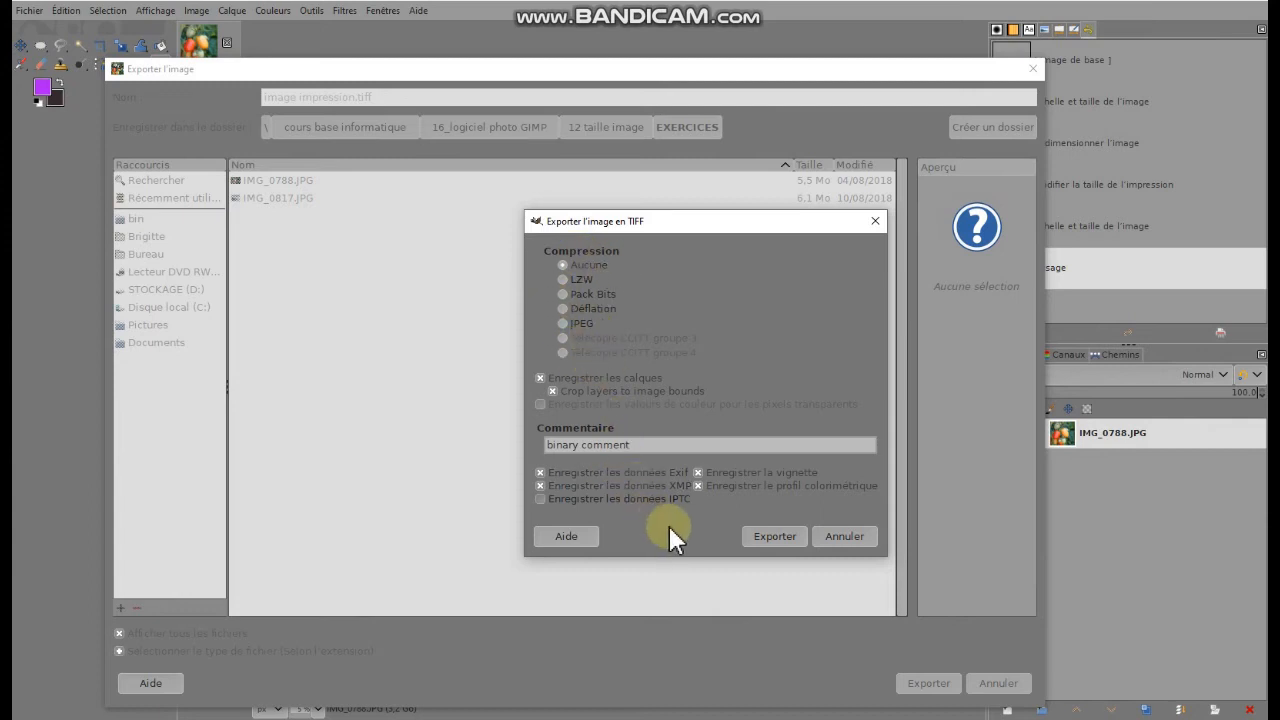
pyautogui.click(762, 537)
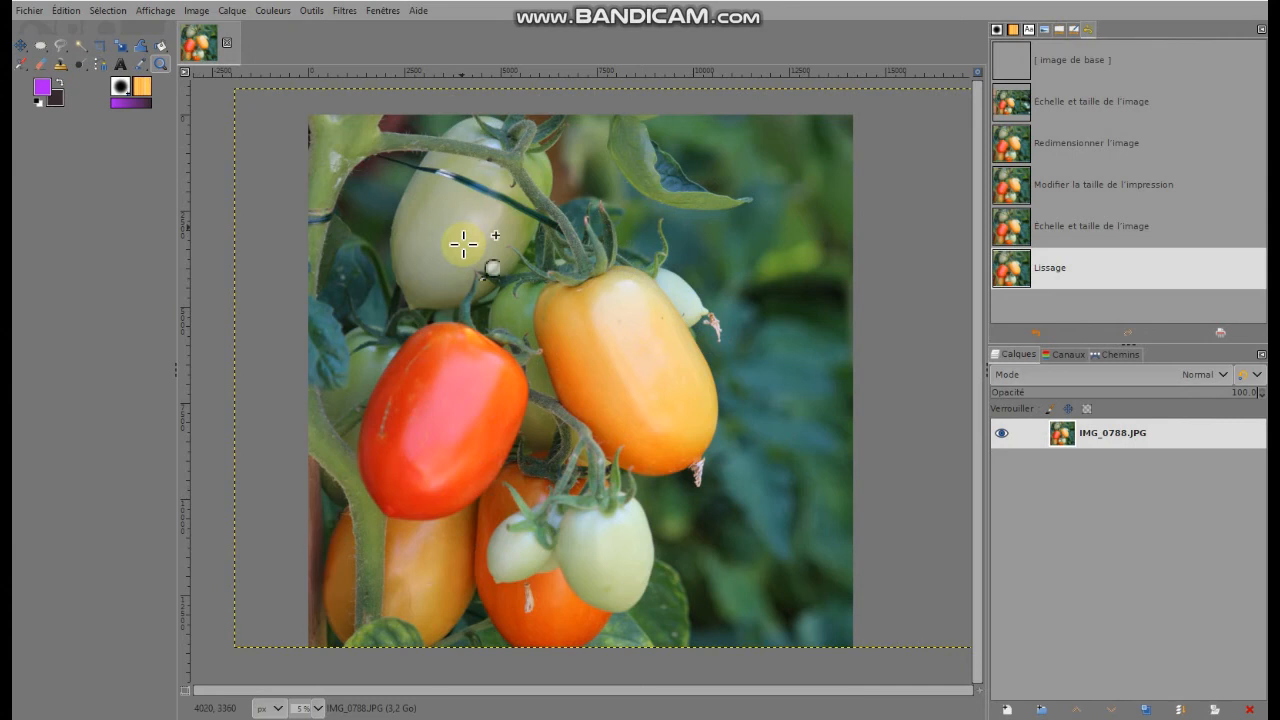
pyautogui.click(1188, 1)
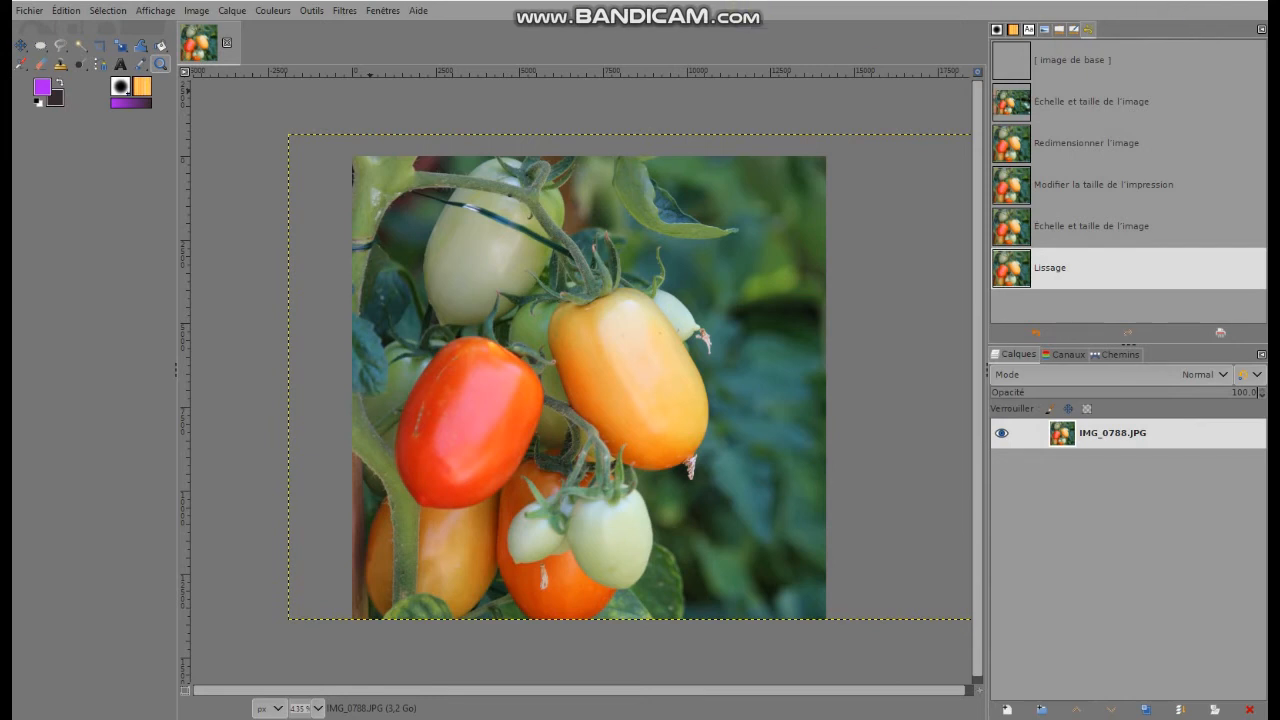
# Export the photo as "image impression.jpeg" in the modifier folder, with quality 97
pyautogui.click(24, 12)
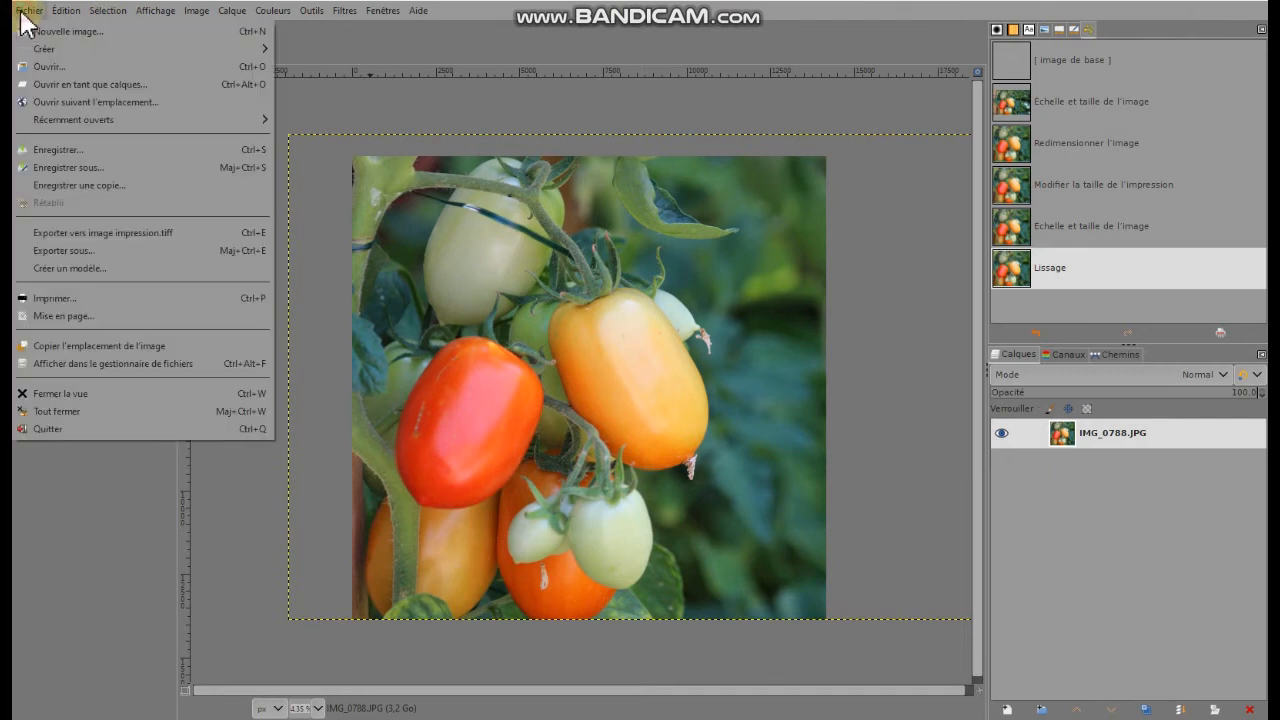
pyautogui.click(57, 248)
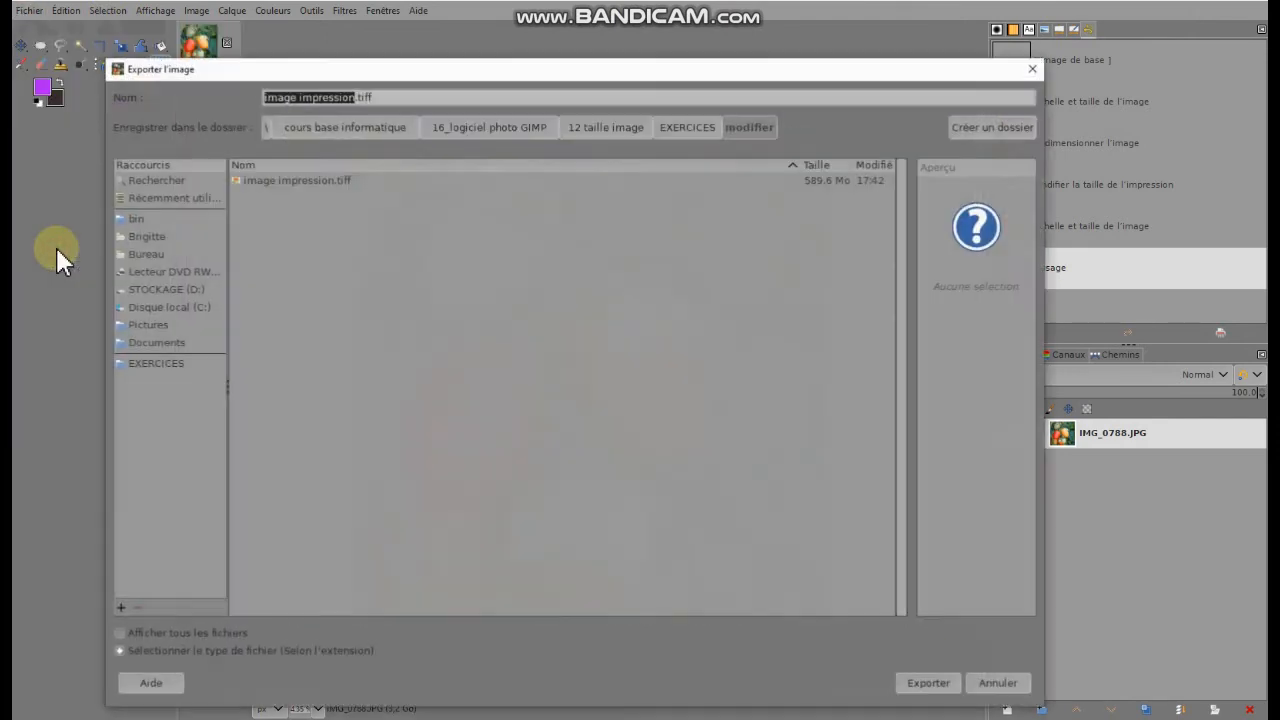
pyautogui.click(386, 97)
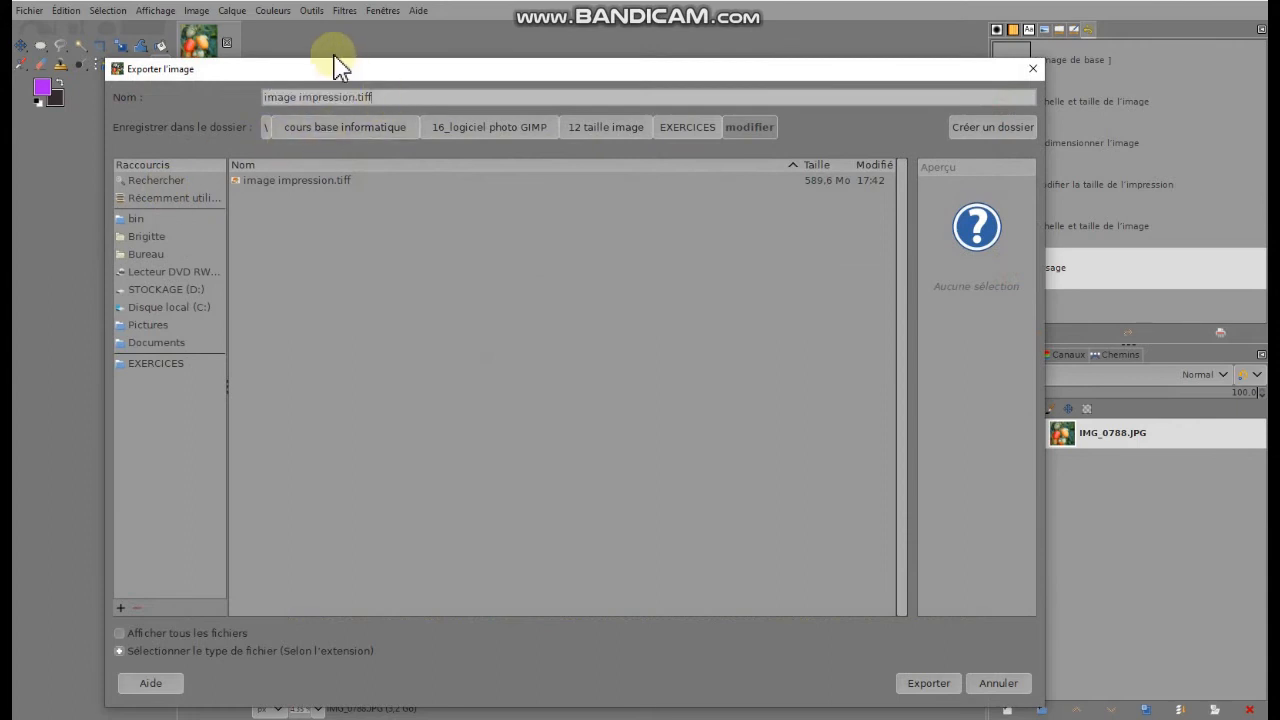
pyautogui.press('BackSpace')
pyautogui.press('BackSpace')
pyautogui.press('BackSpace')
pyautogui.press('BackSpace')
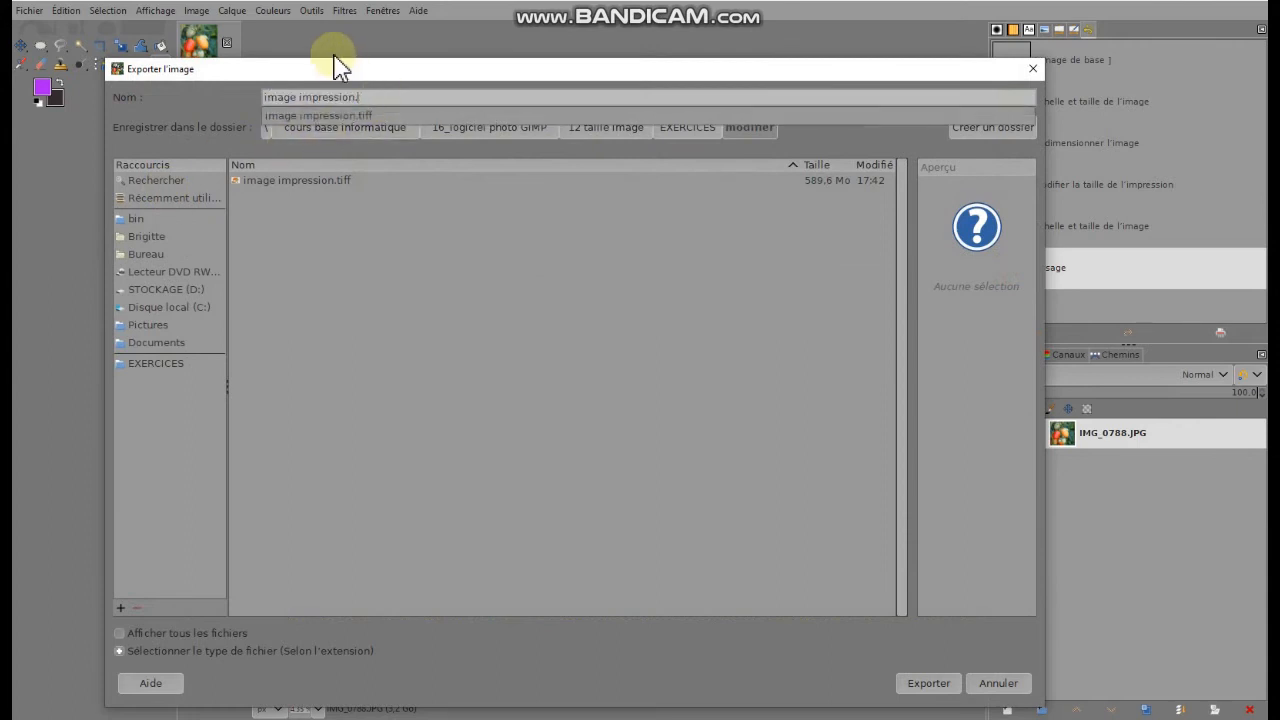
pyautogui.write('jpe')
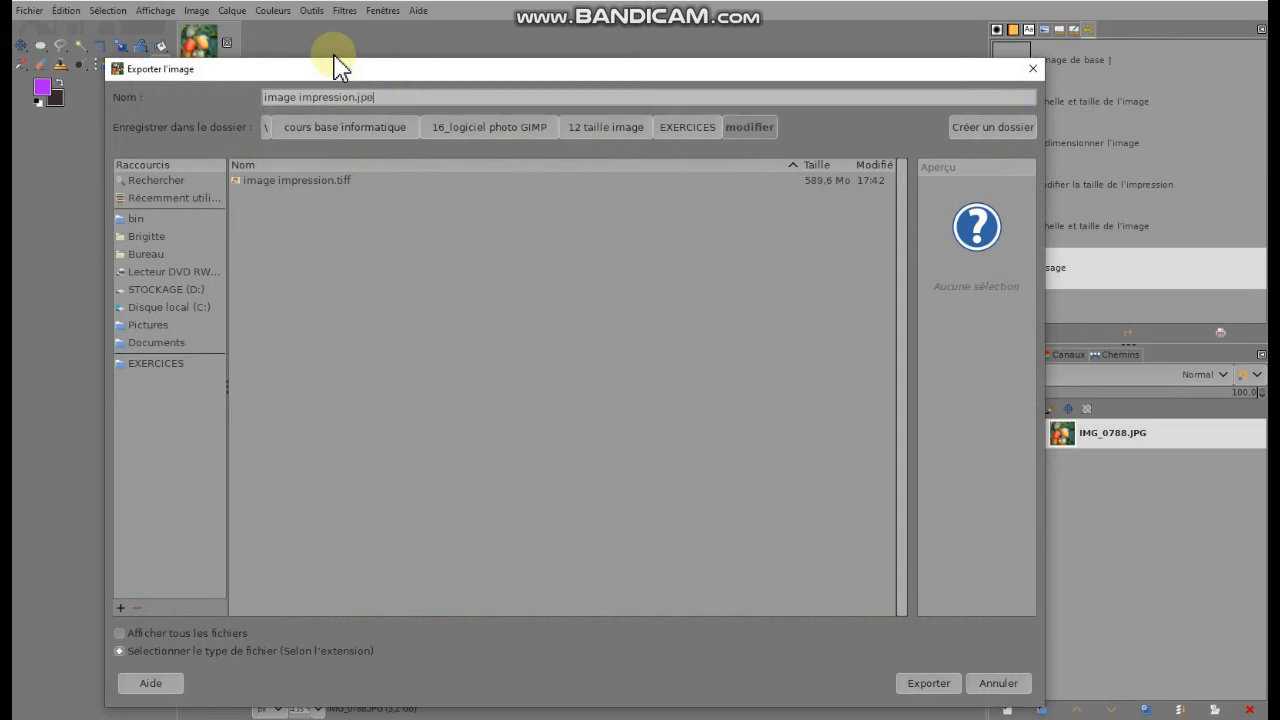
pyautogui.write('g')
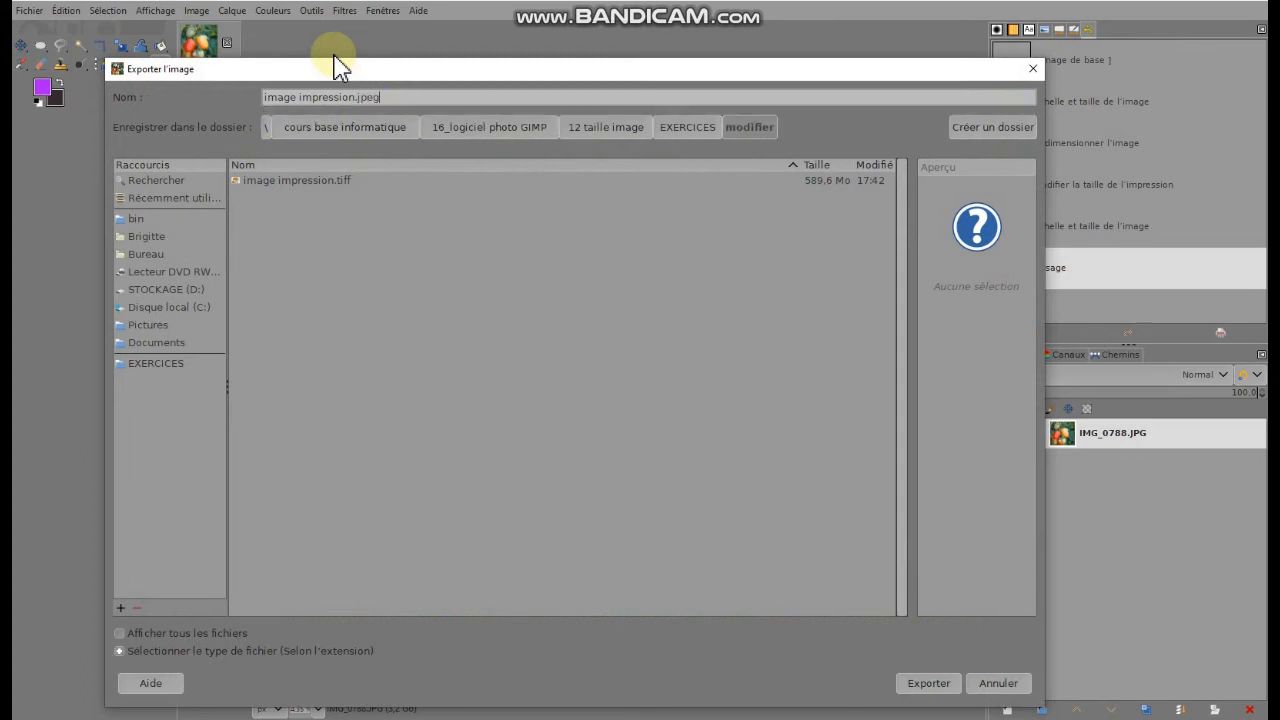
pyautogui.click(925, 683)
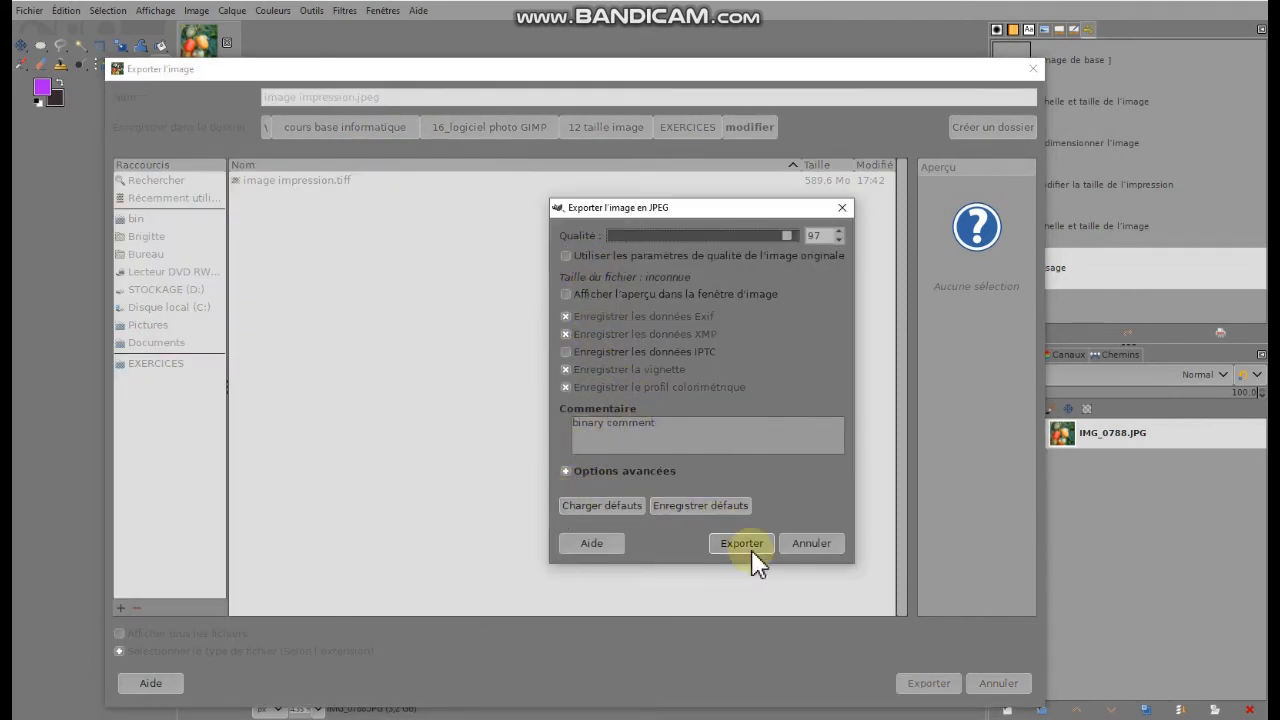
pyautogui.click(757, 548)
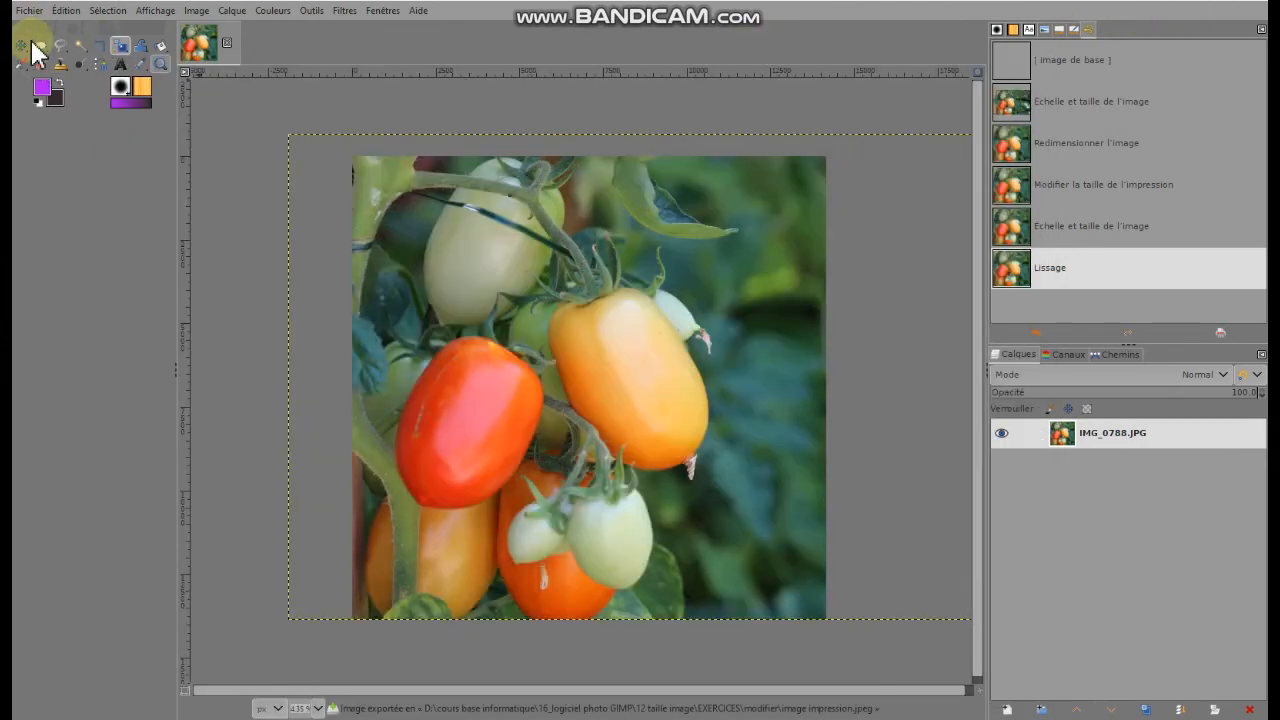
# Compare the file sizes of the original photo and the exported TIFF in the EXERCICES folder
pyautogui.click(30, 12)
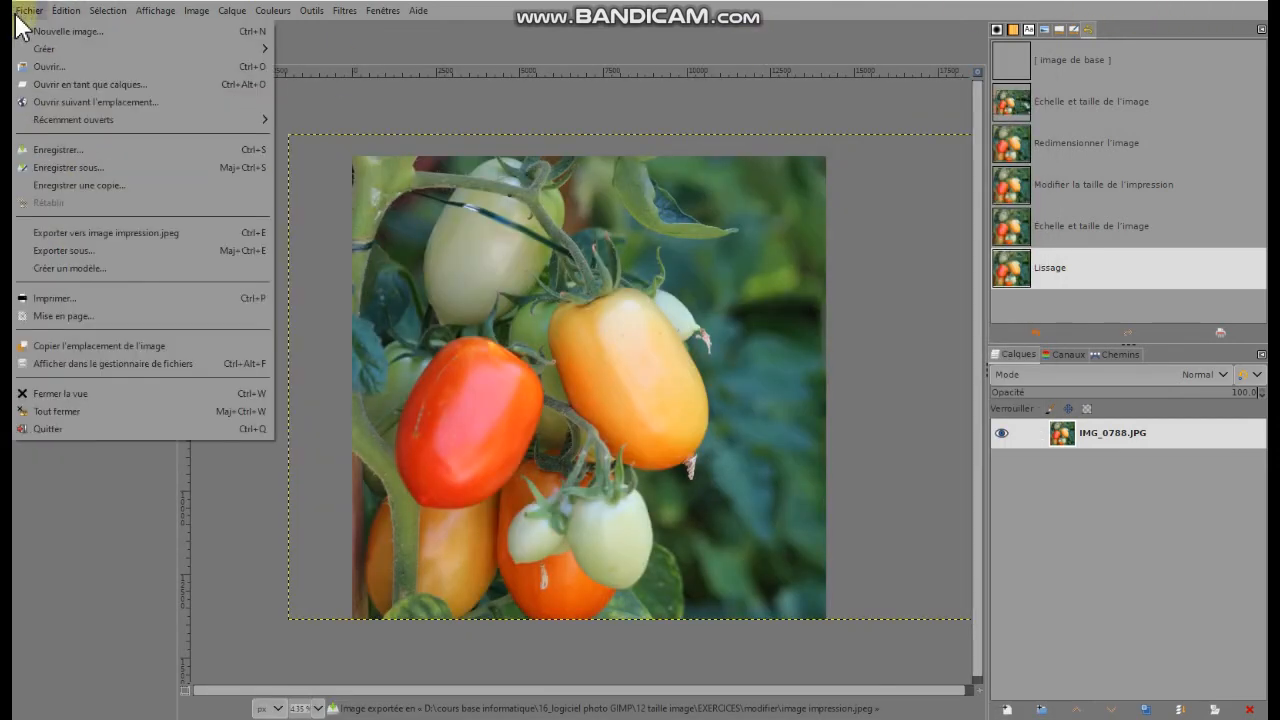
pyautogui.click(44, 65)
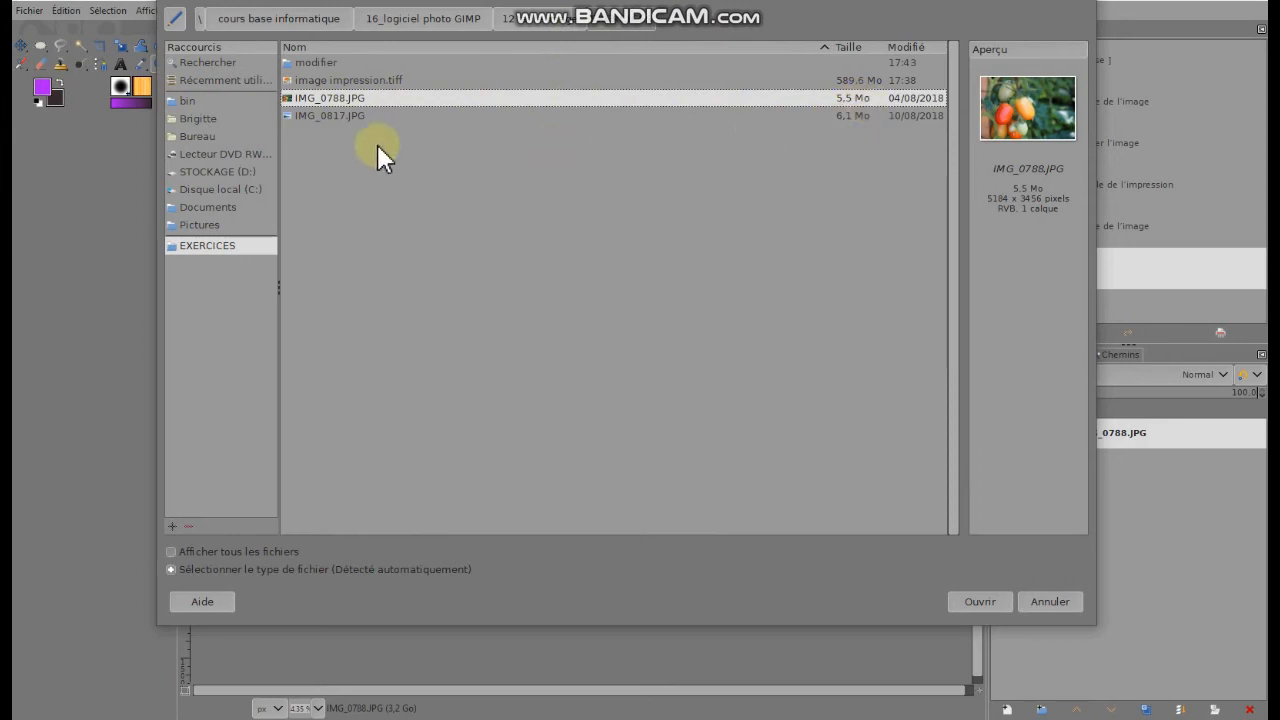
pyautogui.doubleClick(858, 99)
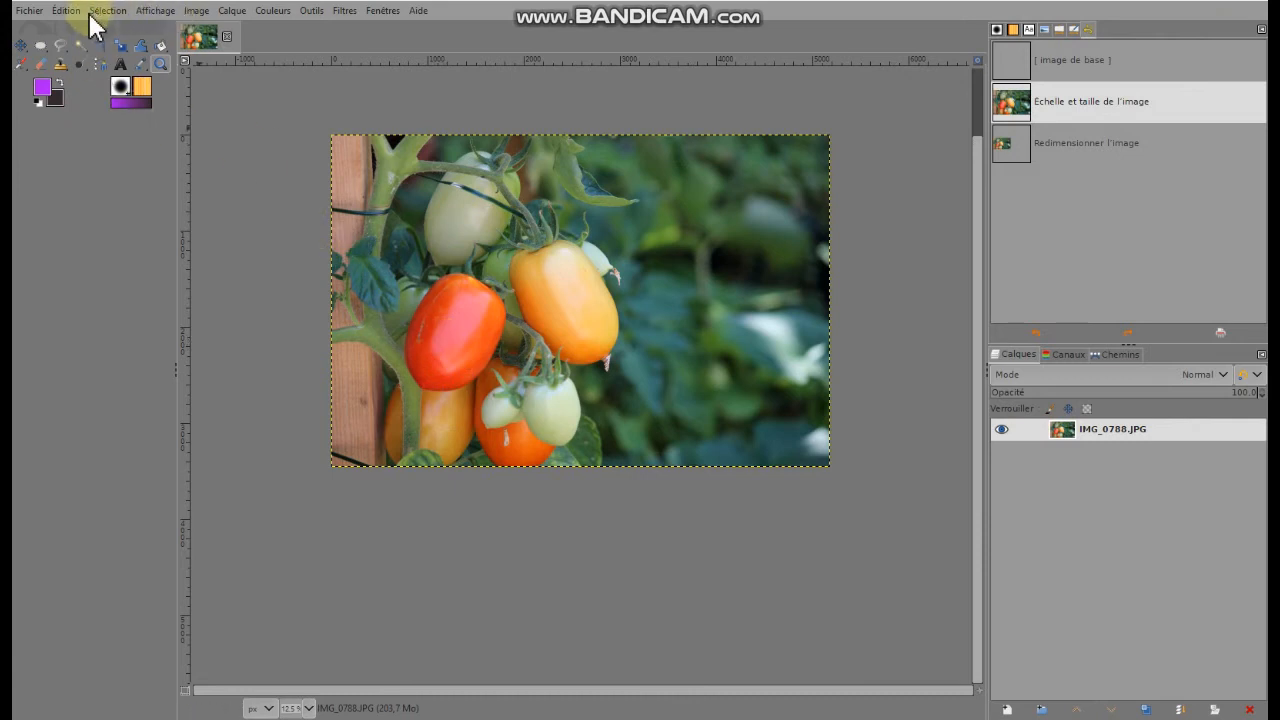
# Check the uncropped photo's dimensions in centimetres in the image scaling settings, and leave without scaling
pyautogui.click(197, 11)
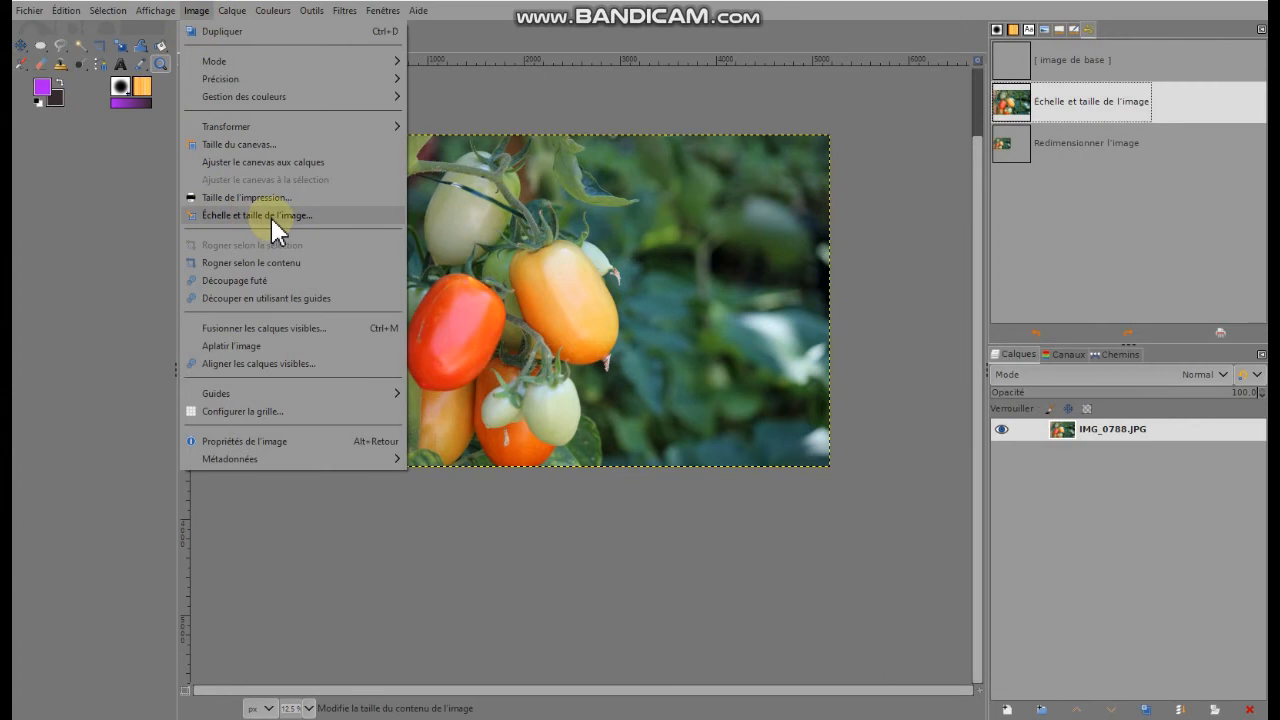
pyautogui.click(272, 217)
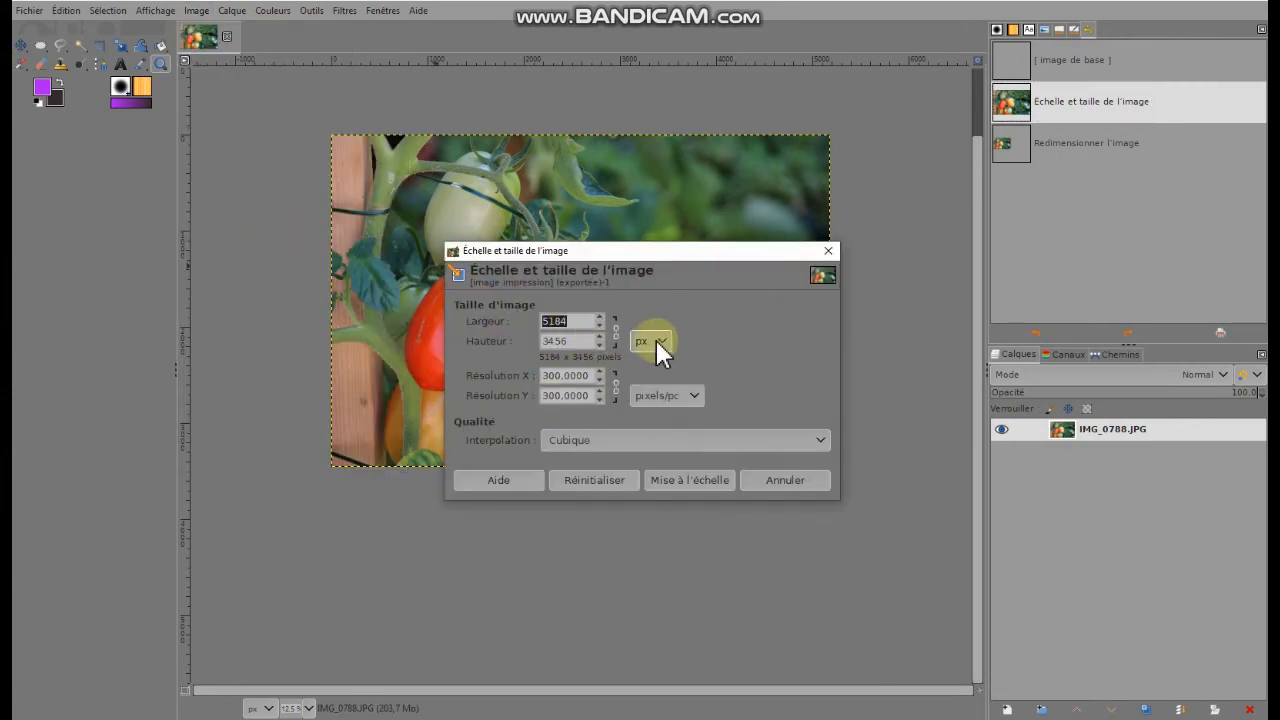
pyautogui.click(661, 339)
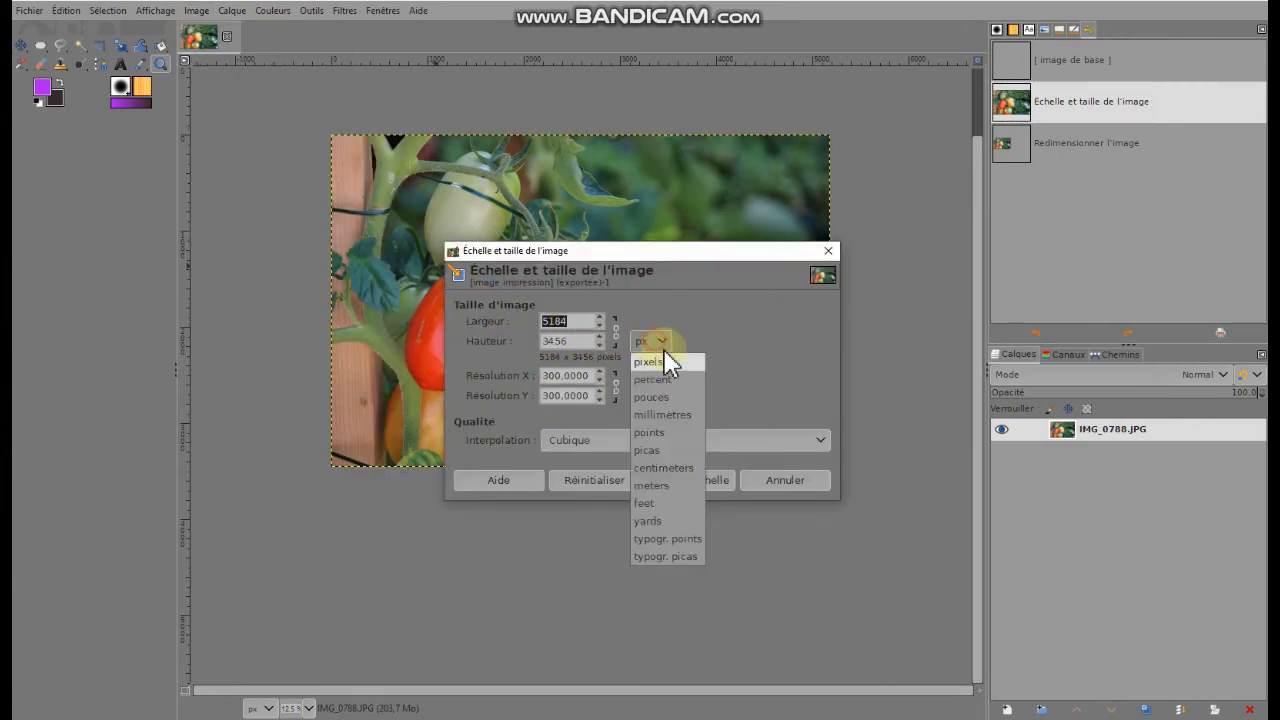
pyautogui.click(674, 470)
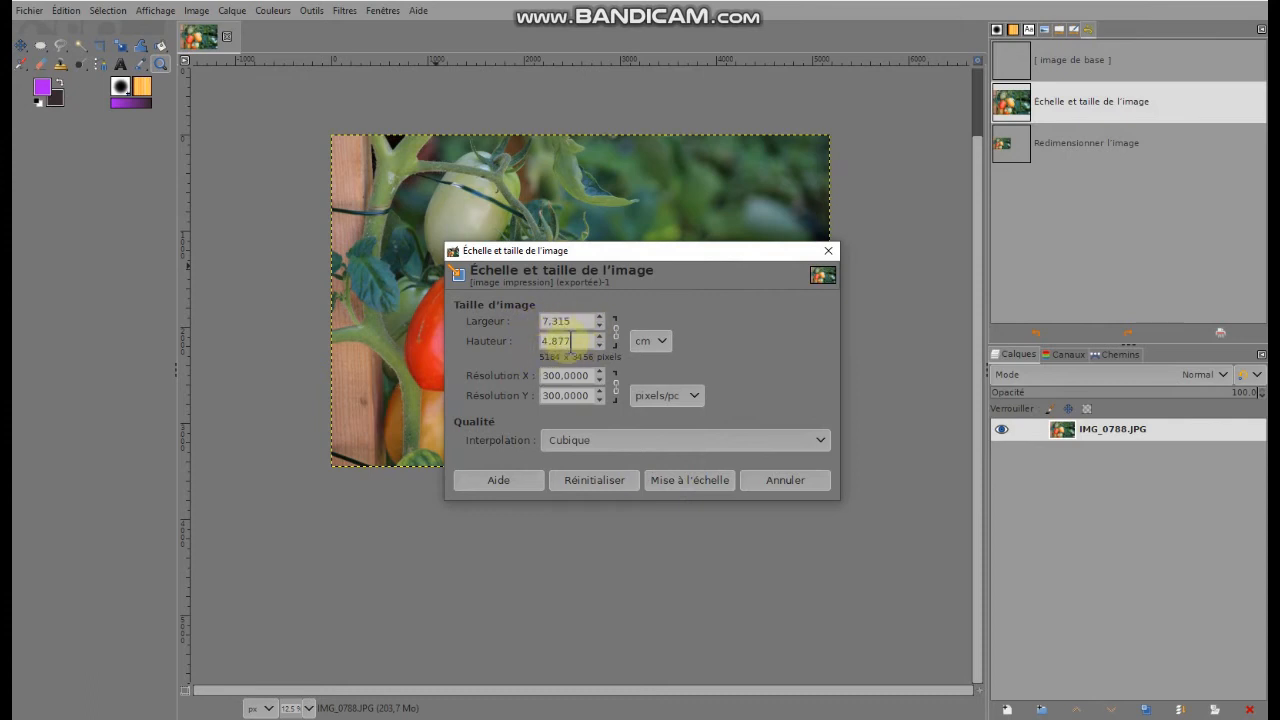
pyautogui.click(783, 480)
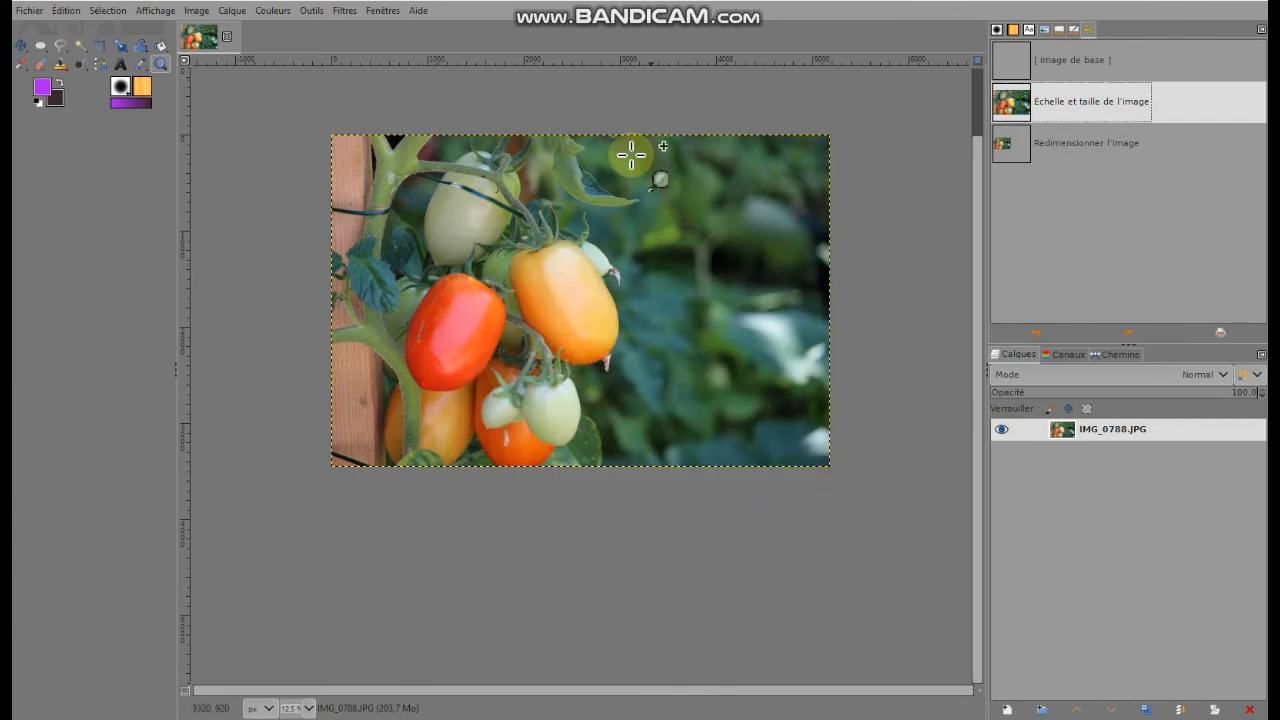
# Enter a canvas width of 14 cm in the canvas size settings, without changing the height
pyautogui.click(200, 12)
pyautogui.moveTo(200, 8)
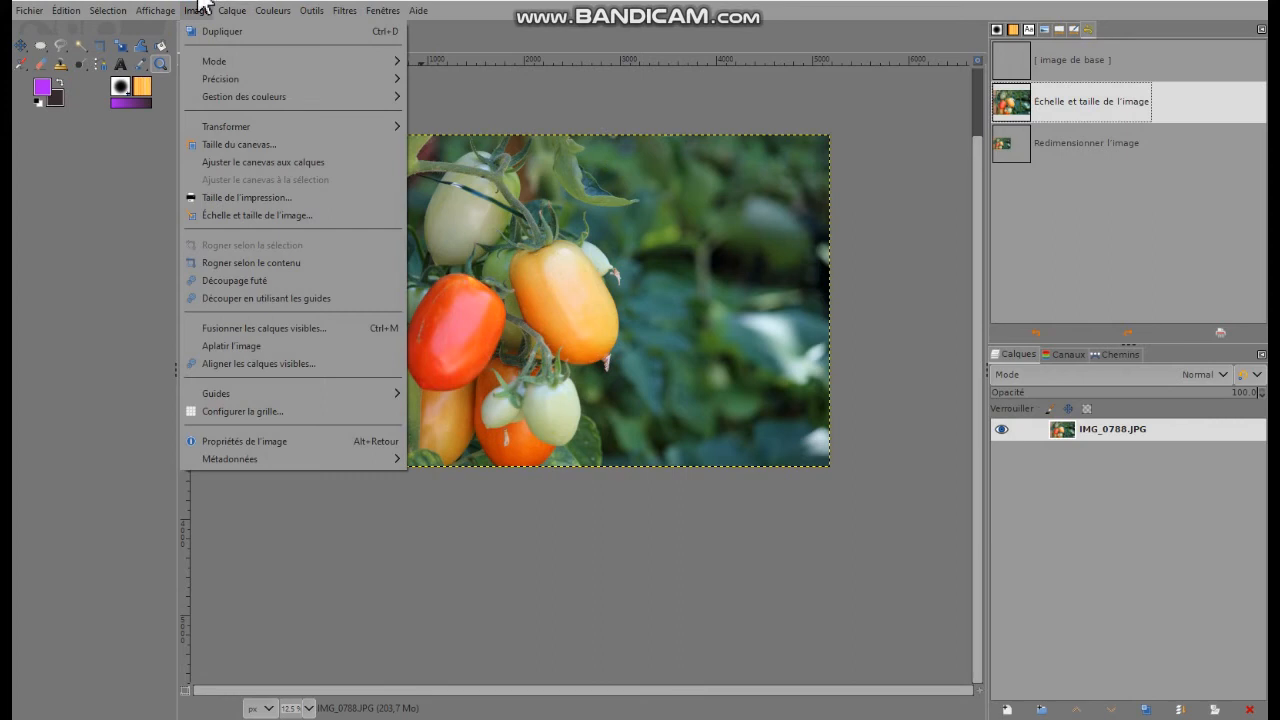
pyautogui.click(226, 145)
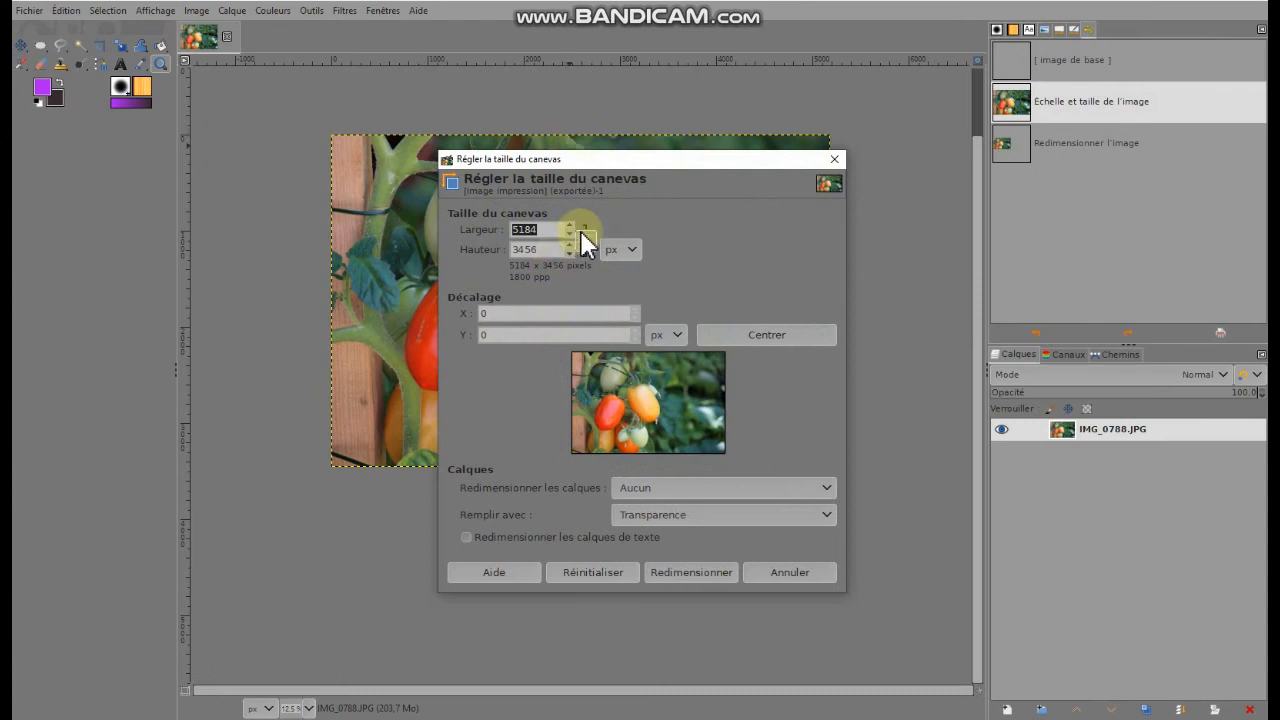
pyautogui.click(628, 246)
pyautogui.click(634, 378)
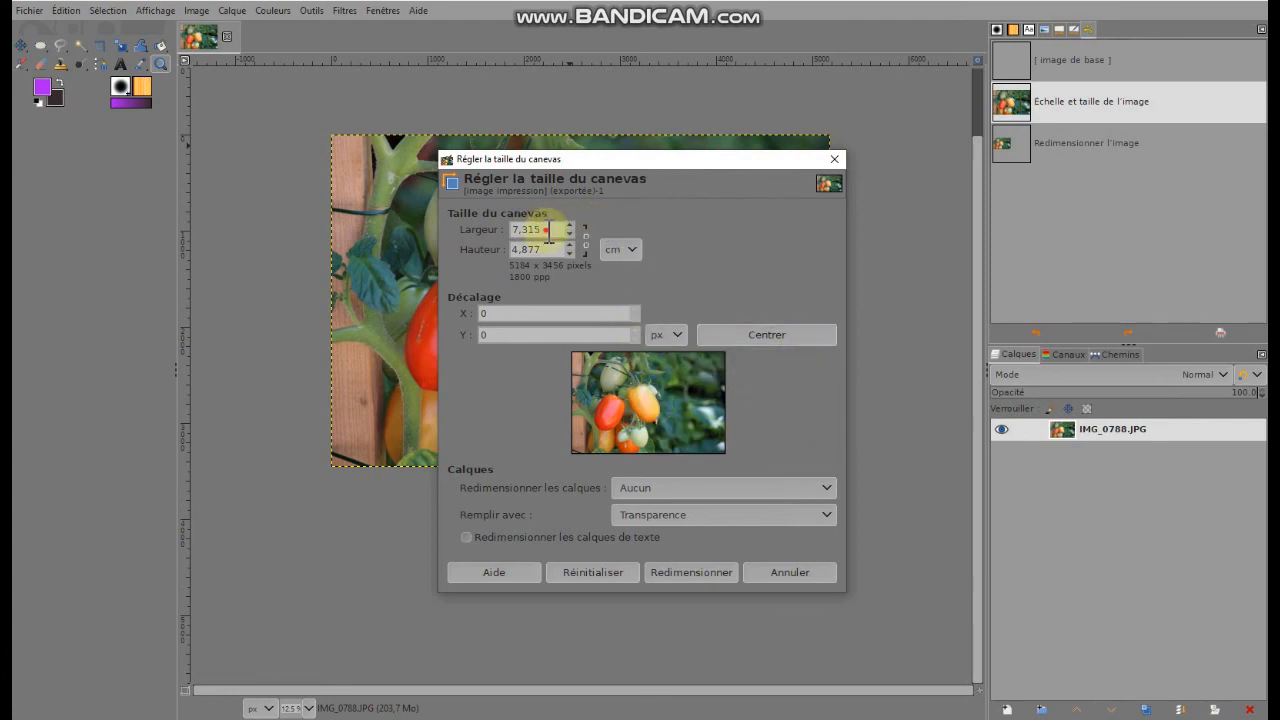
pyautogui.moveTo(548, 232); pyautogui.dragTo(457, 232)
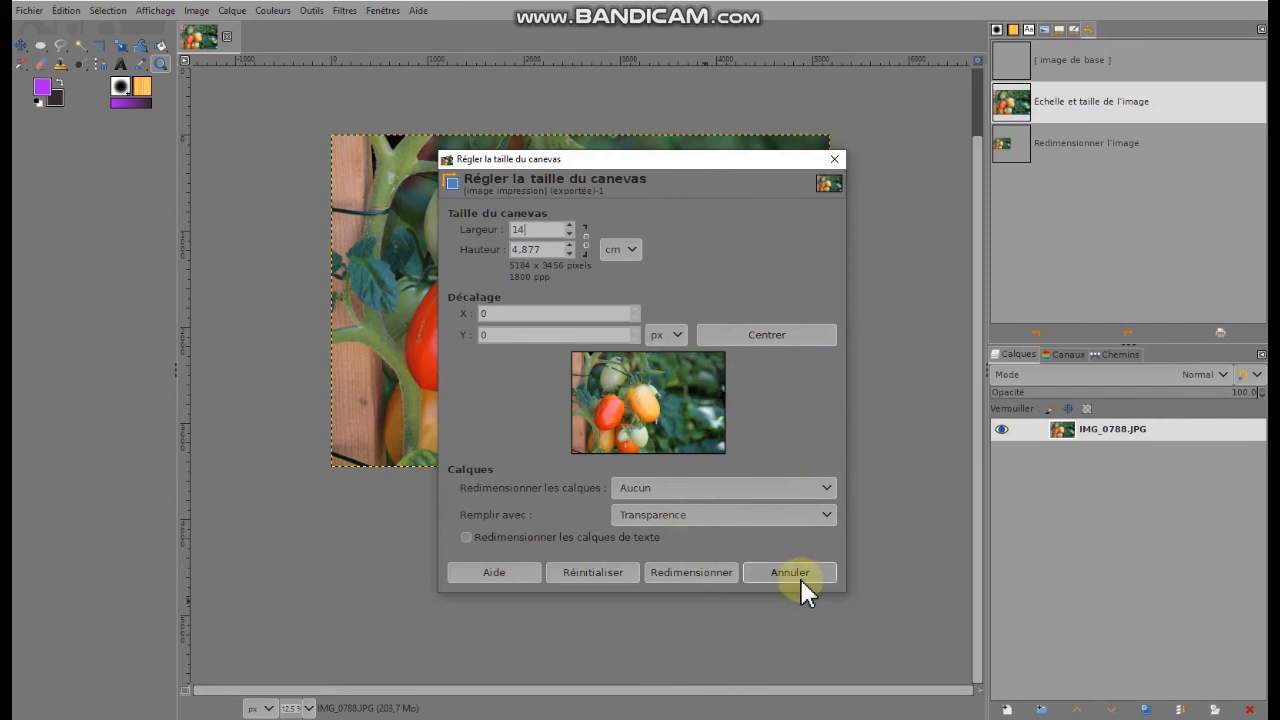
pyautogui.click(681, 573)
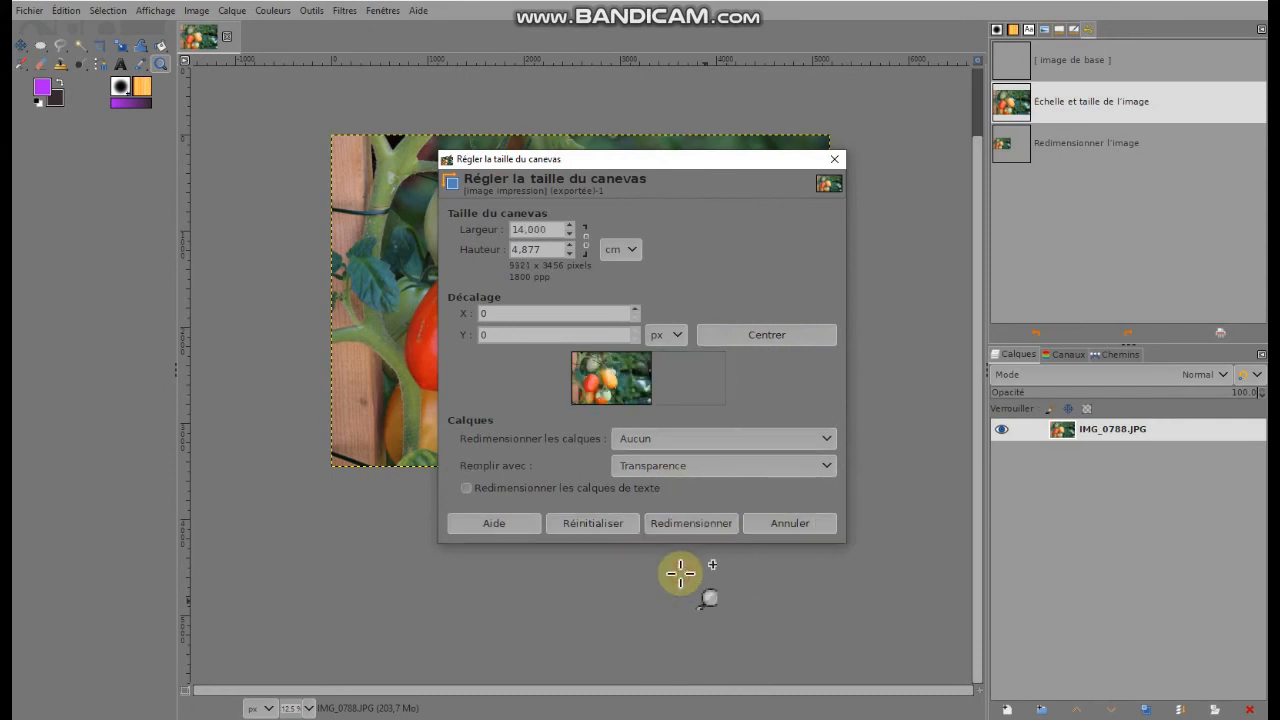
# Offset the photo to the right end of the wider canvas, at X 4737 px, and resize the canvas
pyautogui.moveTo(615, 378)
pyautogui.mouseDown()
pyautogui.moveTo(692, 375)
pyautogui.moveTo(595, 378)
pyautogui.mouseUp()
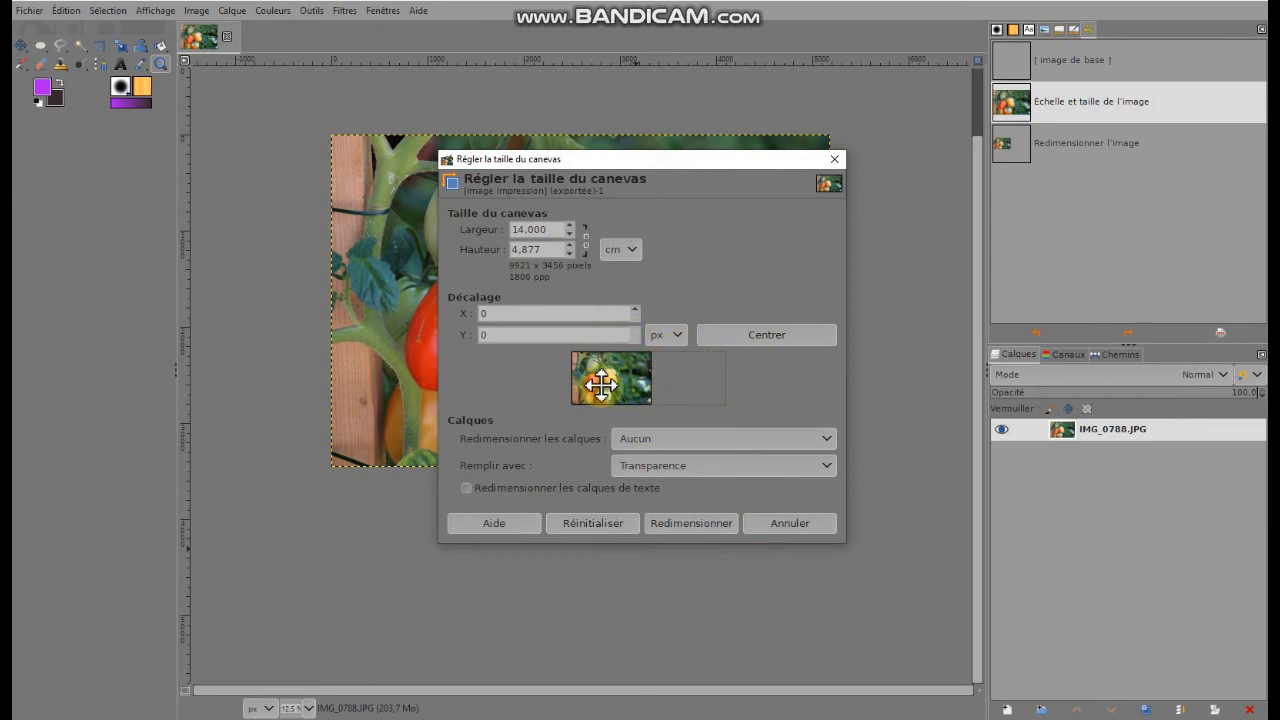
pyautogui.moveTo(610, 384); pyautogui.dragTo(678, 383)
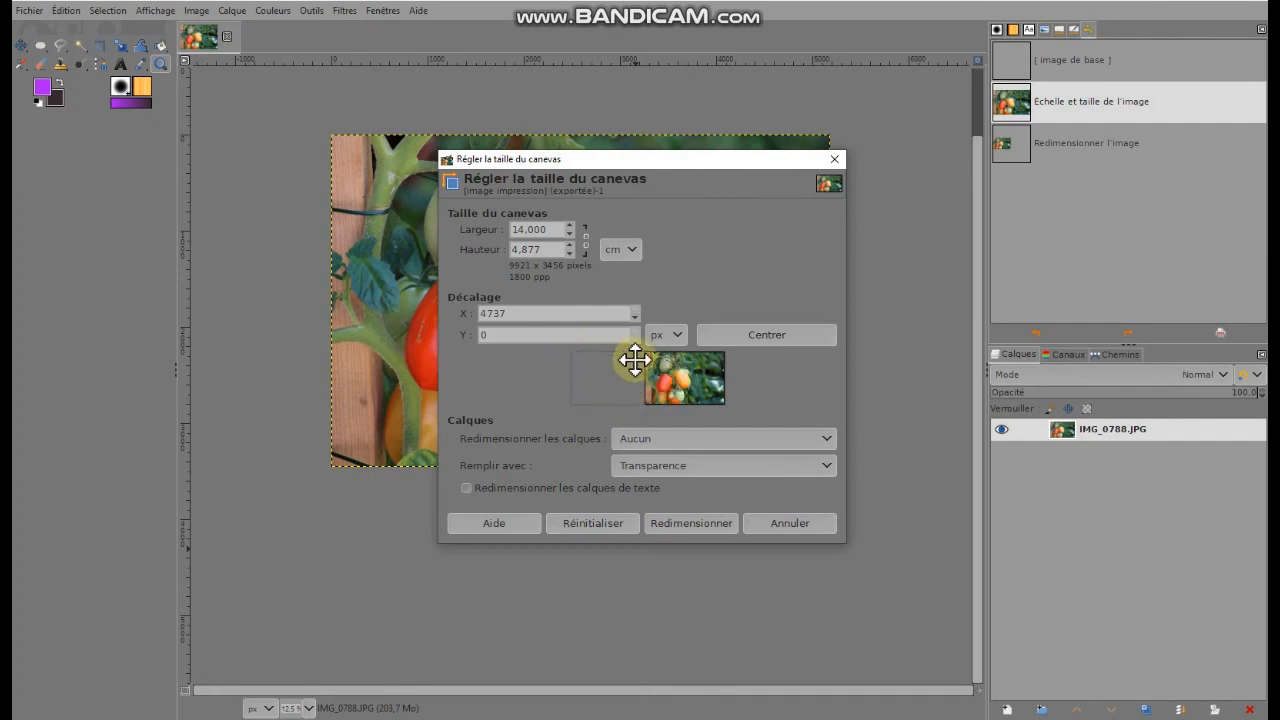
pyautogui.click(692, 523)
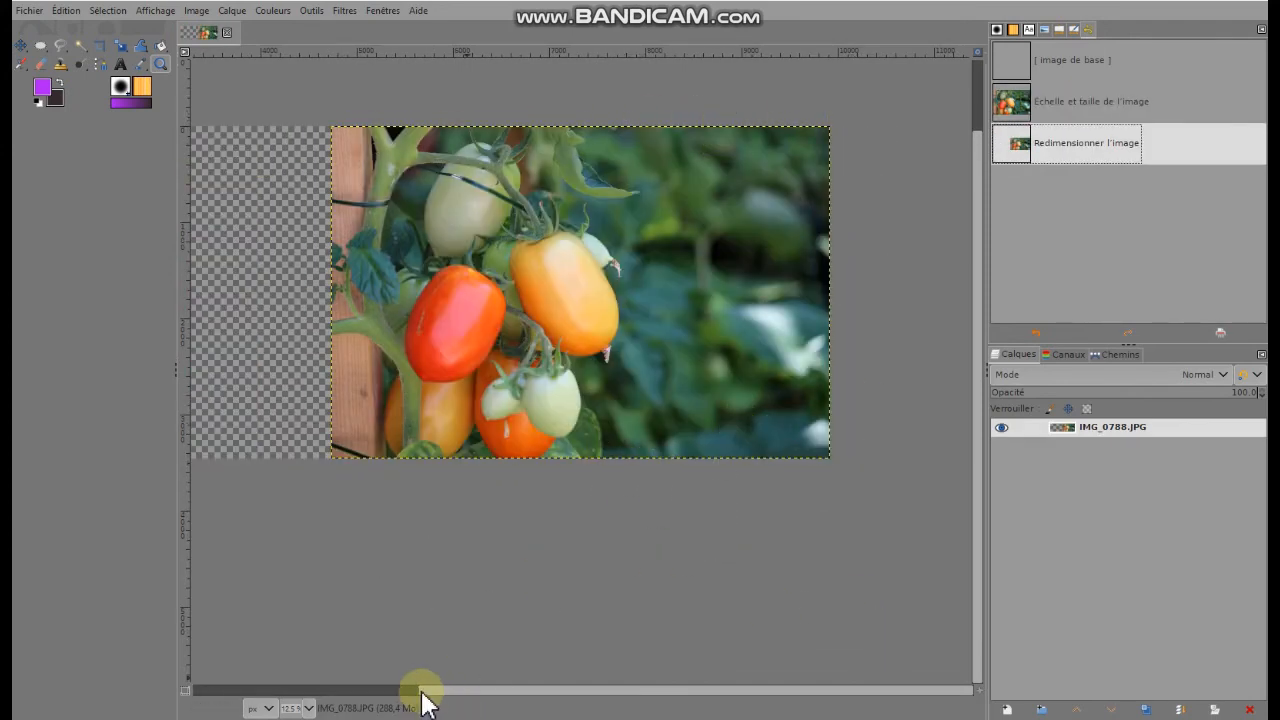
# Draw a text box covering most of the transparent area to the left of the photo
pyautogui.moveTo(446, 690); pyautogui.dragTo(149, 700)
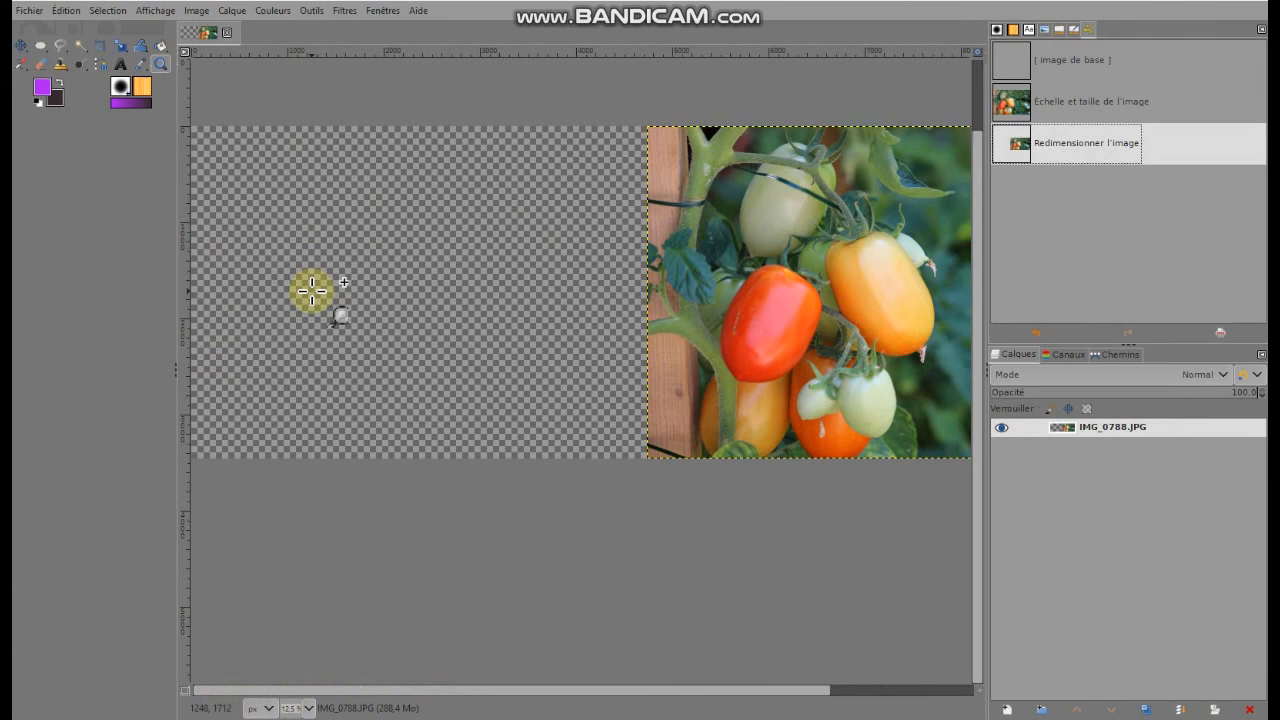
pyautogui.click(120, 64)
pyautogui.moveTo(229, 157); pyautogui.dragTo(582, 399)
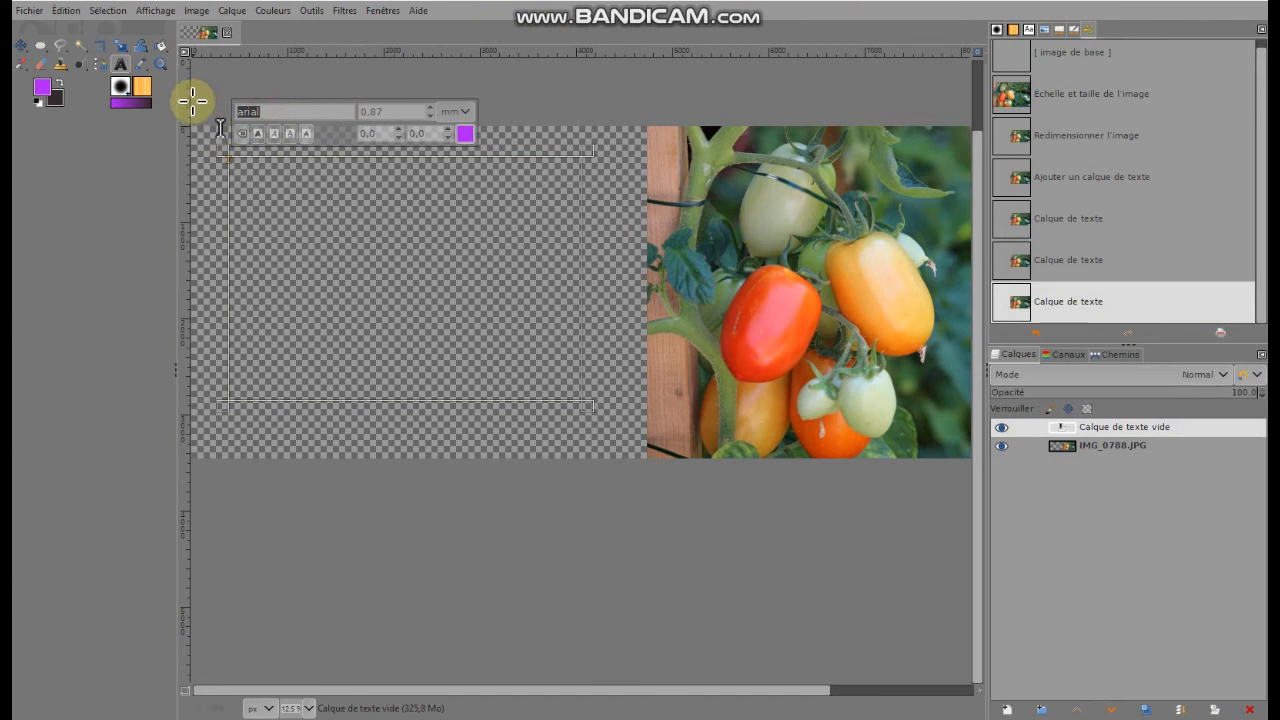
# Try to set the text box's font to Times New Roman Italic
pyautogui.write('times')
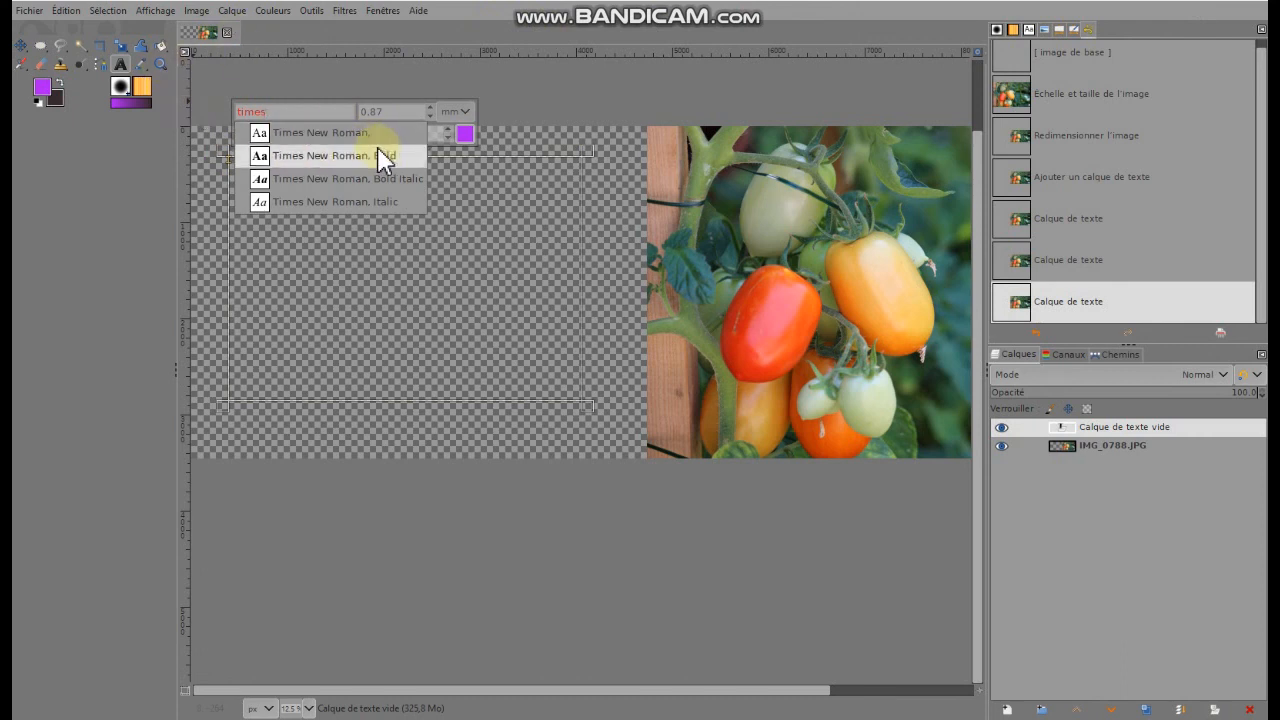
pyautogui.click(345, 202)
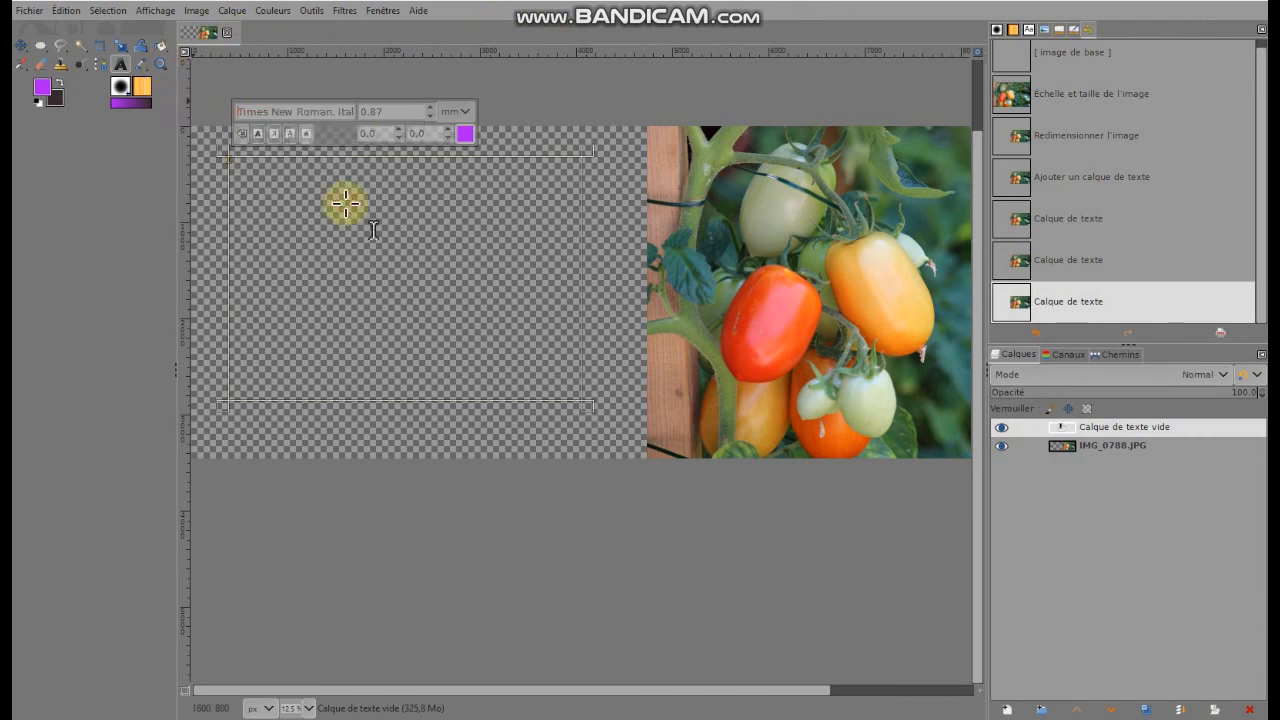
pyautogui.click(265, 173)
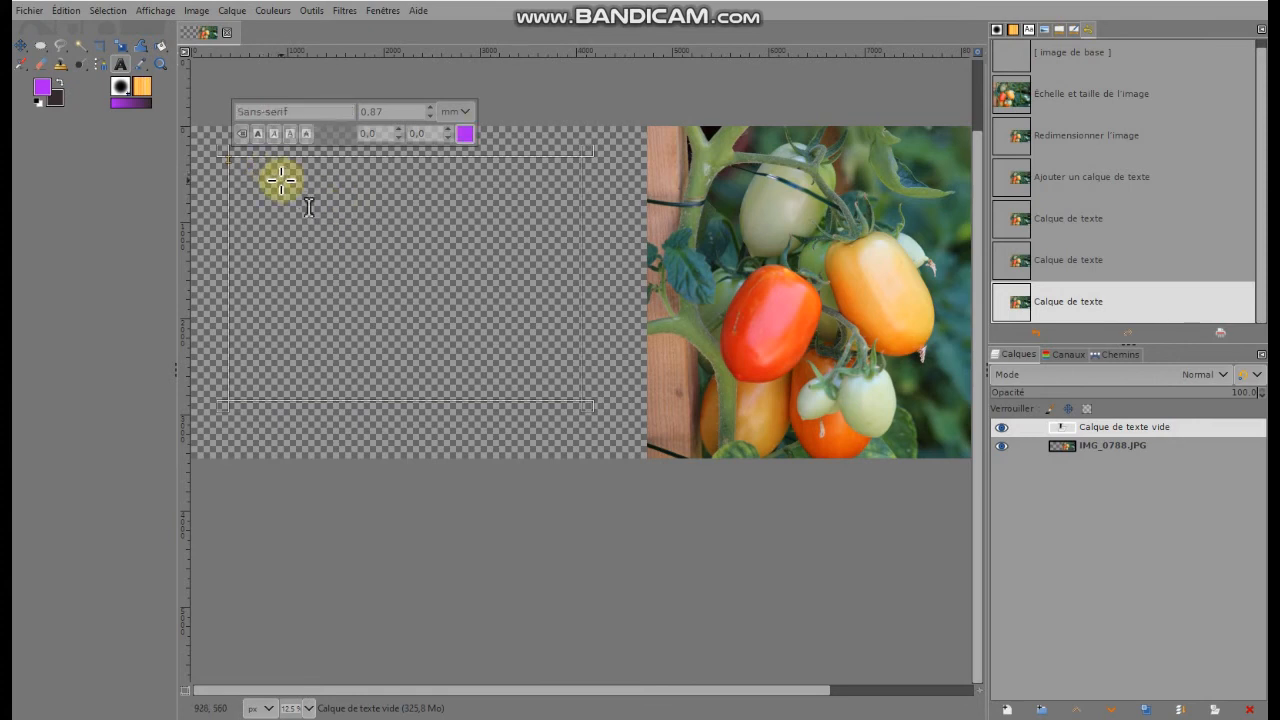
# Paste "Invitation / visite du potager de Tatie / à partir de 14h le 21 juillet 2021" into the text box and set its size to 3 mm
pyautogui.hotkey('ctrl', 'v')
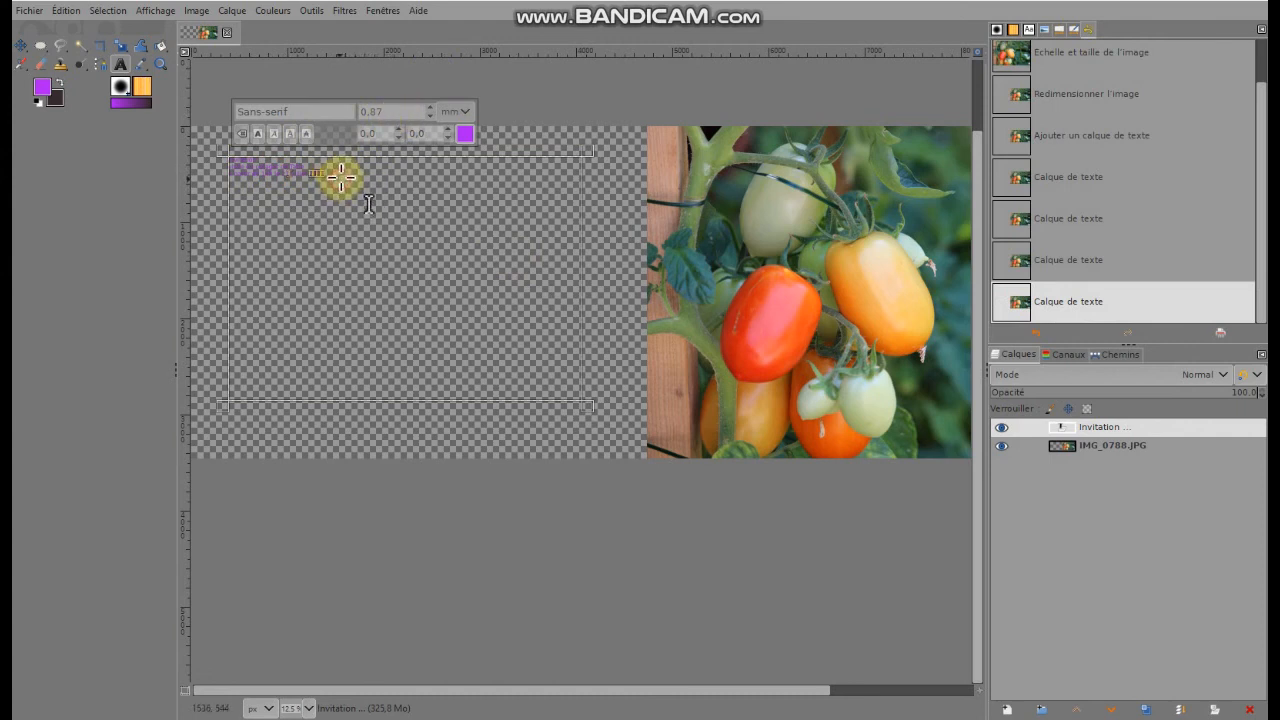
pyautogui.moveTo(337, 176); pyautogui.dragTo(220, 168)
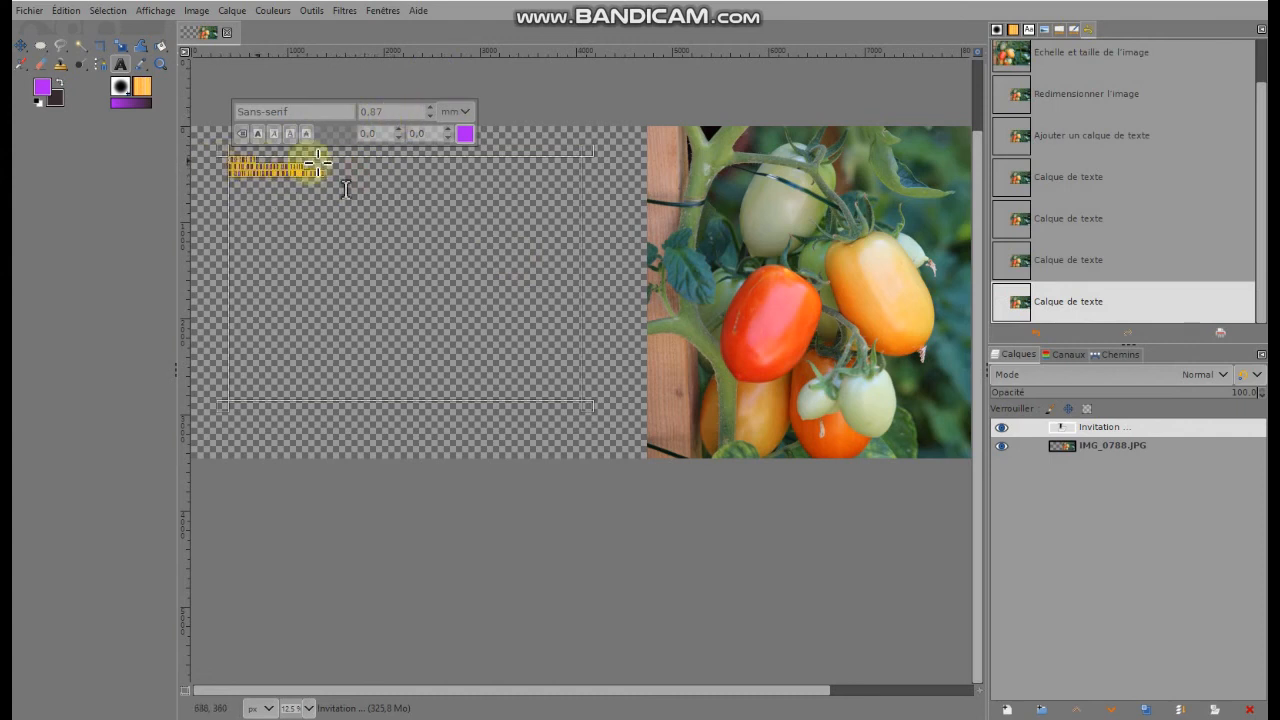
pyautogui.click(421, 115)
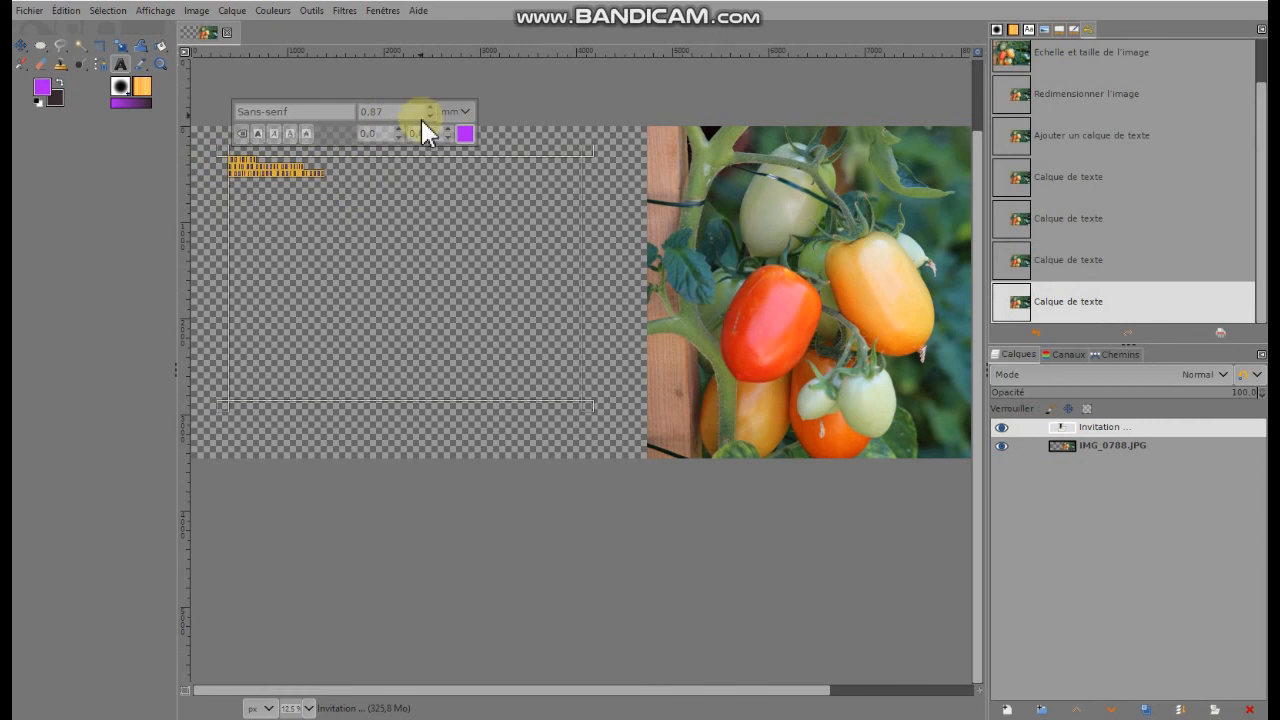
pyautogui.moveTo(400, 114); pyautogui.dragTo(279, 112)
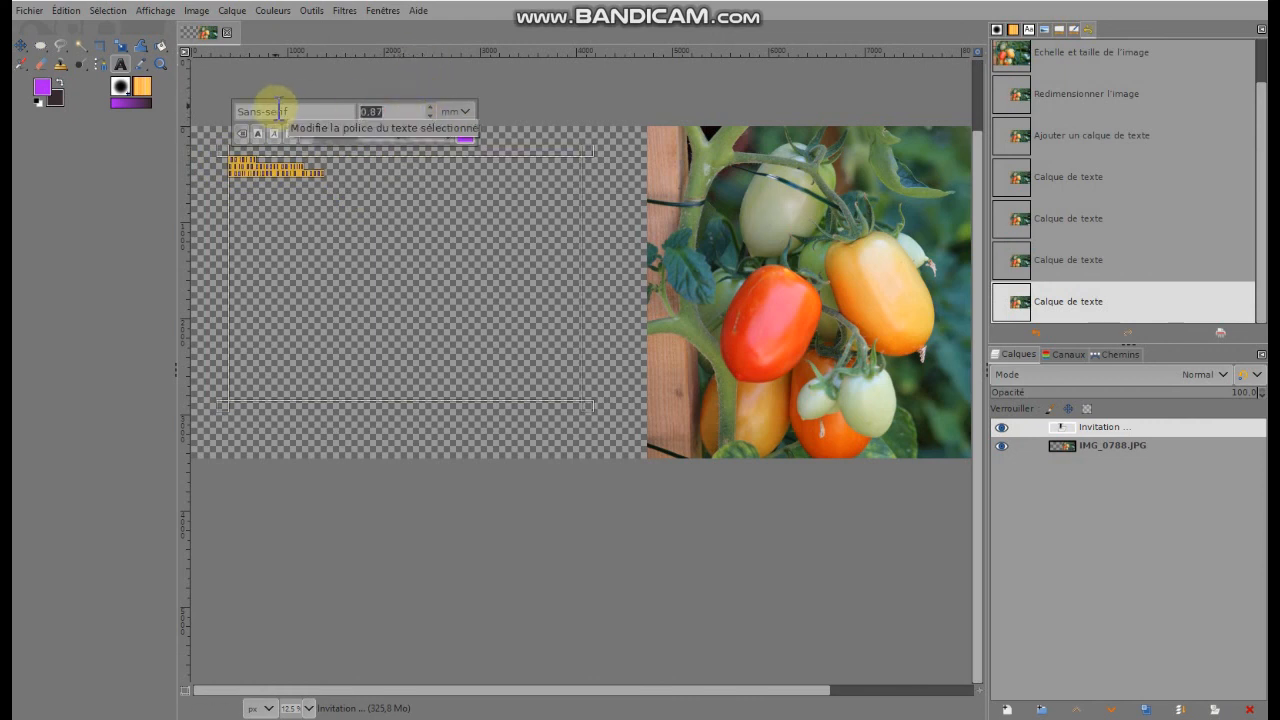
pyautogui.write('3')
pyautogui.press('Return')
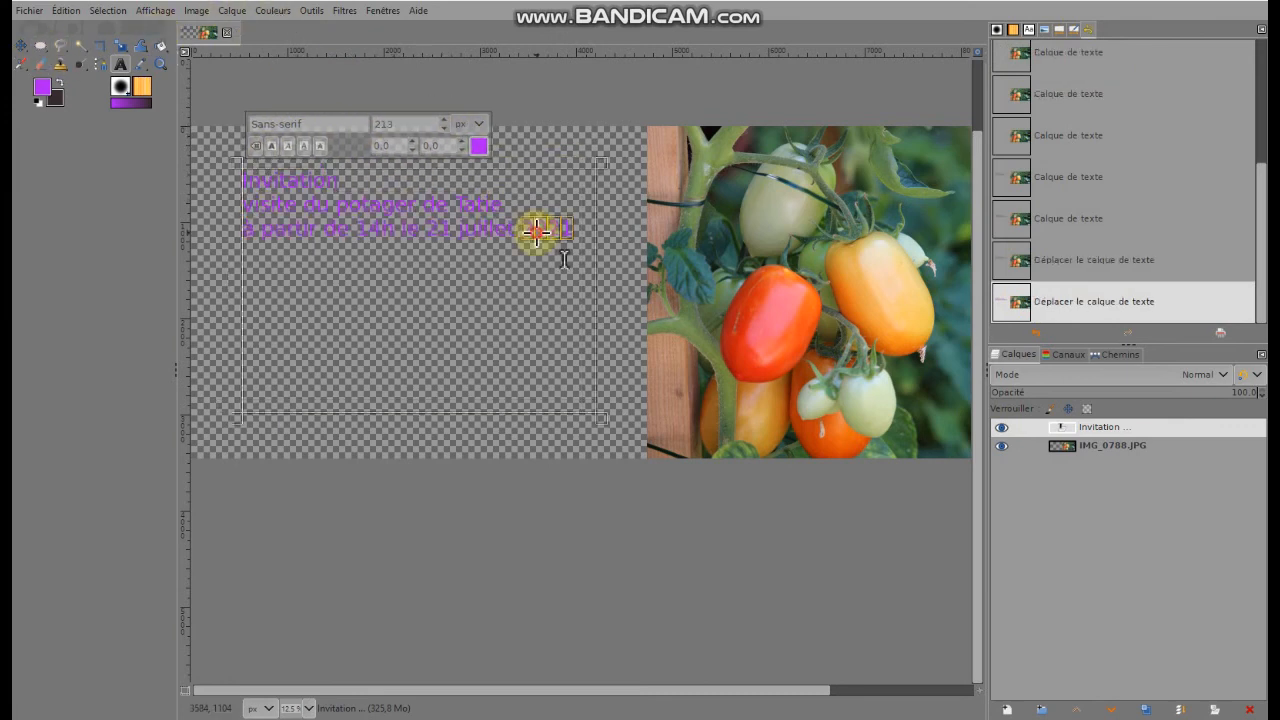
# Change the colour of all the invitation text to the green 14b82c
pyautogui.doubleClick(545, 233)
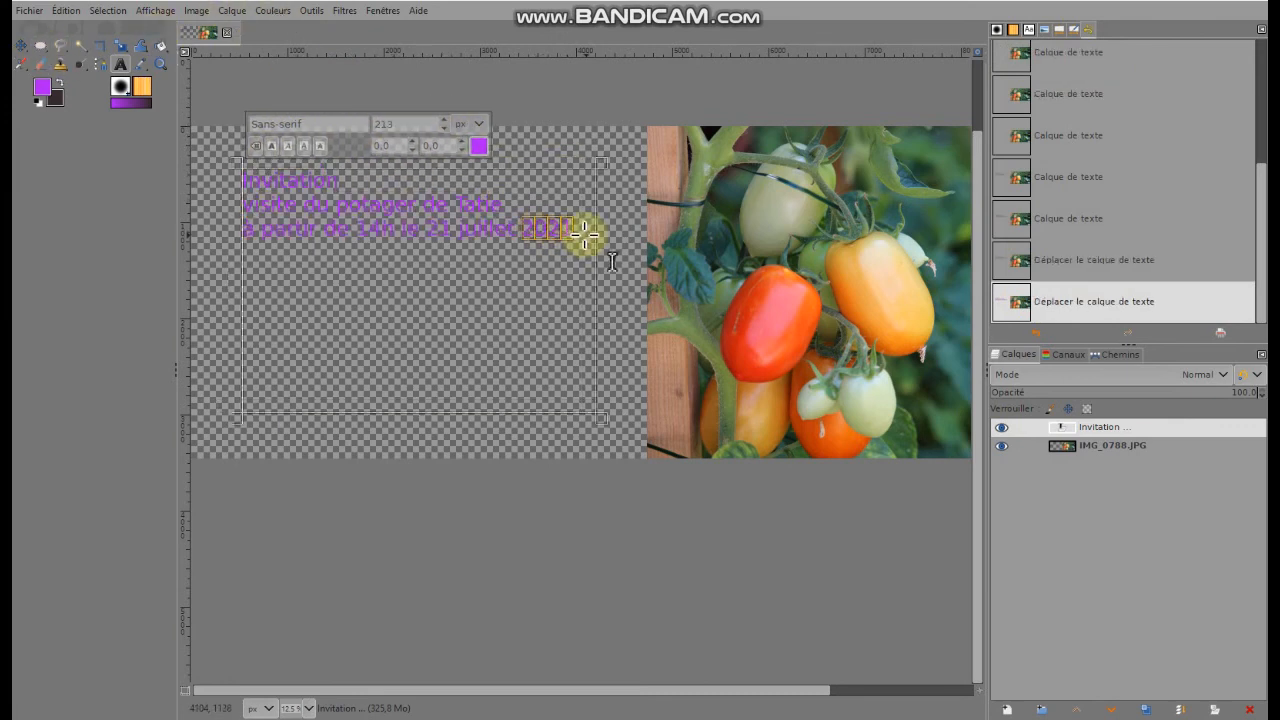
pyautogui.moveTo(586, 229); pyautogui.dragTo(271, 171)
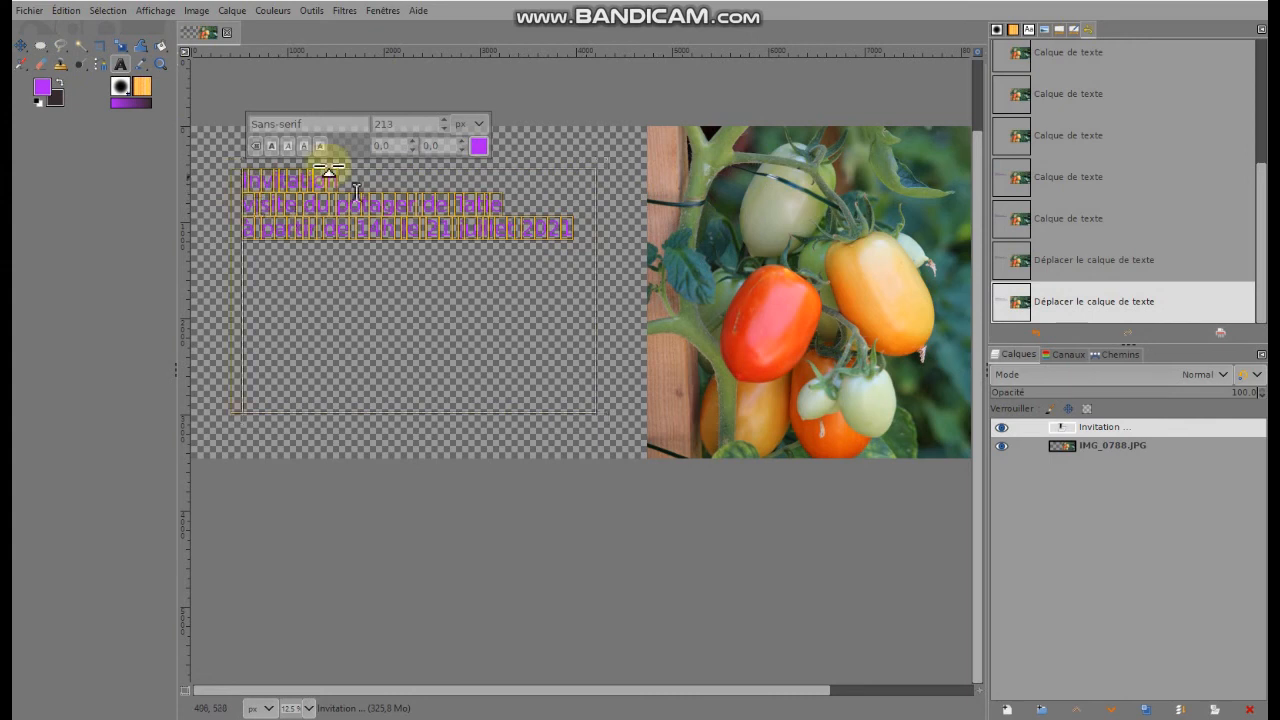
pyautogui.click(479, 145)
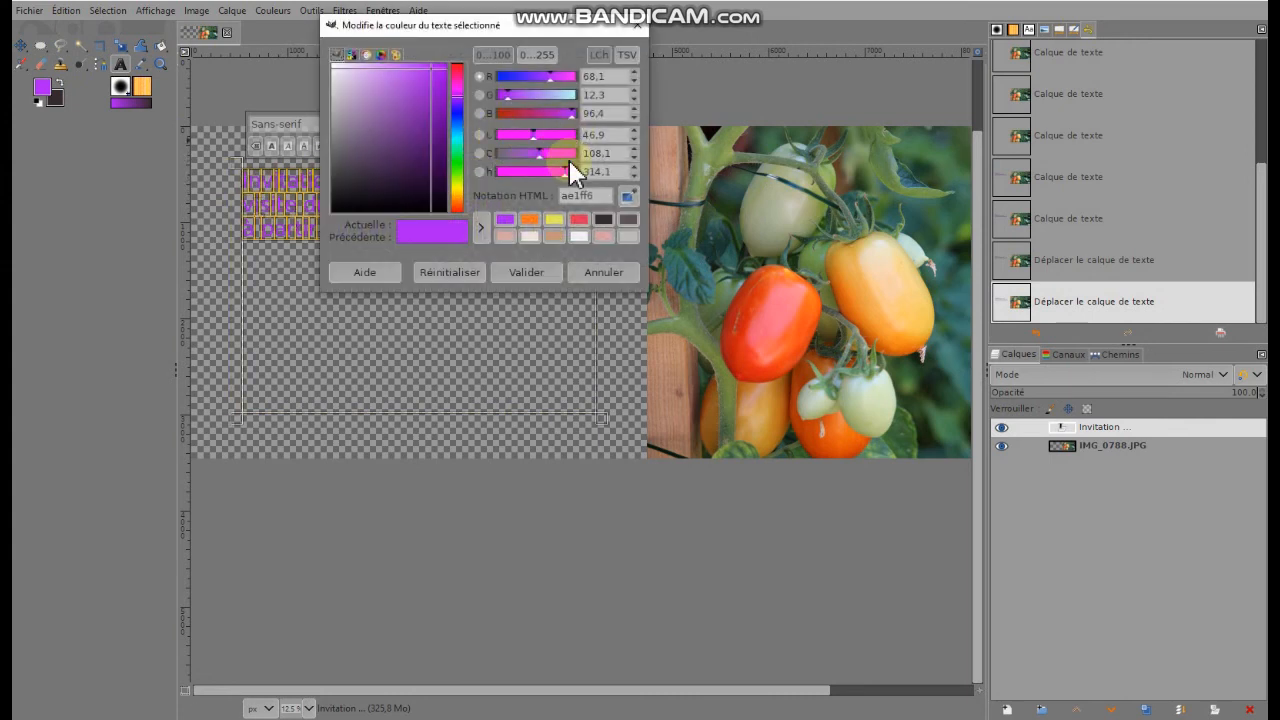
pyautogui.click(459, 158)
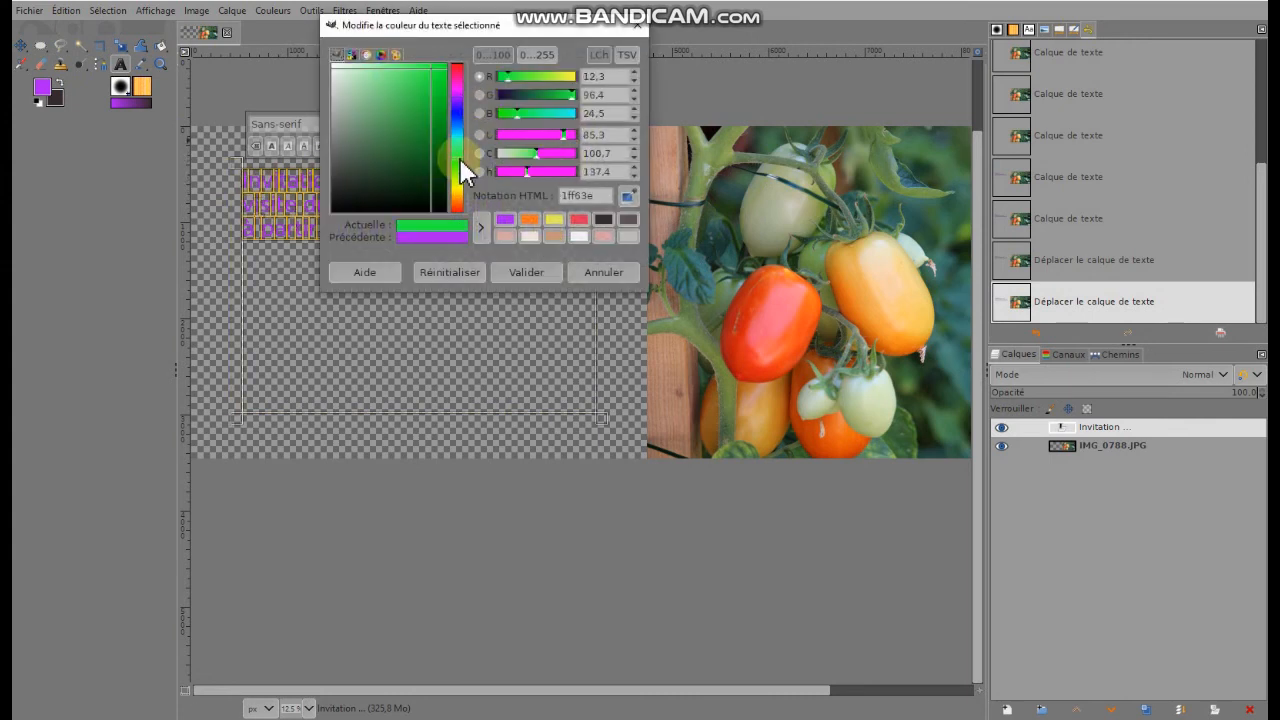
pyautogui.moveTo(432, 69); pyautogui.dragTo(436, 108)
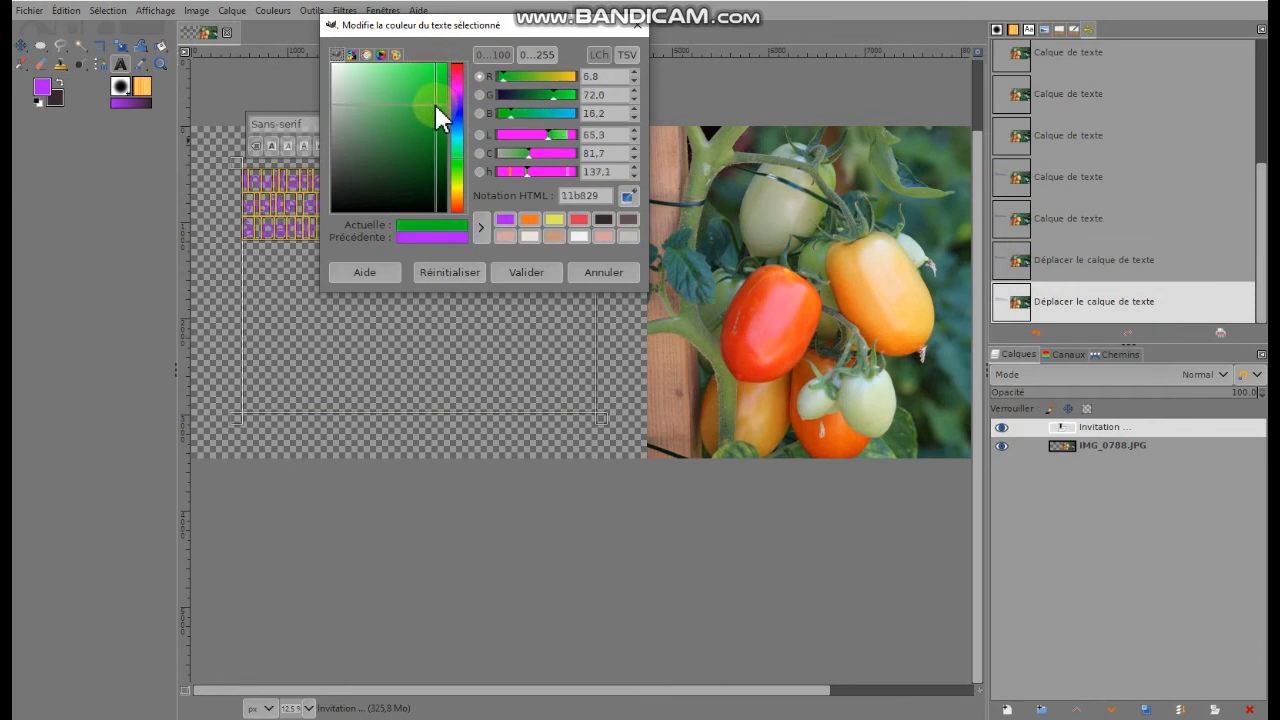
pyautogui.click(530, 271)
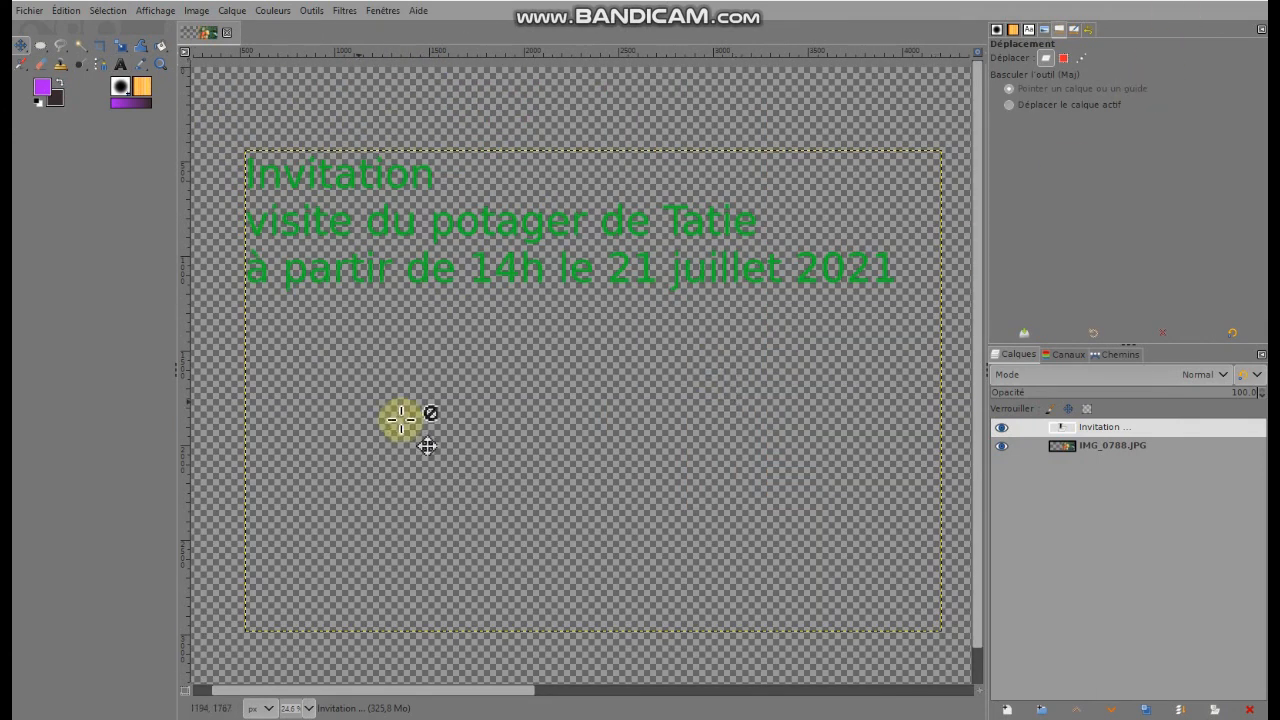
# Centre all lines of the invitation text within the text box
pyautogui.click(121, 66)
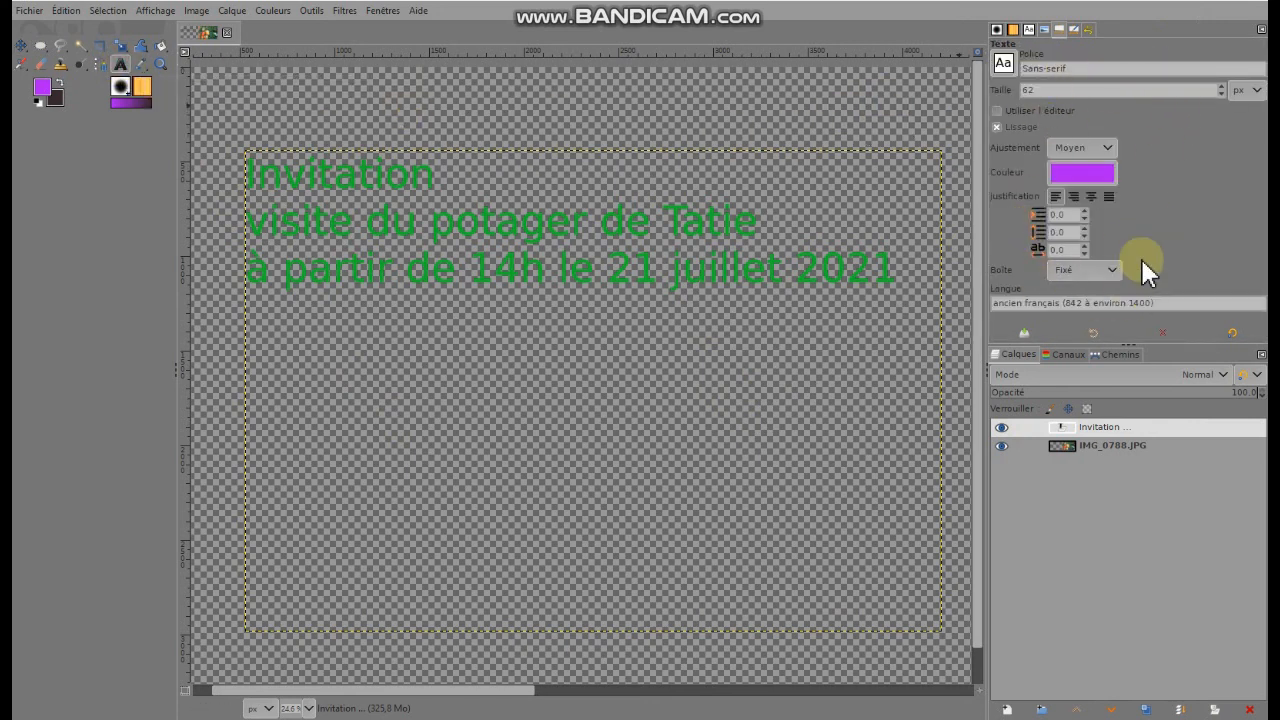
pyautogui.click(560, 268)
pyautogui.moveTo(904, 265); pyautogui.dragTo(243, 168)
pyautogui.click(1077, 195)
pyautogui.click(1091, 195)
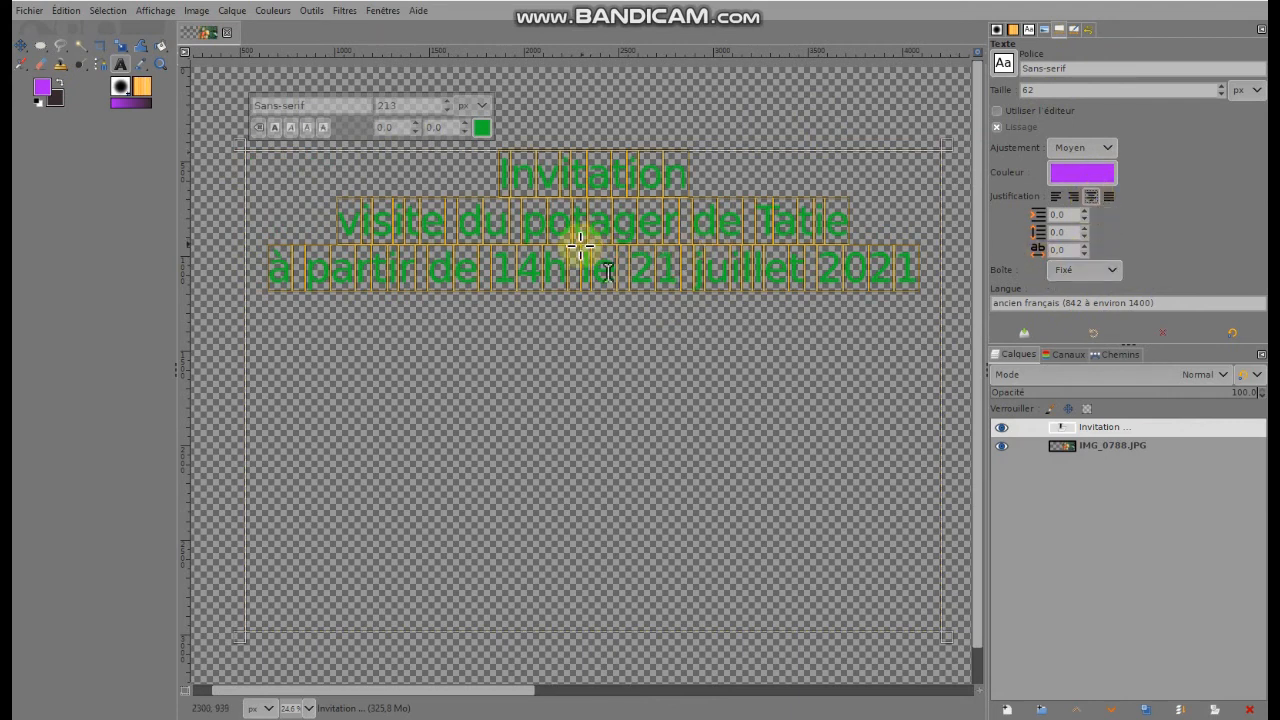
# Set the invitation text's line spacing to 20 and move the text layer lower on the transparent area
pyautogui.click(1063, 232)
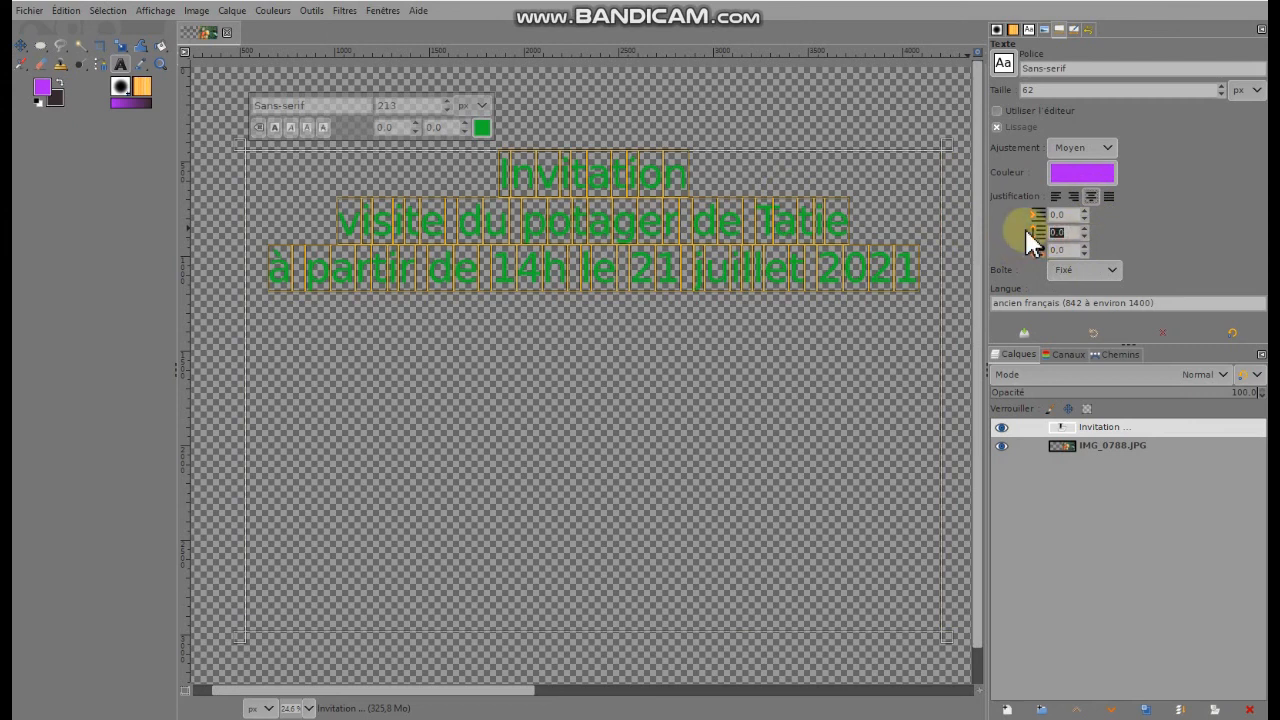
pyautogui.write('20')
pyautogui.press('Return')
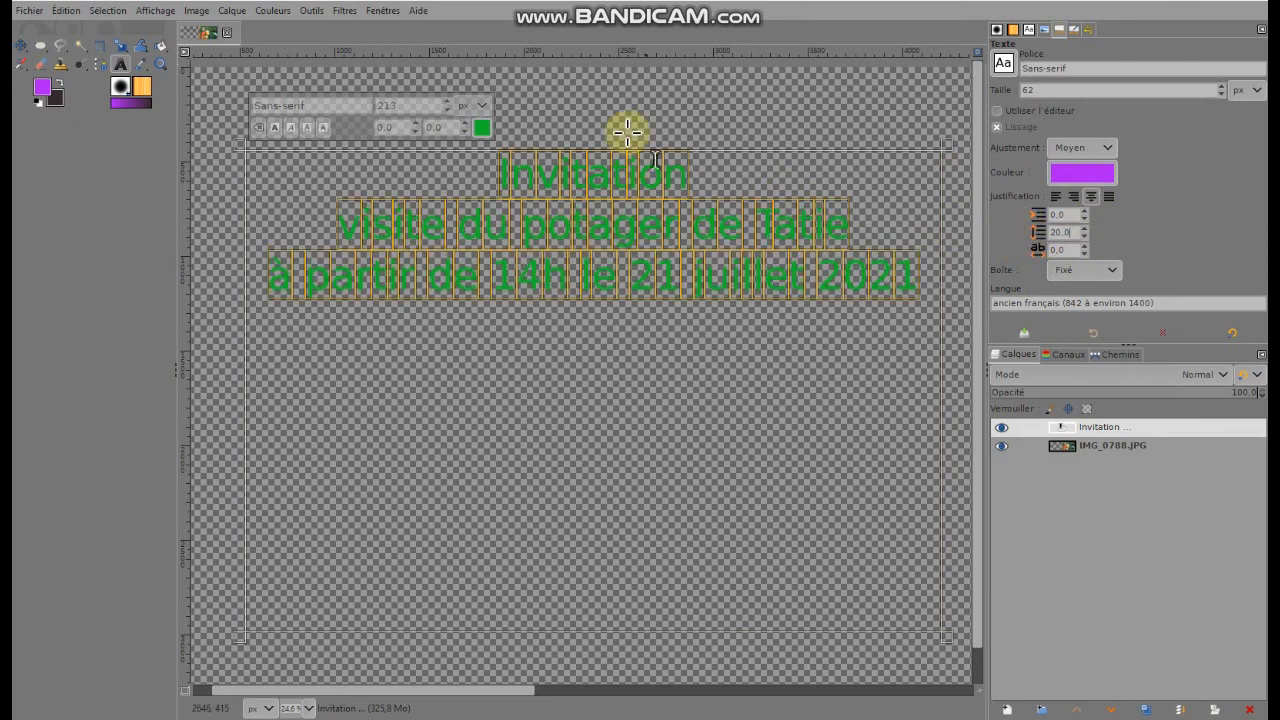
pyautogui.click(21, 46)
pyautogui.moveTo(523, 177); pyautogui.dragTo(288, 360)
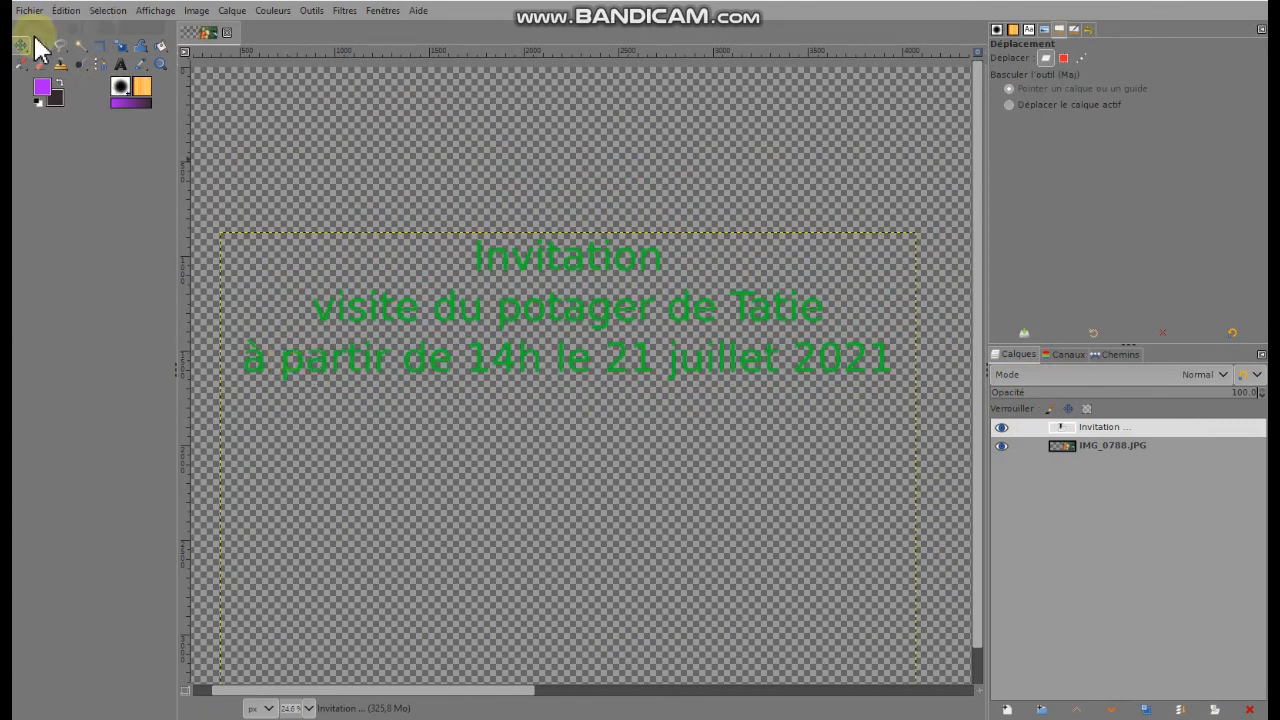
# Insert a blank line after "Invitation" in the text
pyautogui.click(121, 64)
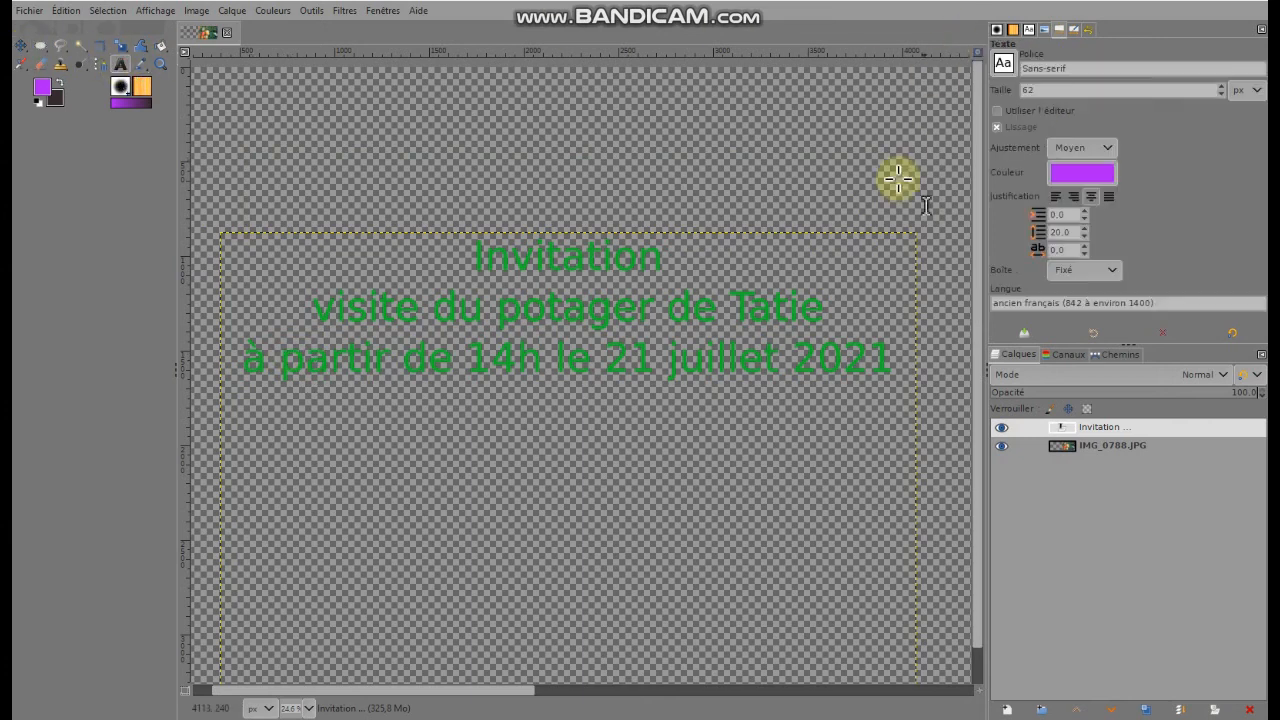
pyautogui.click(684, 259)
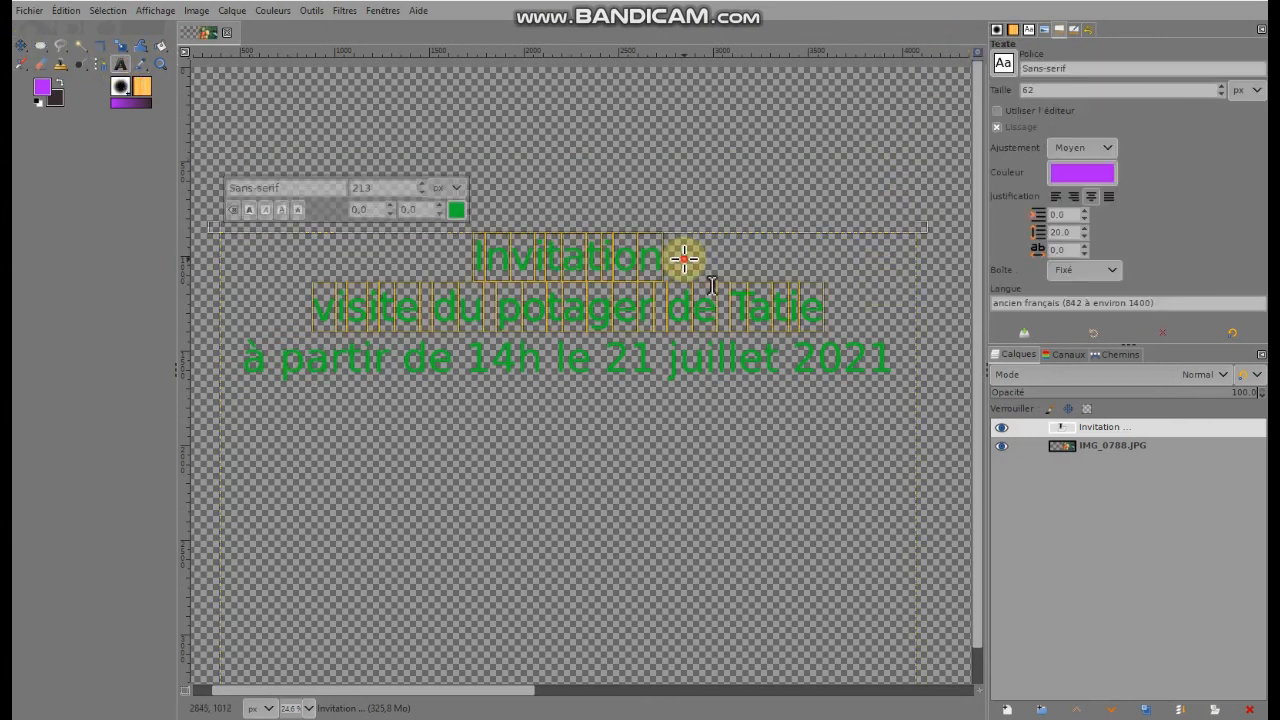
pyautogui.click(695, 255)
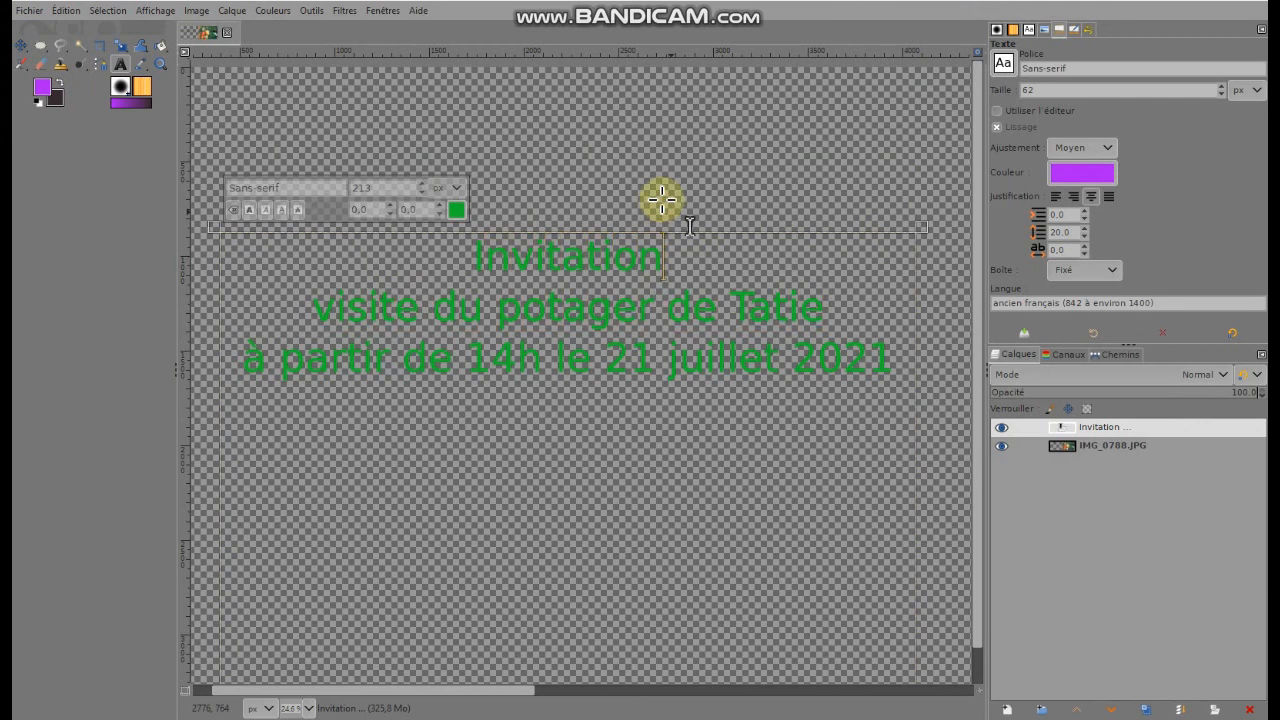
pyautogui.press('Return')
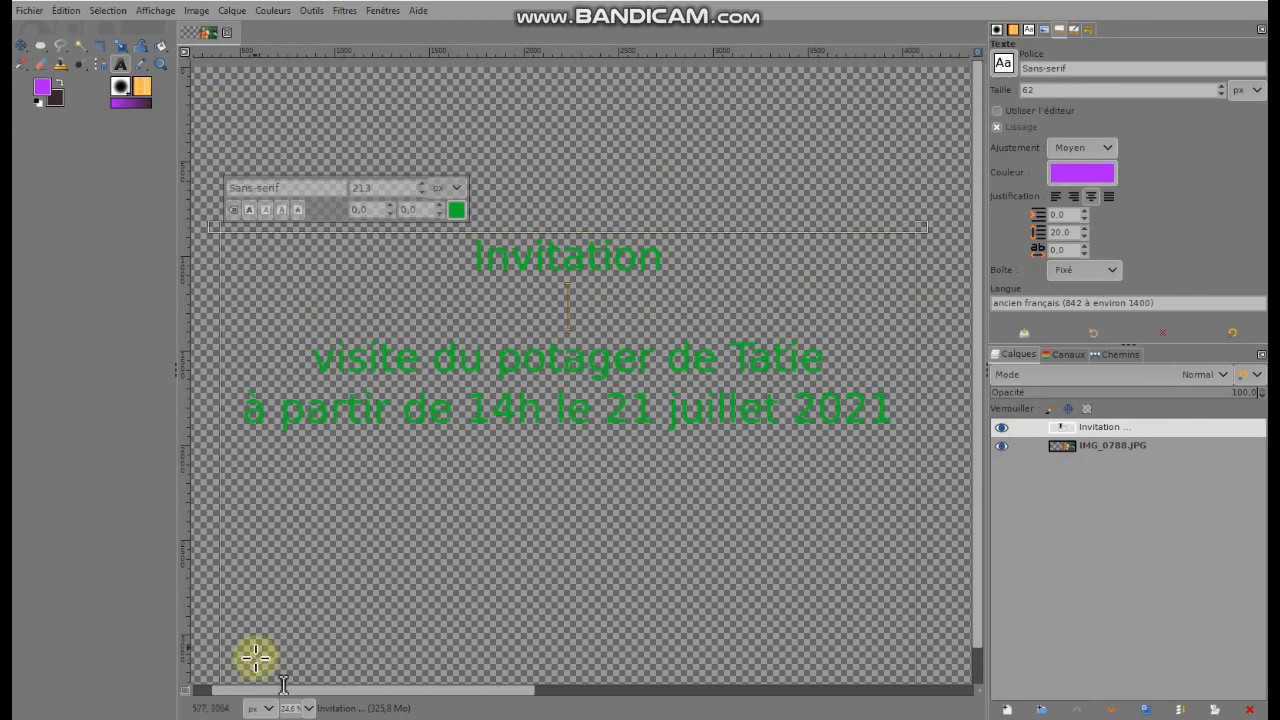
pyautogui.moveTo(296, 708); pyautogui.dragTo(234, 698)
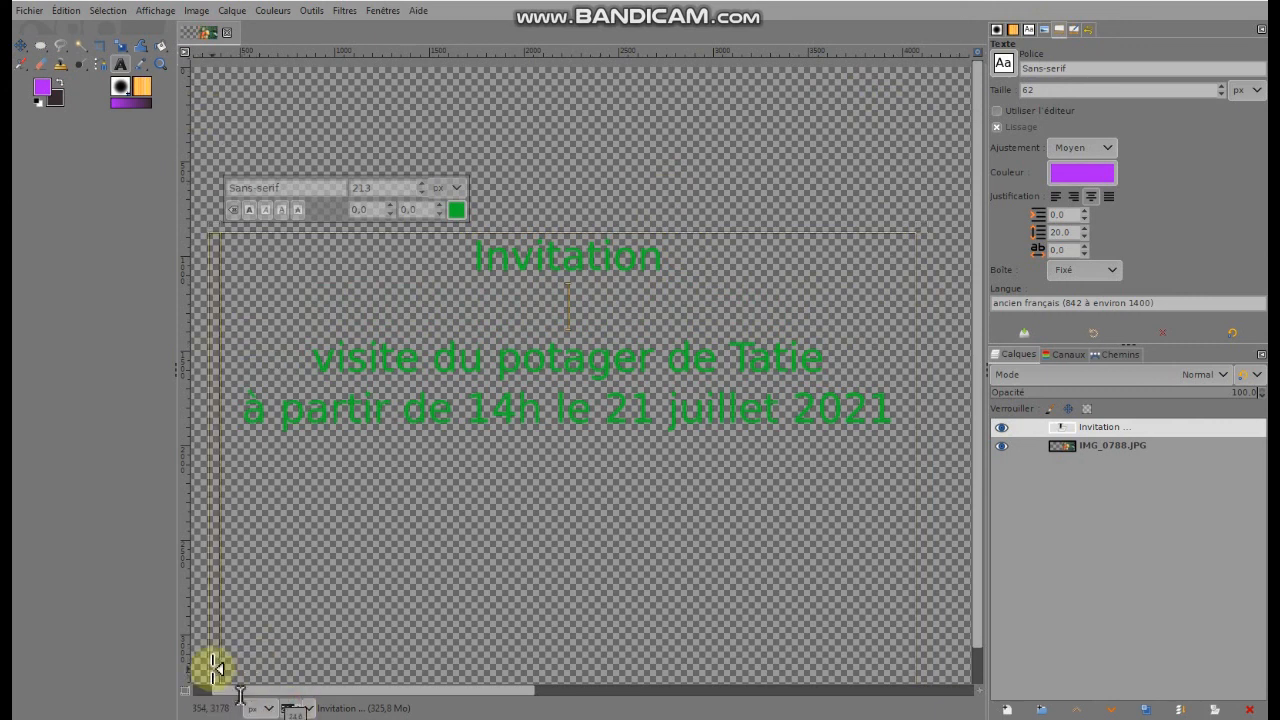
pyautogui.write('10')
pyautogui.press('Return')
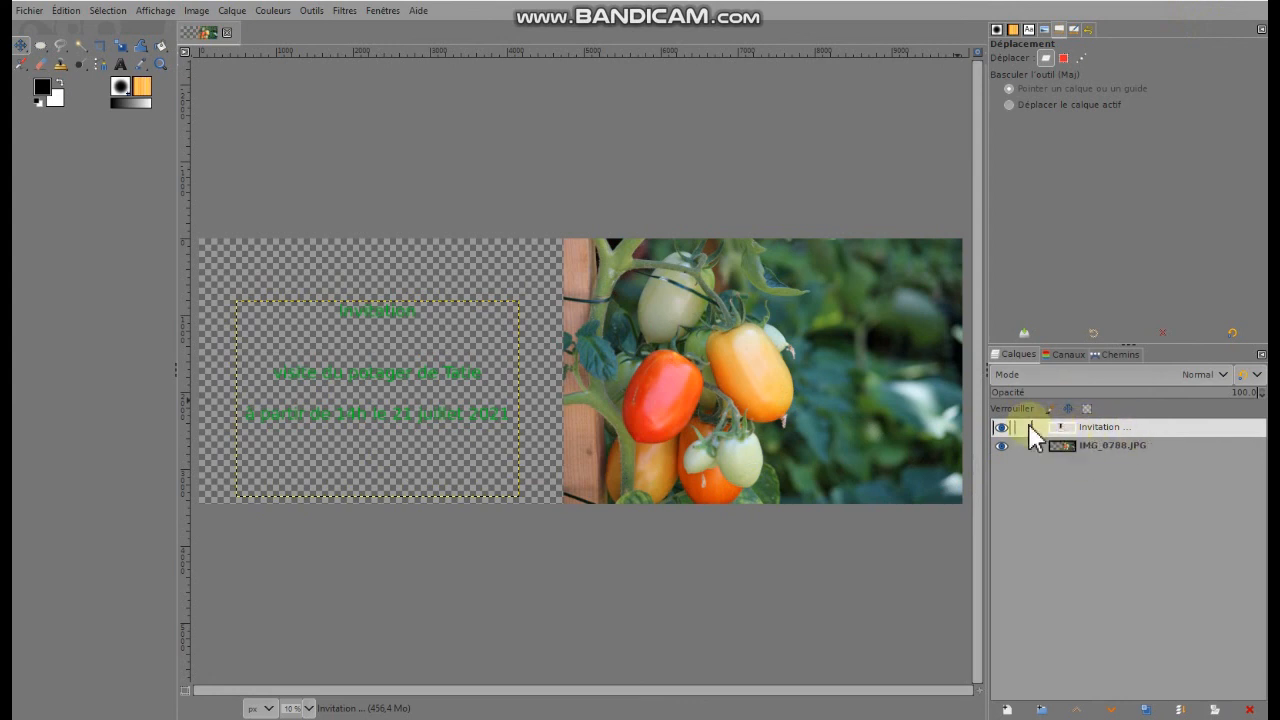
# Merge the invitation text layer down into the tomato photo layer, and flatten the image onto a white background
pyautogui.click(1078, 426)
pyautogui.rightClick(1078, 426)
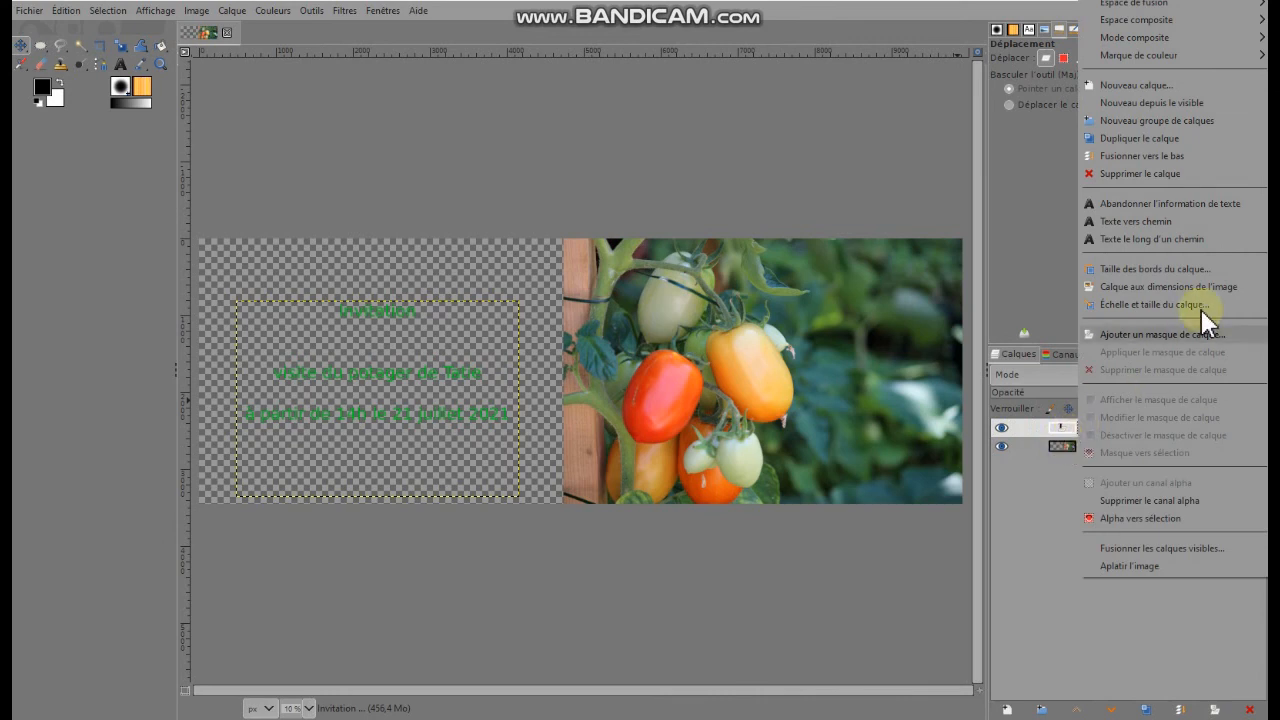
pyautogui.click(1119, 156)
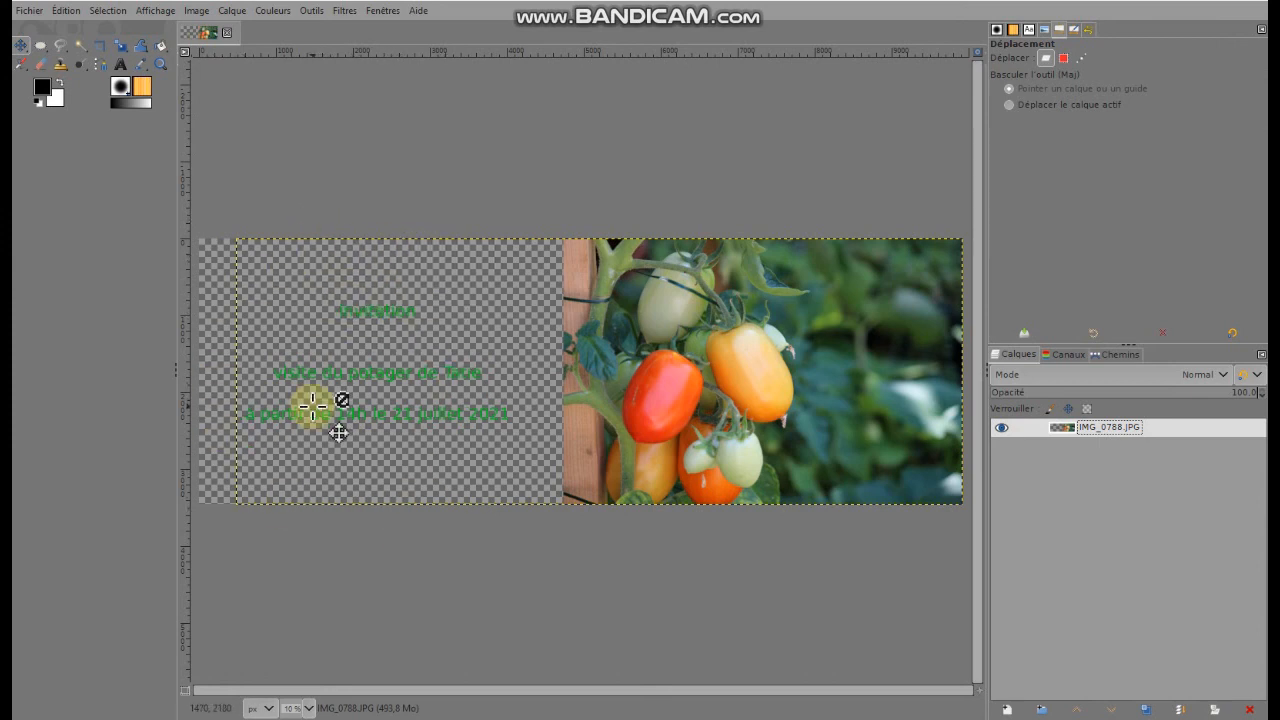
pyautogui.click(1190, 2)
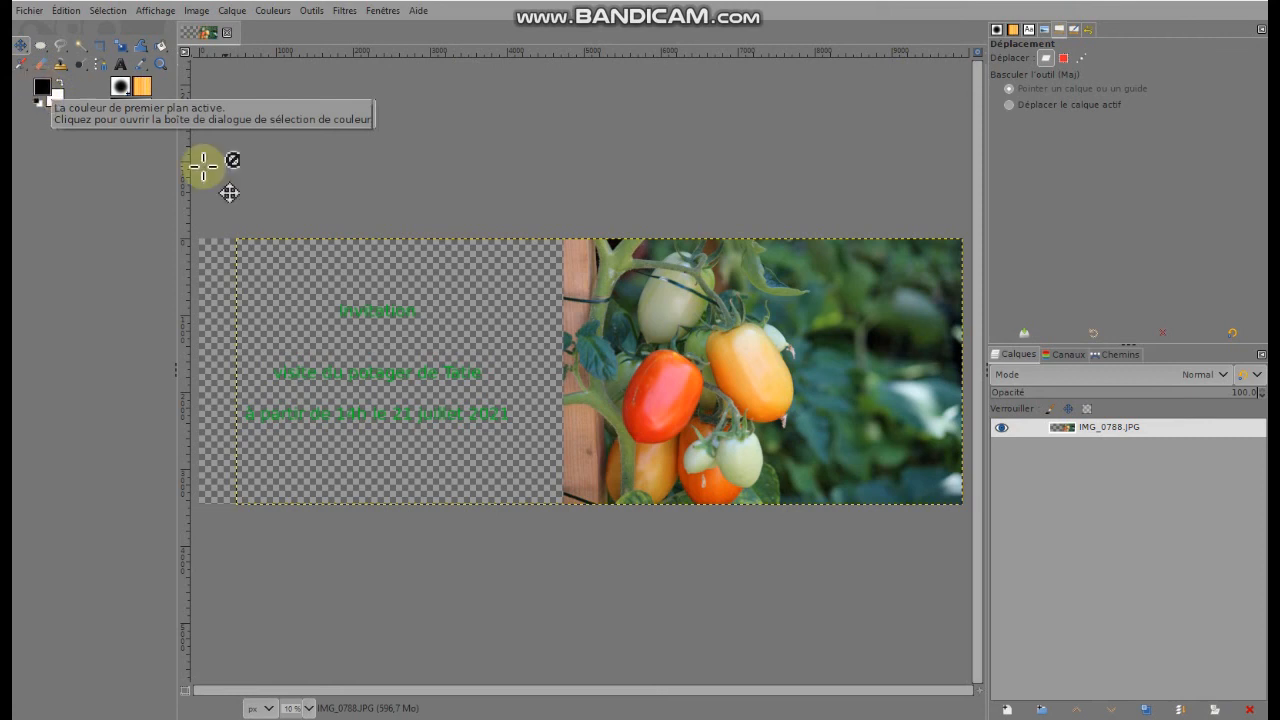
pyautogui.rightClick(1062, 432)
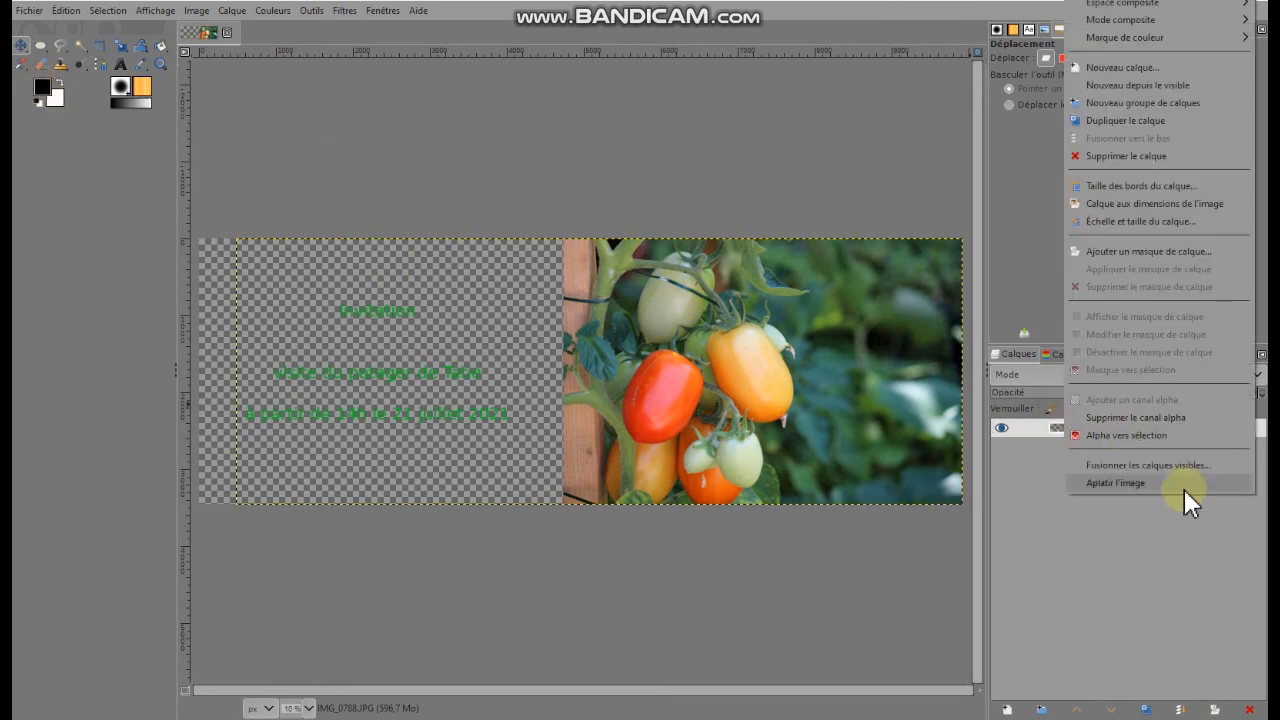
pyautogui.click(1097, 483)
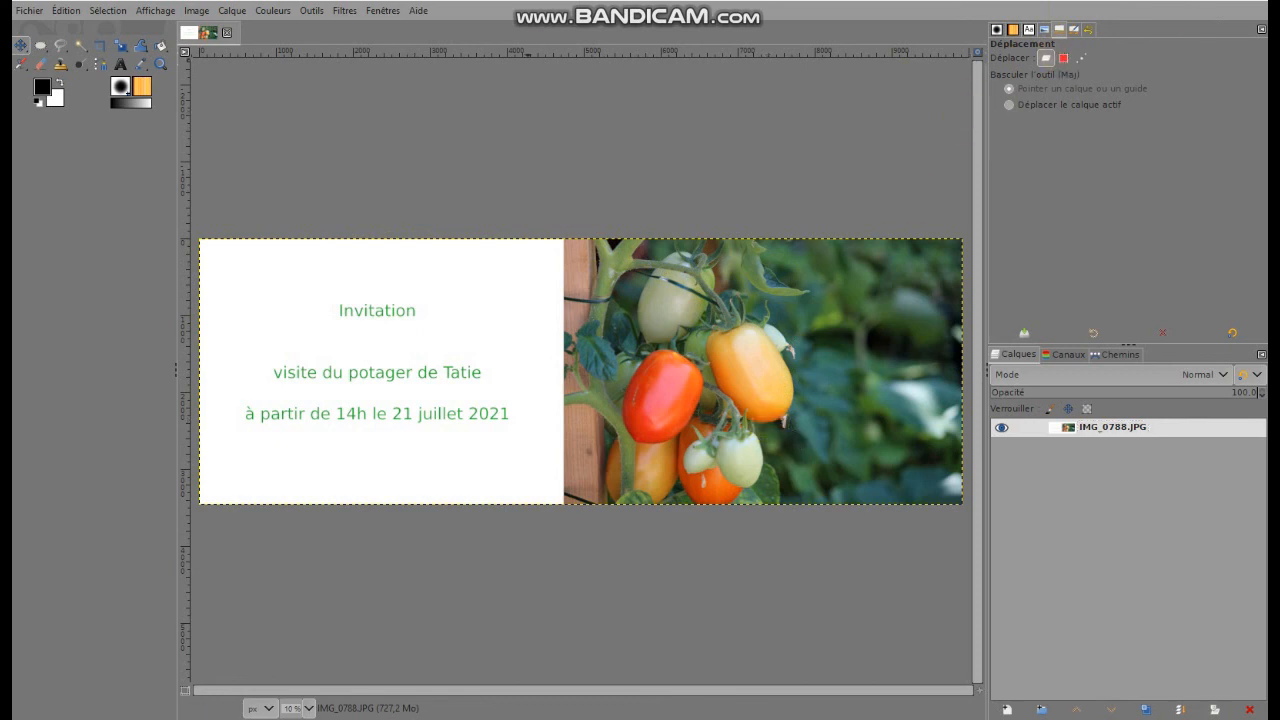
# Set up an export of the card under the file name invitation_impression.jpeg in the modifier folder
pyautogui.click(31, 14)
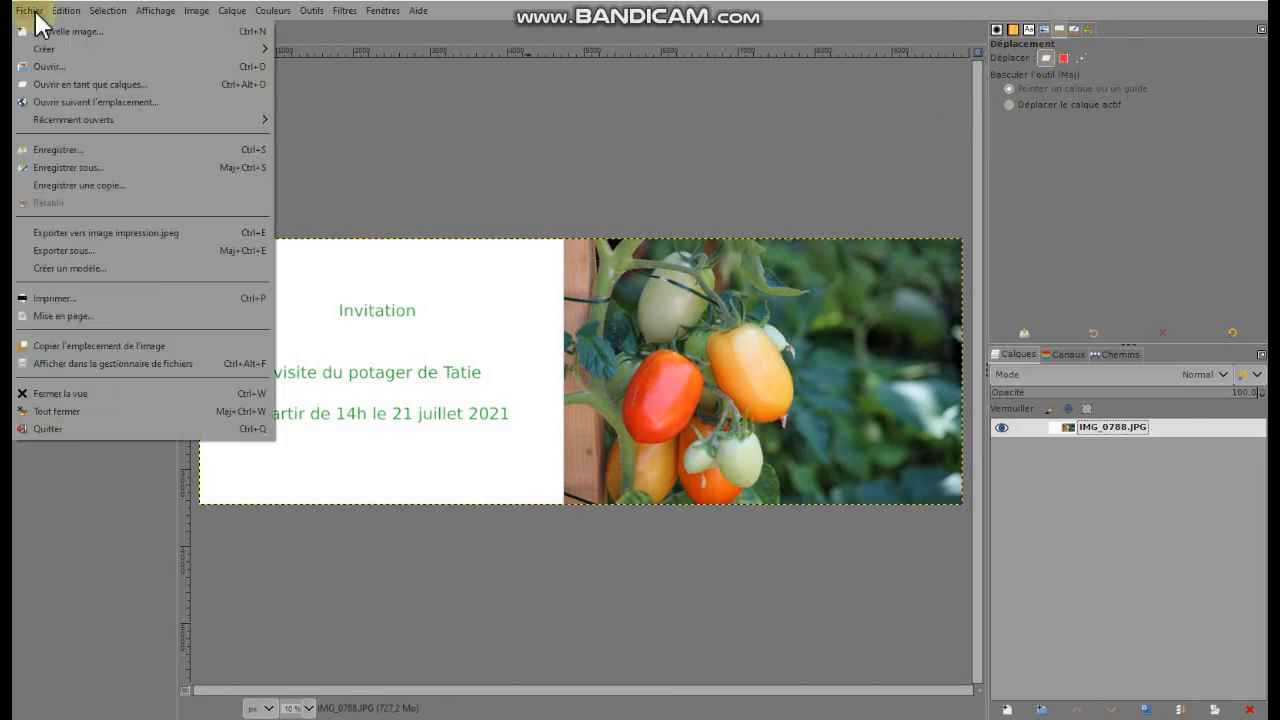
pyautogui.click(59, 250)
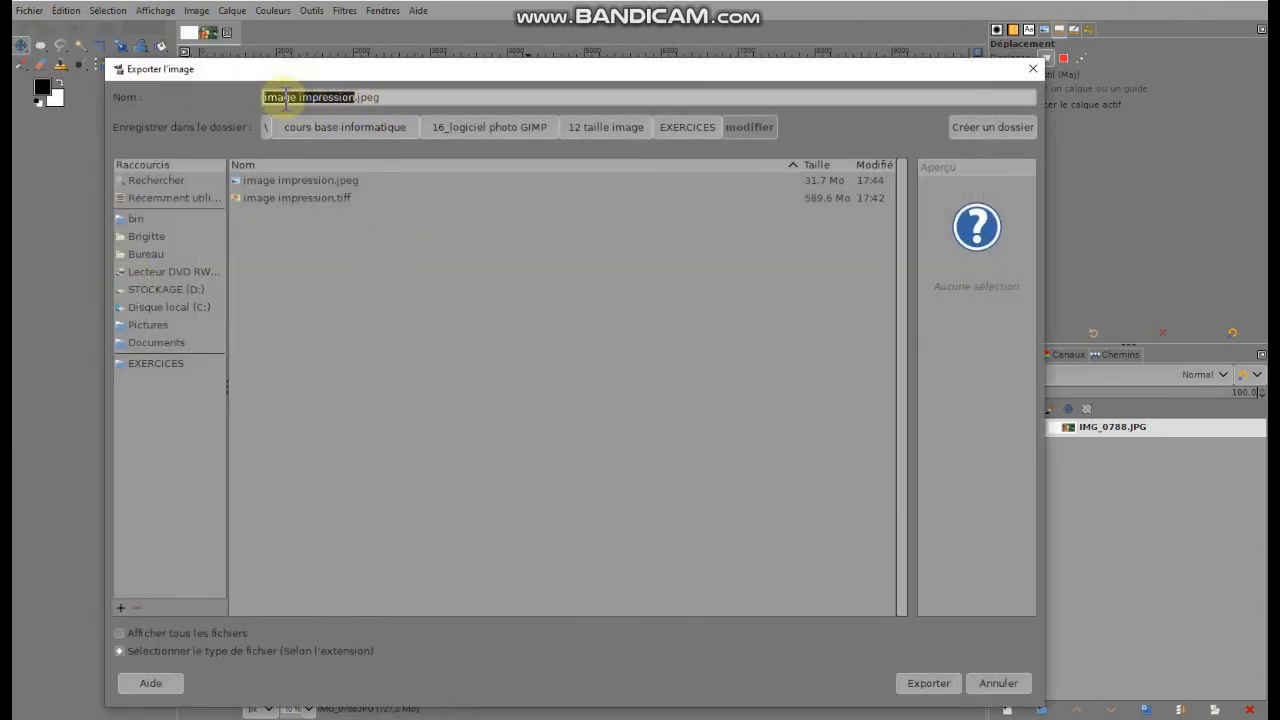
pyautogui.moveTo(300, 99); pyautogui.dragTo(236, 97)
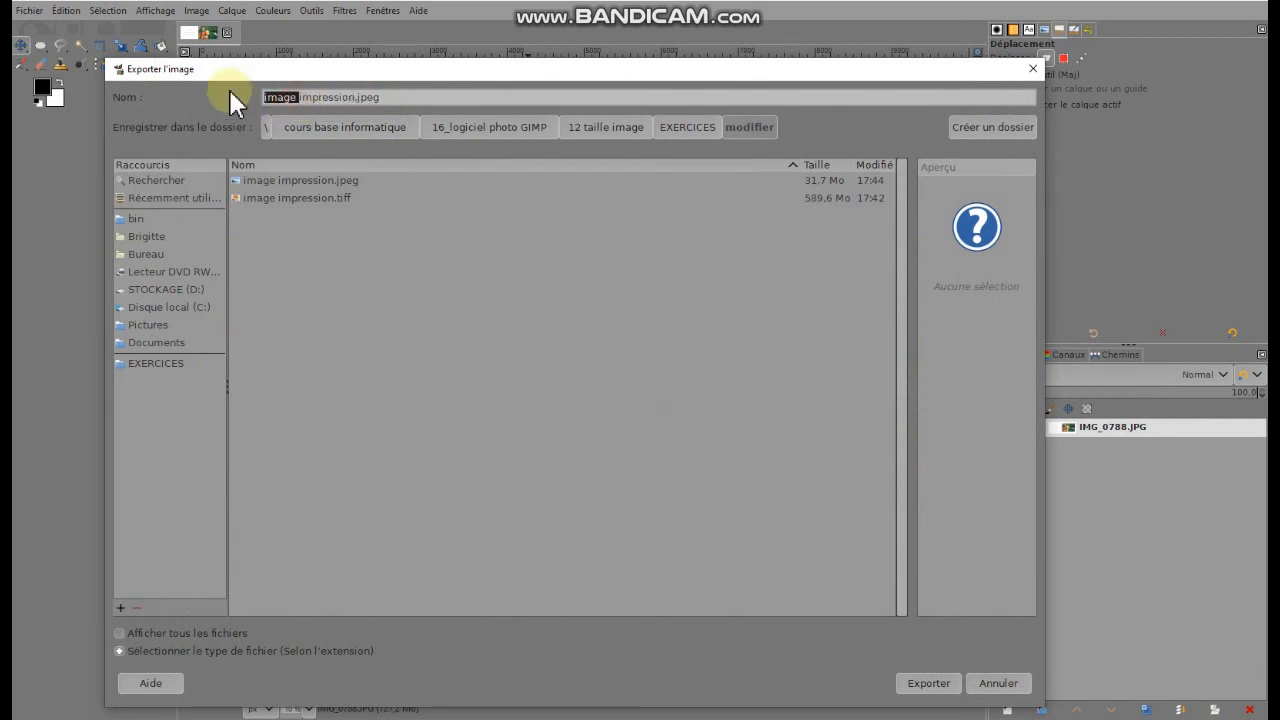
pyautogui.write('invi')
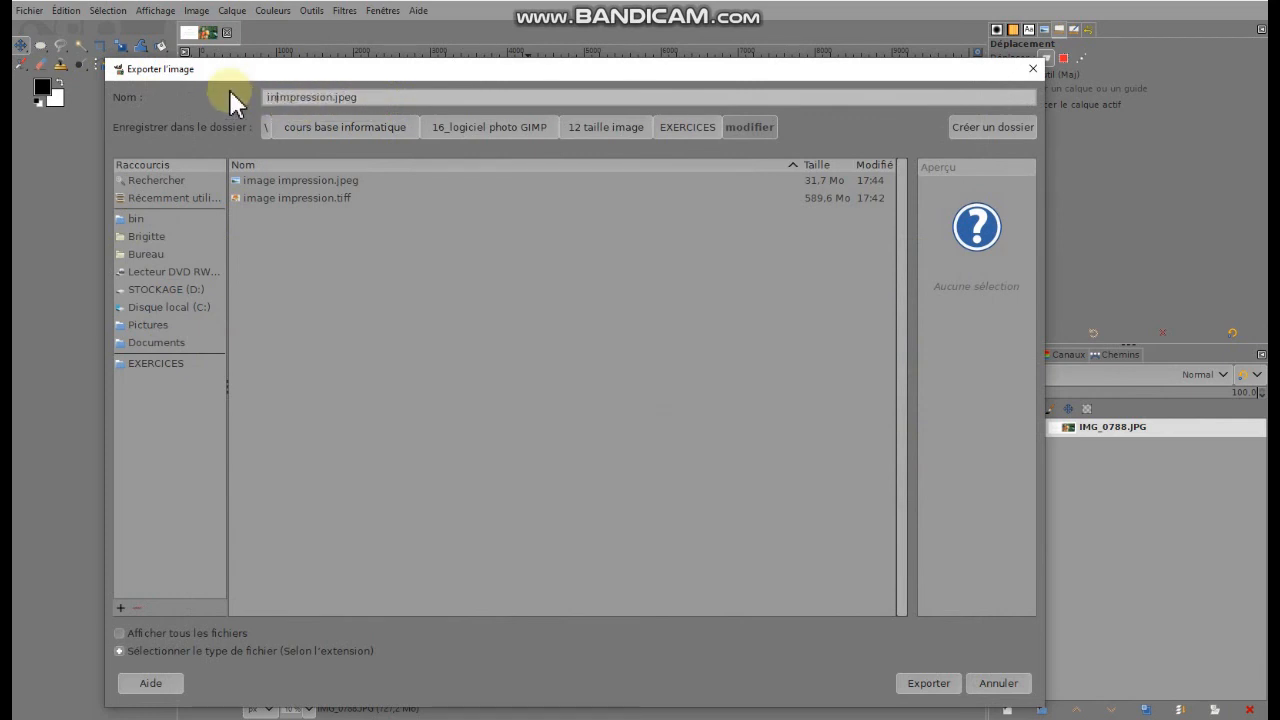
pyautogui.write('tation_')
# Export the invitation card as a JPEG with the quality raised to the maximum
pyautogui.click(928, 688)
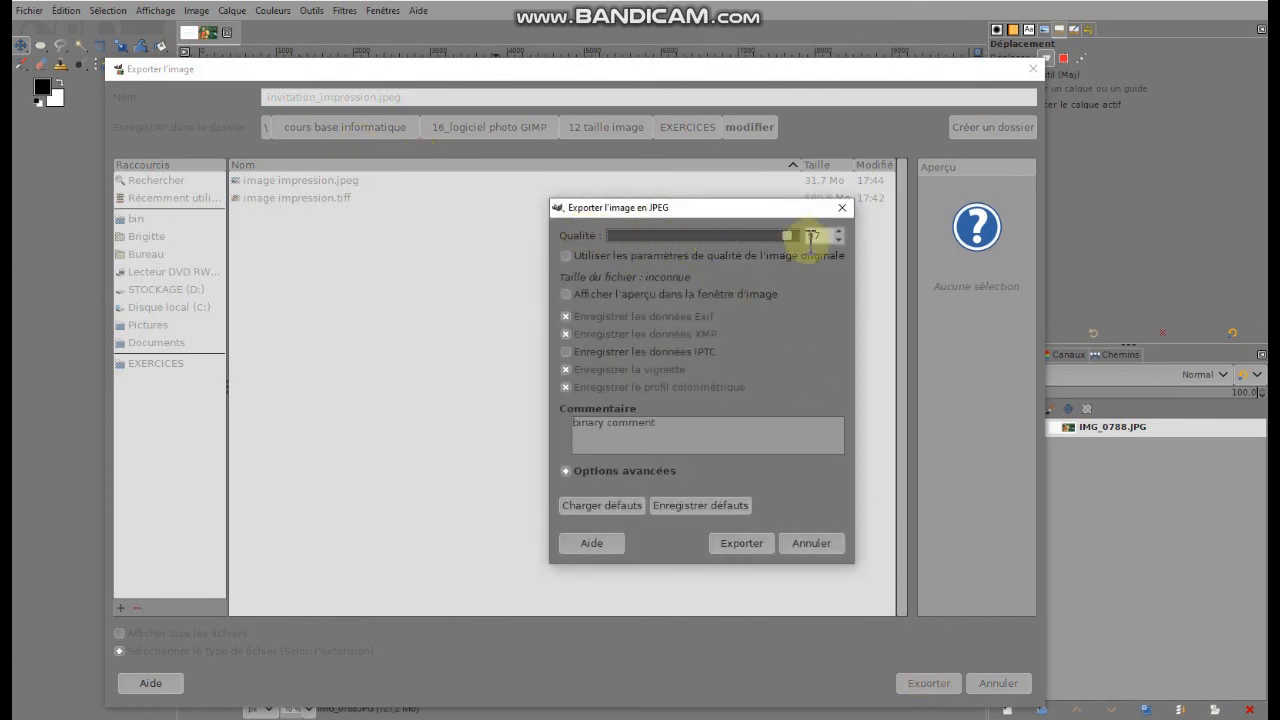
pyautogui.moveTo(790, 240); pyautogui.dragTo(829, 236)
pyautogui.click(752, 548)
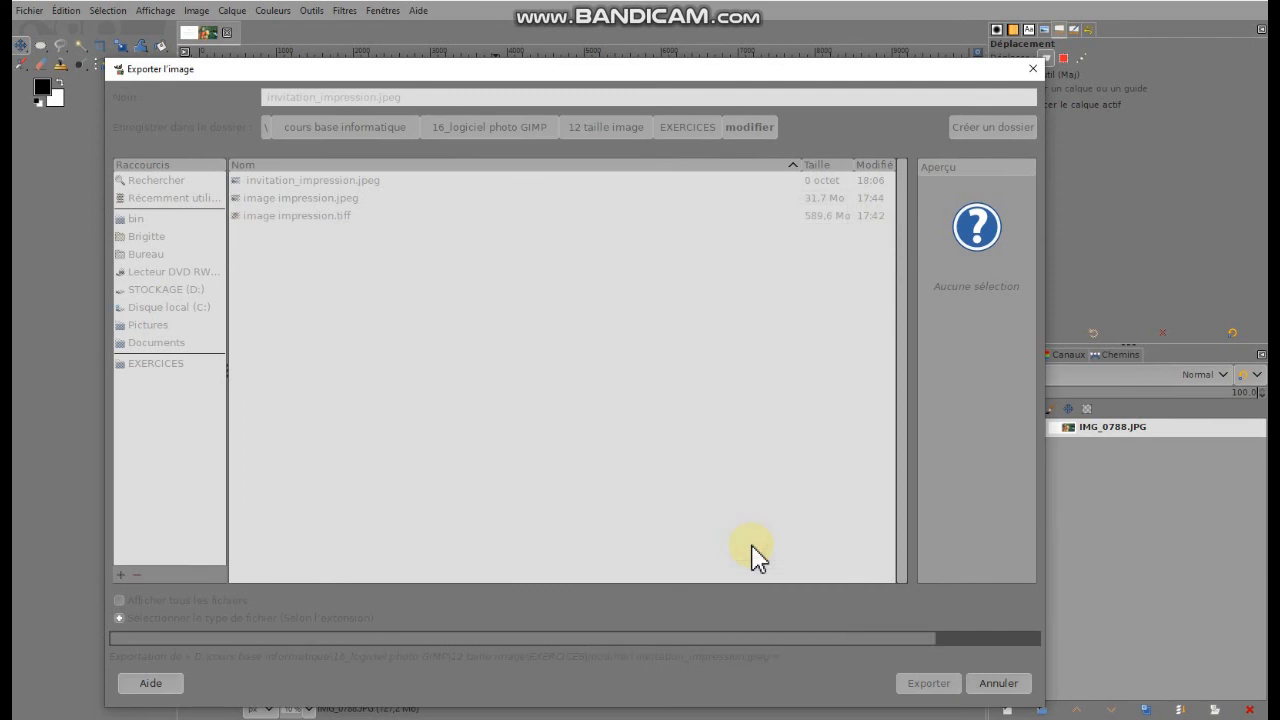